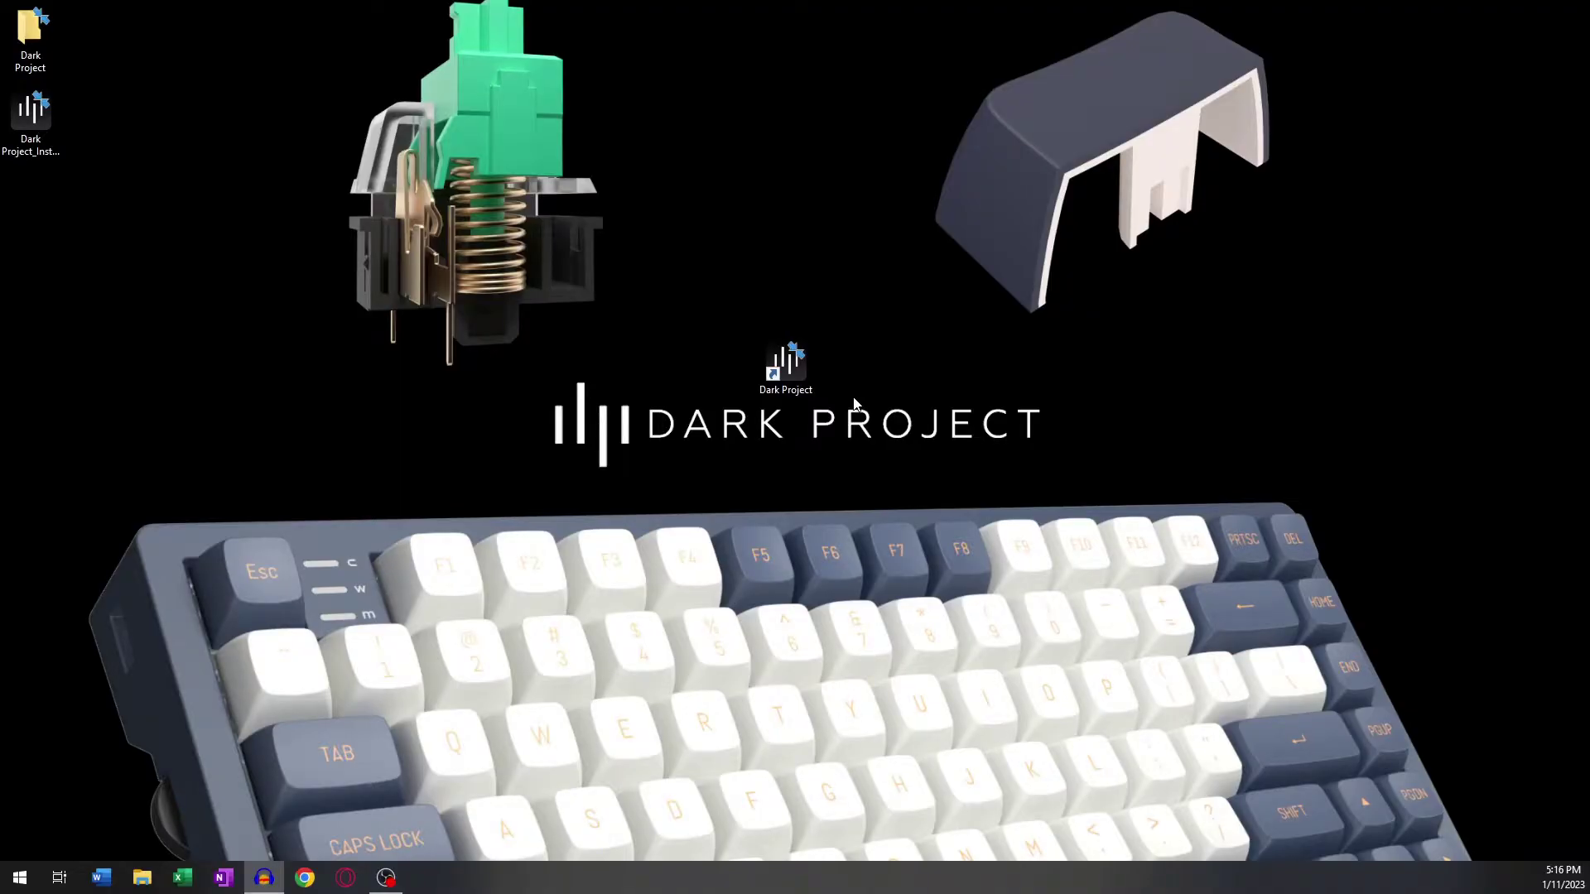
Step: Launch the Dark Project software, look through its Home, Device and Macro pages, and open the KD83 keyboard's settings
{"action": "double_click", "coordinate": [791, 380]}
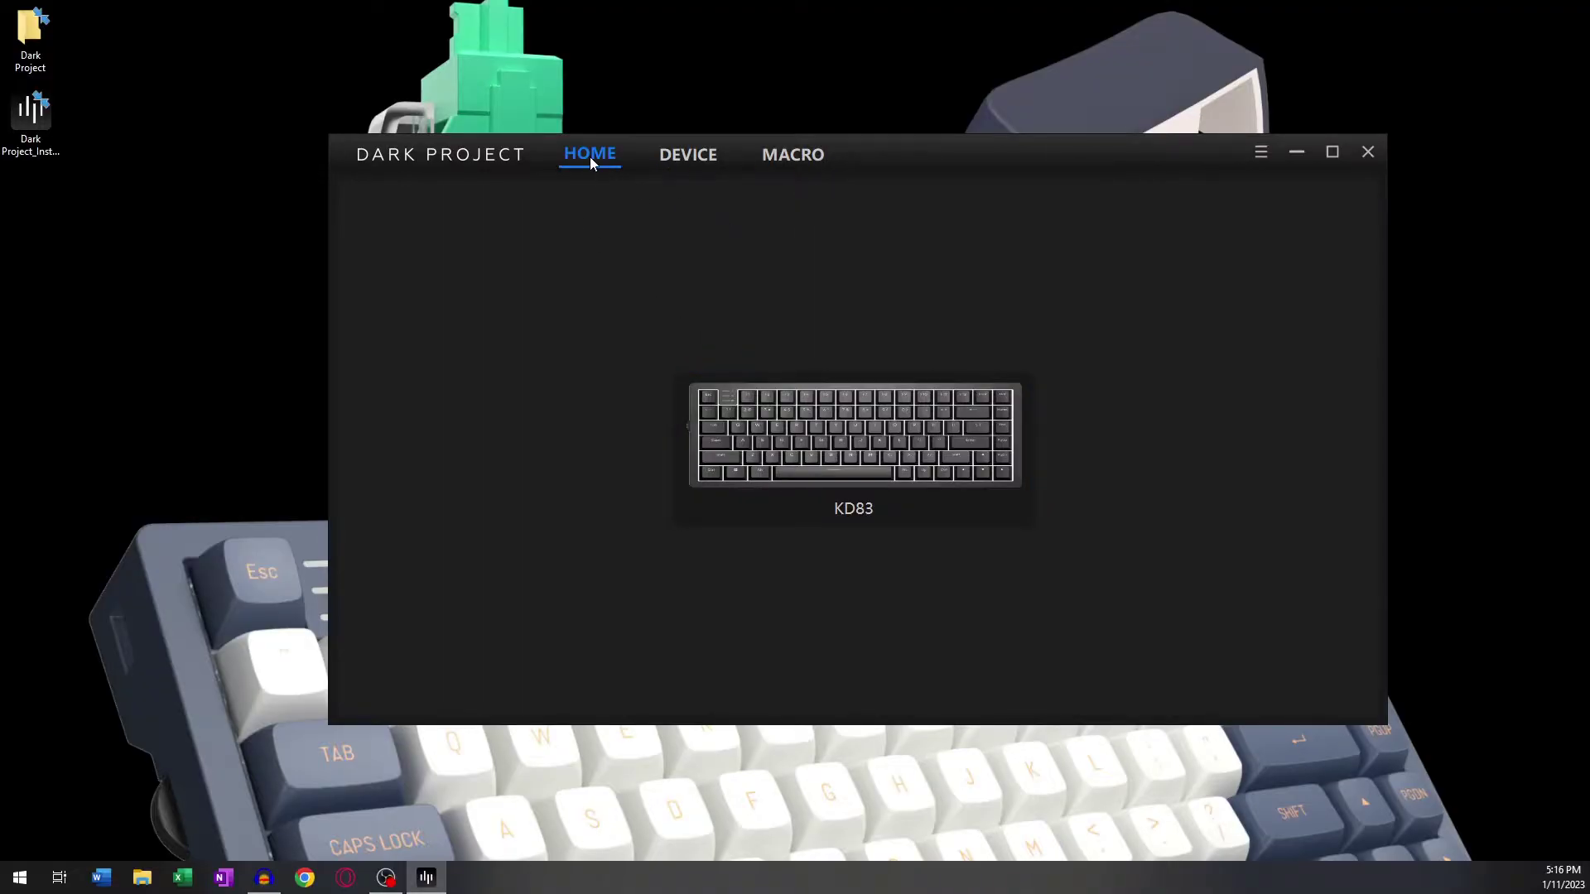
{"action": "left_click", "coordinate": [691, 157]}
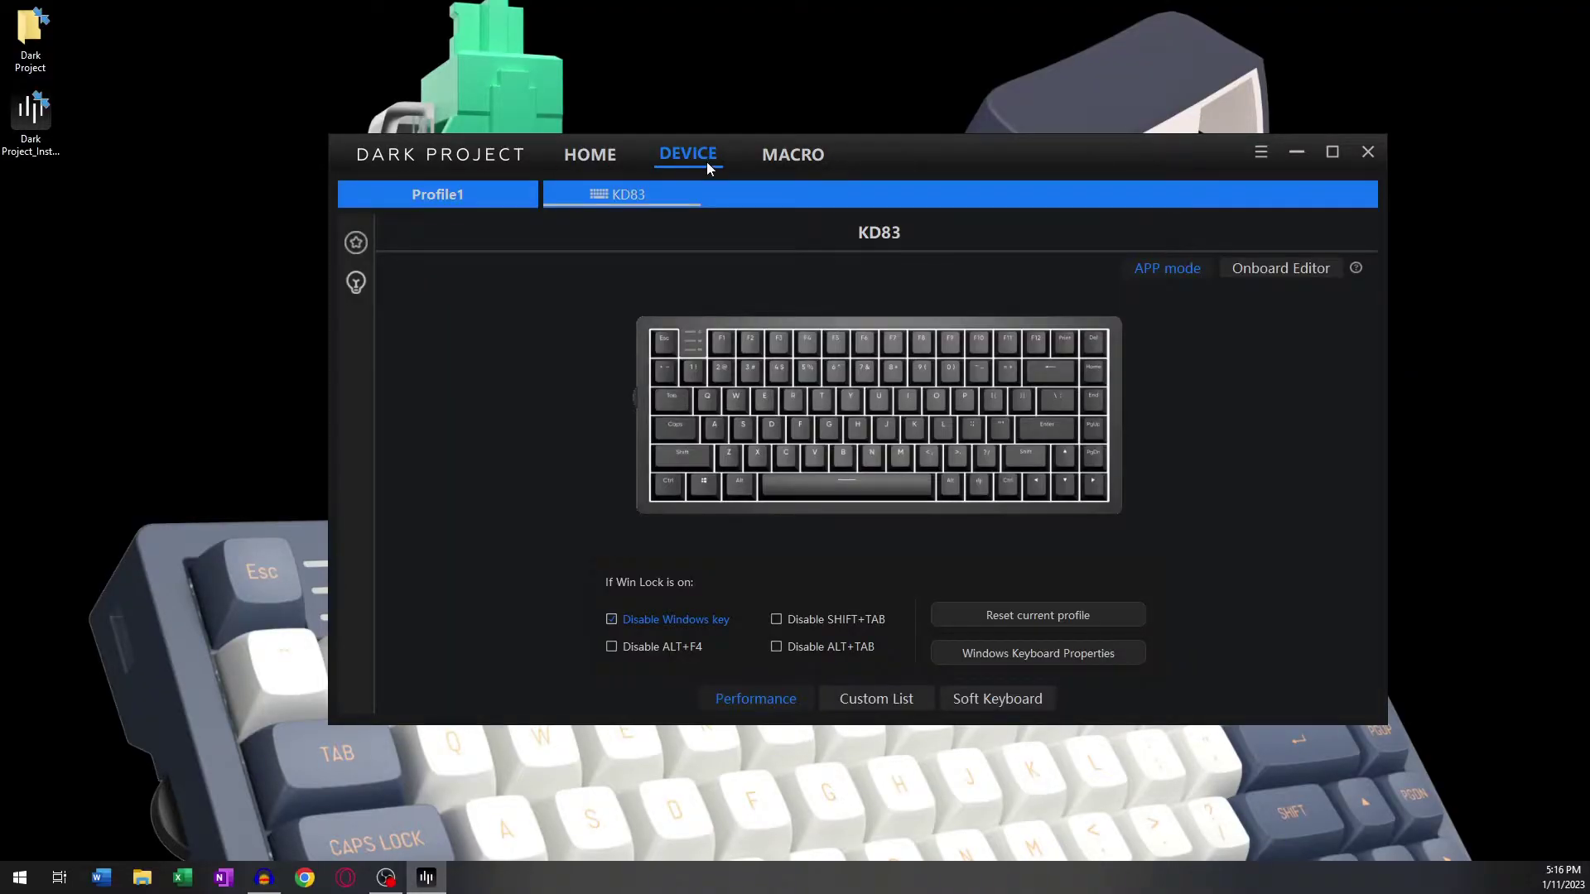
{"action": "left_click", "coordinate": [803, 157]}
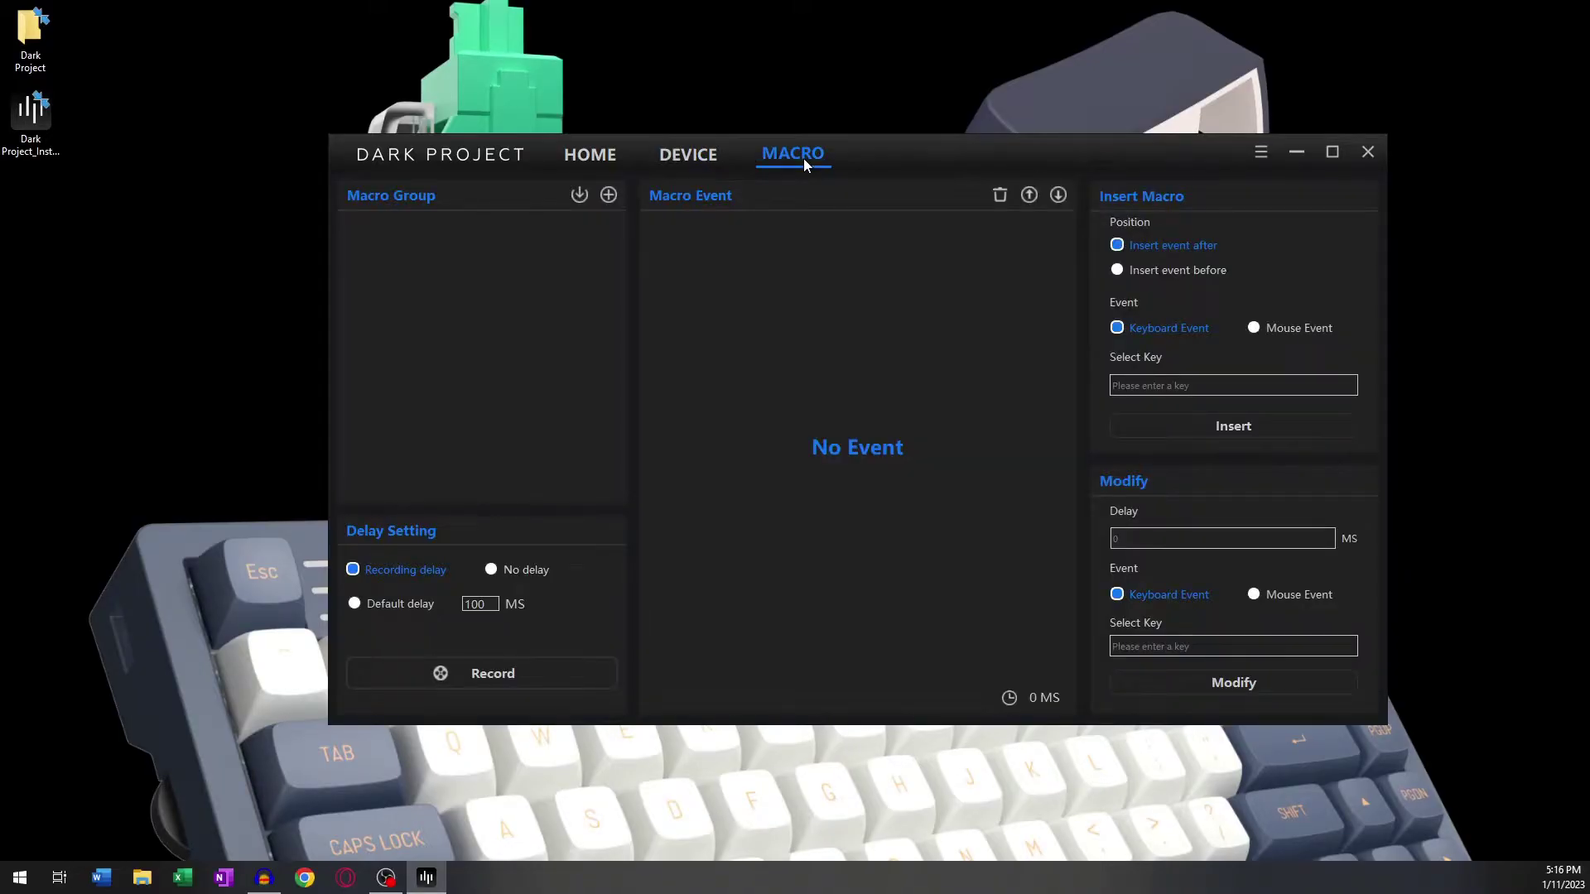
{"action": "left_click", "coordinate": [606, 159]}
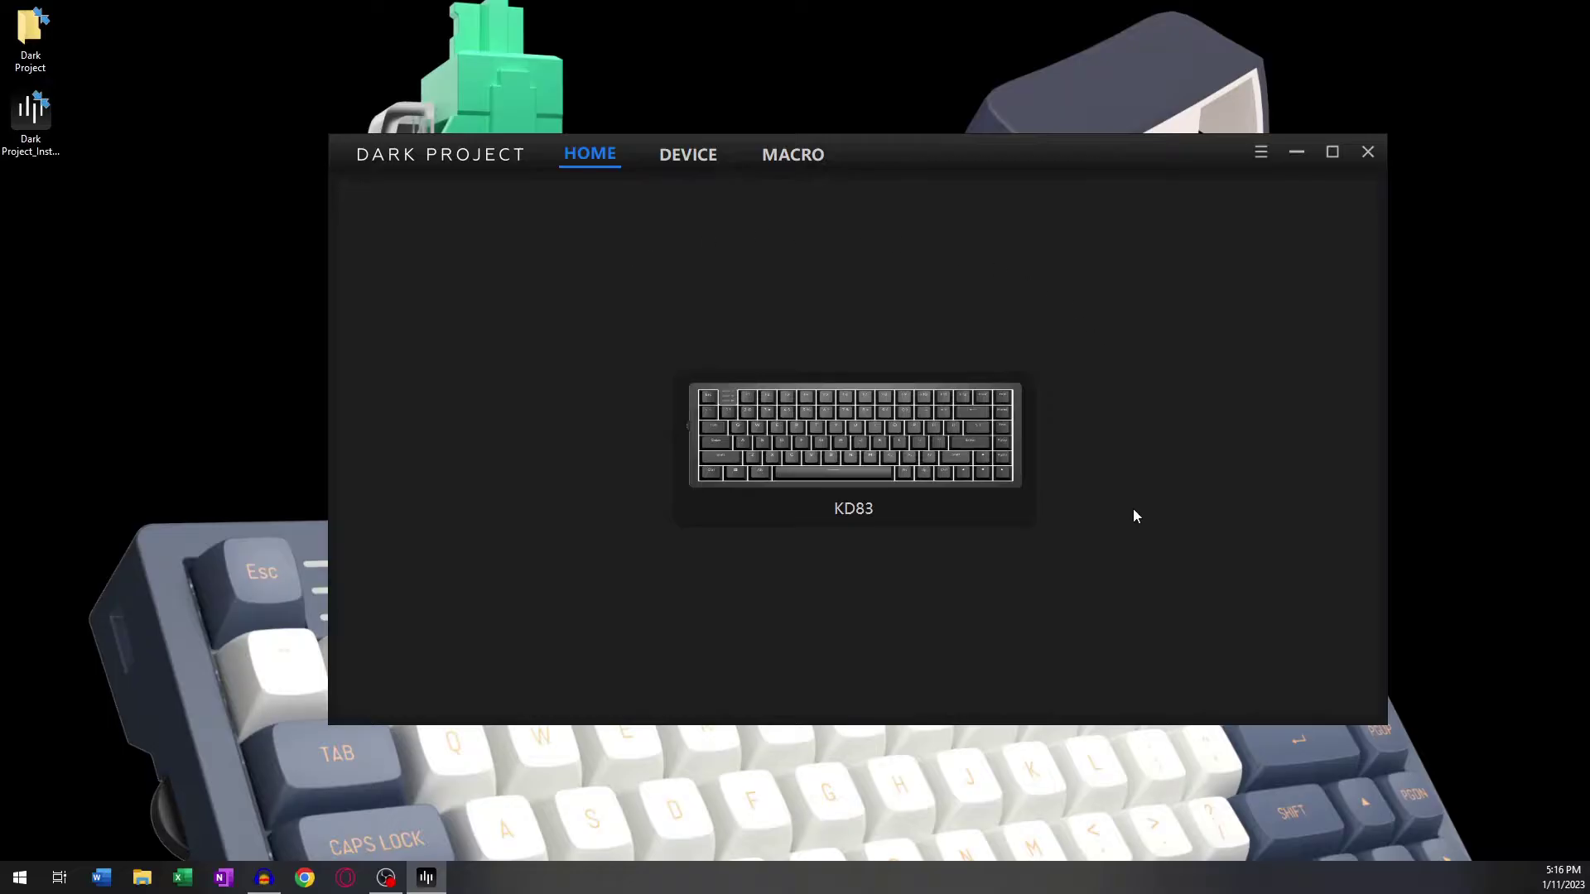
{"action": "left_click", "coordinate": [976, 511]}
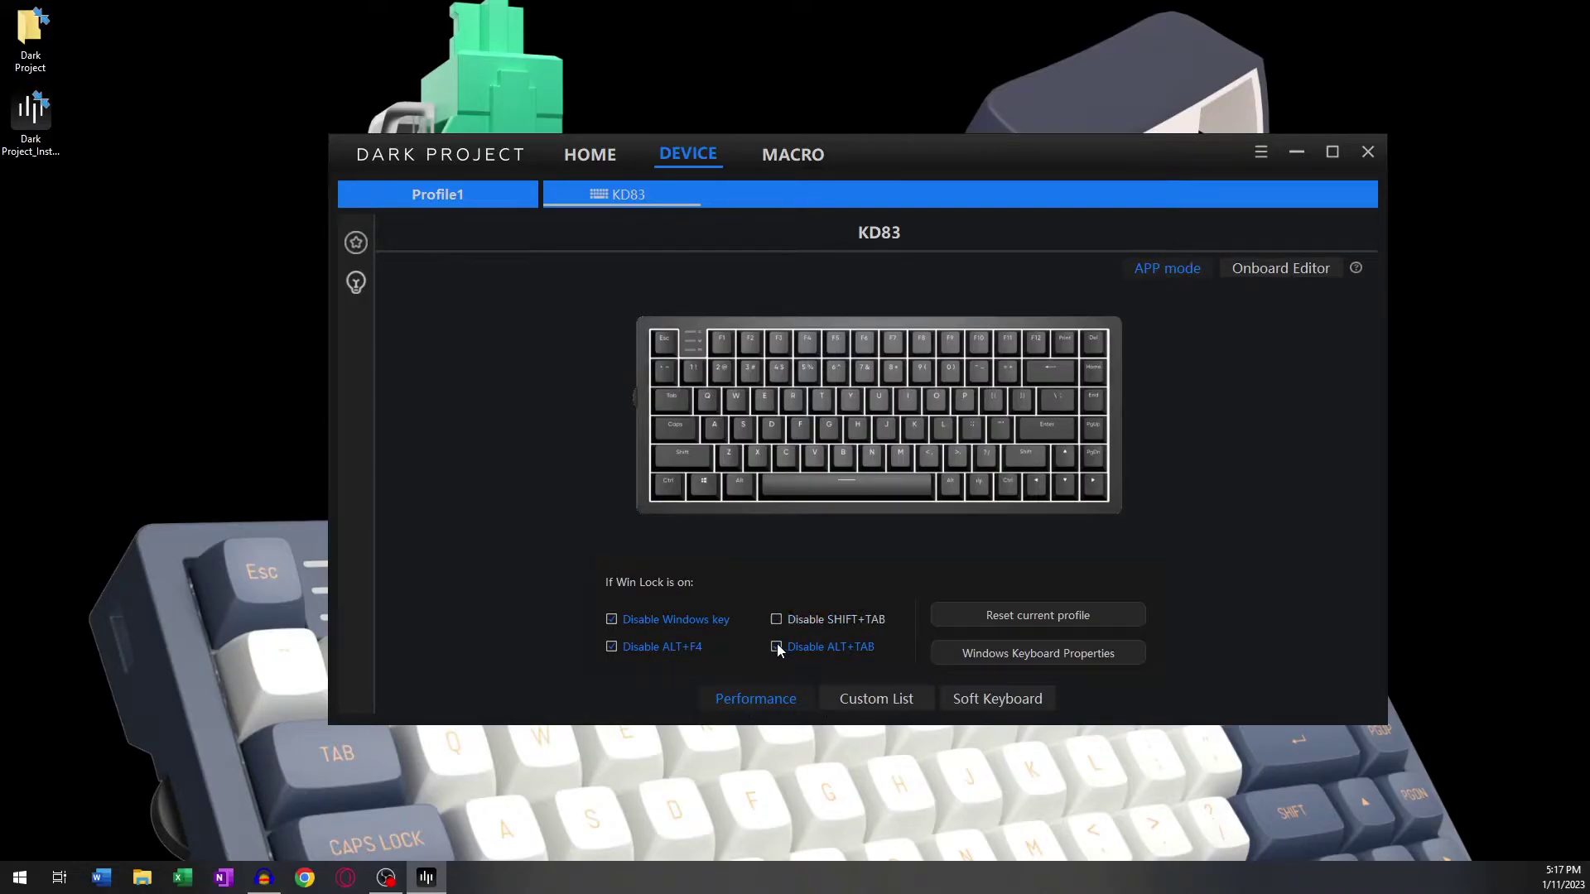
Step: Clear the Disable ALT+F4 and Disable ALT+TAB options for Win Lock, keeping Disable Windows key enabled
{"action": "left_click", "coordinate": [639, 650]}
{"action": "left_click", "coordinate": [619, 618]}
{"action": "left_click", "coordinate": [613, 619]}
Step: Add a second profile to the profile group and make it the active one
{"action": "left_click", "coordinate": [444, 196]}
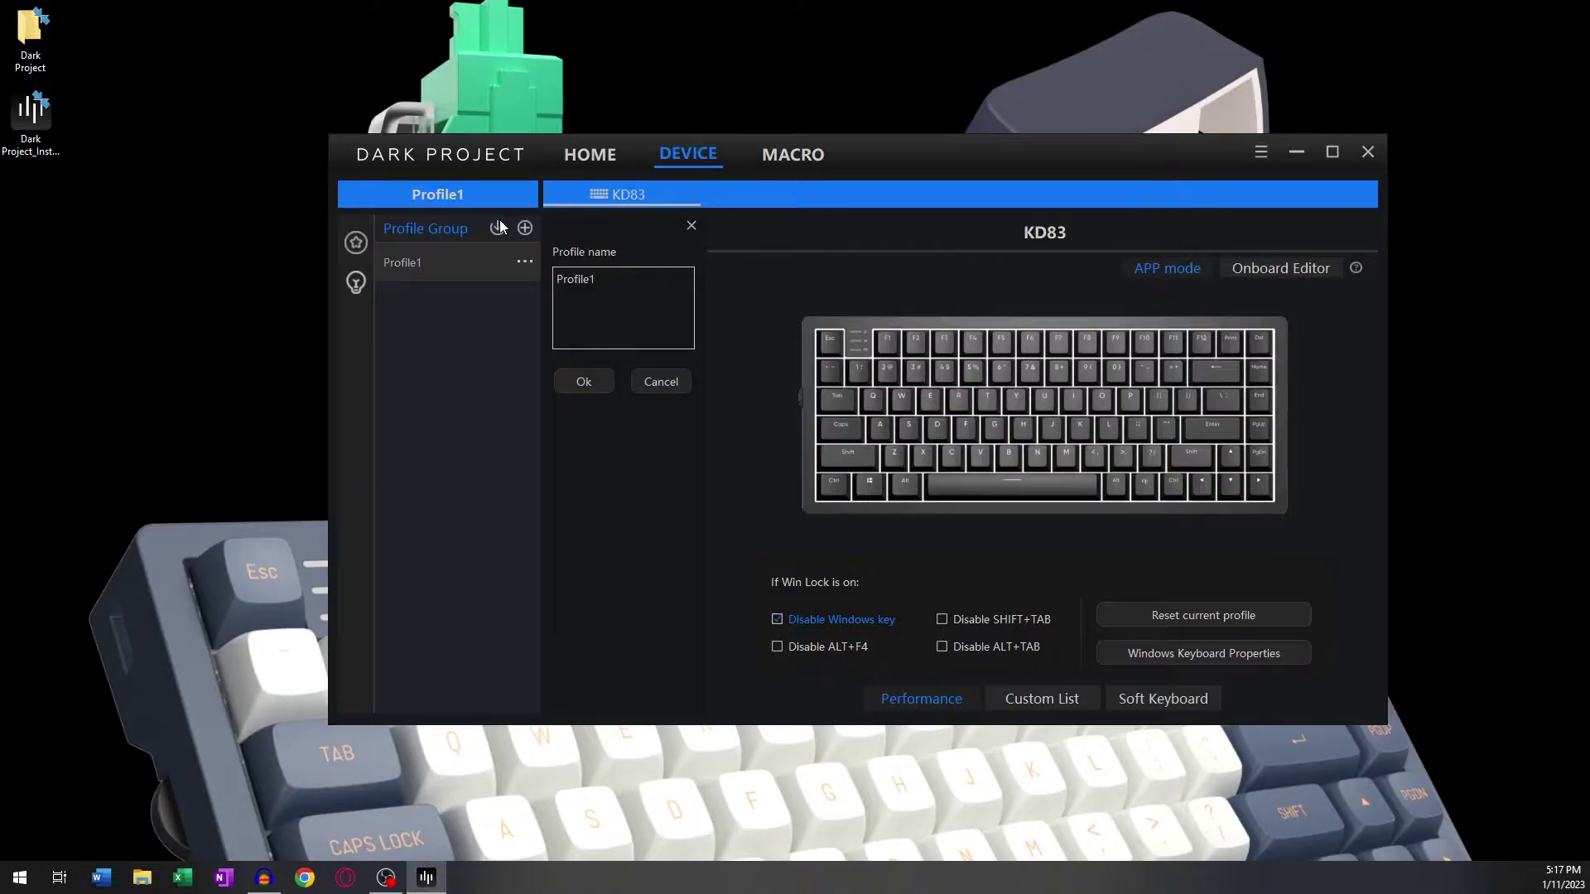
{"action": "left_click", "coordinate": [523, 235]}
{"action": "left_click", "coordinate": [523, 260]}
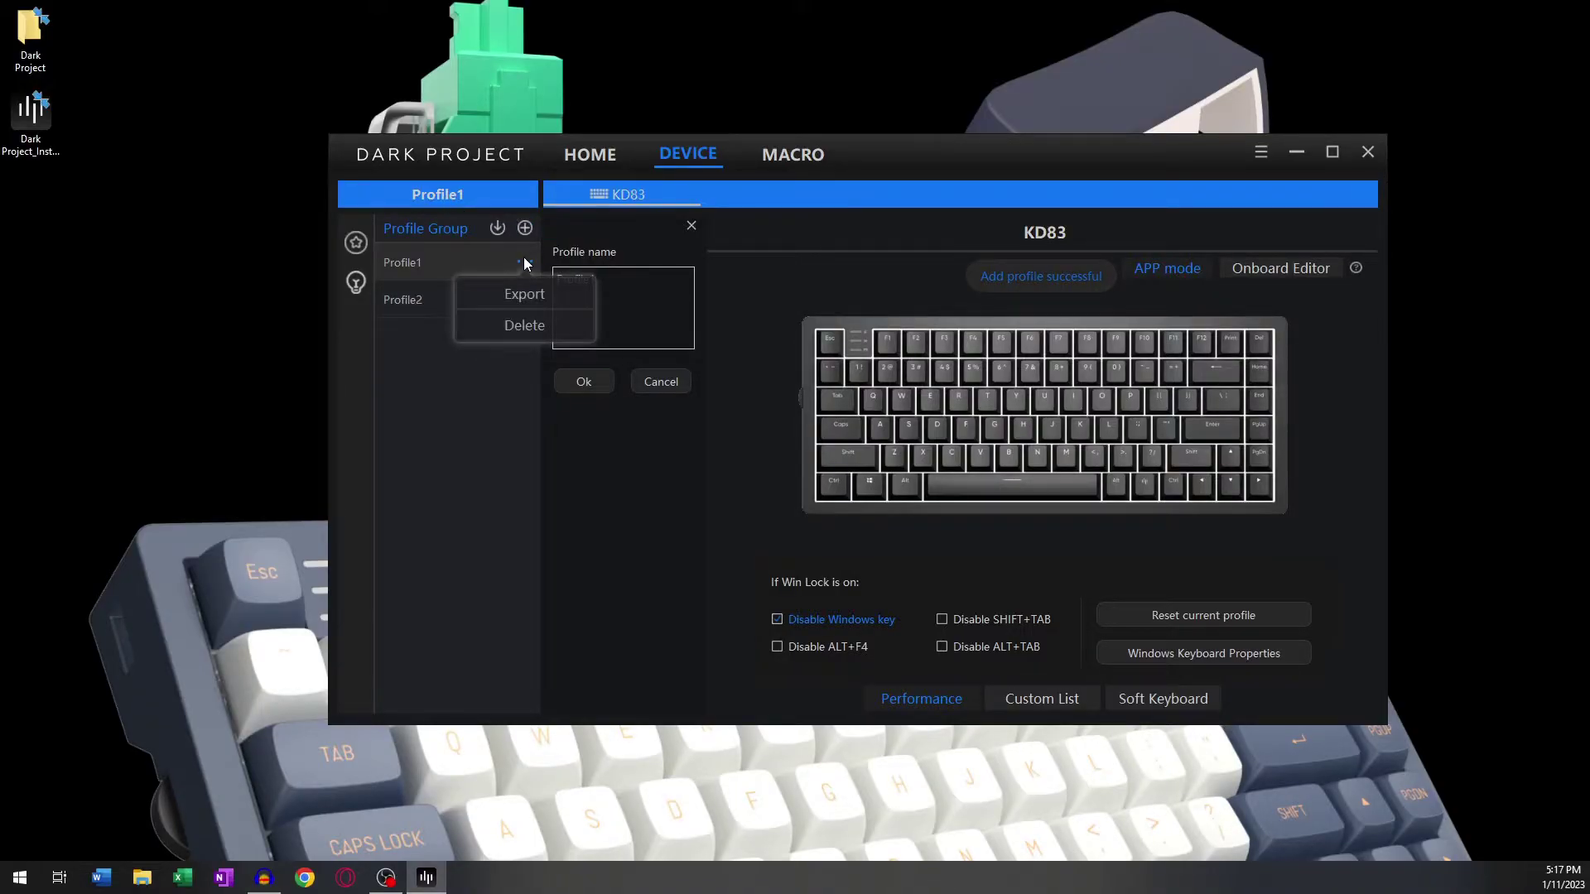
{"action": "left_click", "coordinate": [412, 297]}
Step: Rename the newly added profile to Dark Project and close the profile group
{"action": "double_click", "coordinate": [563, 303]}
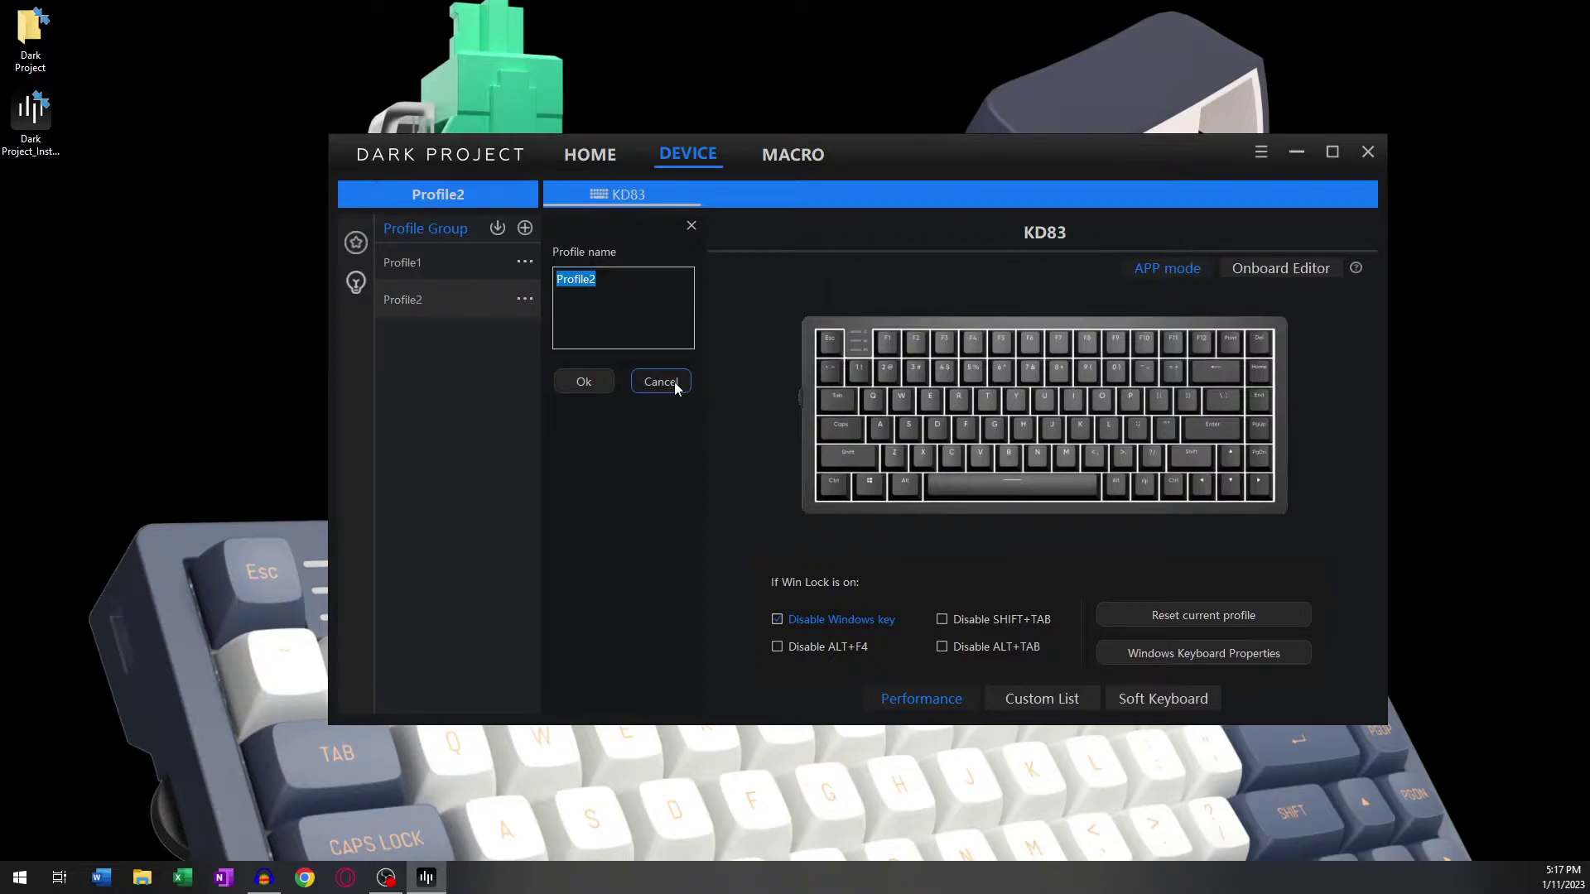
{"action": "type", "text": "Dark Project"}
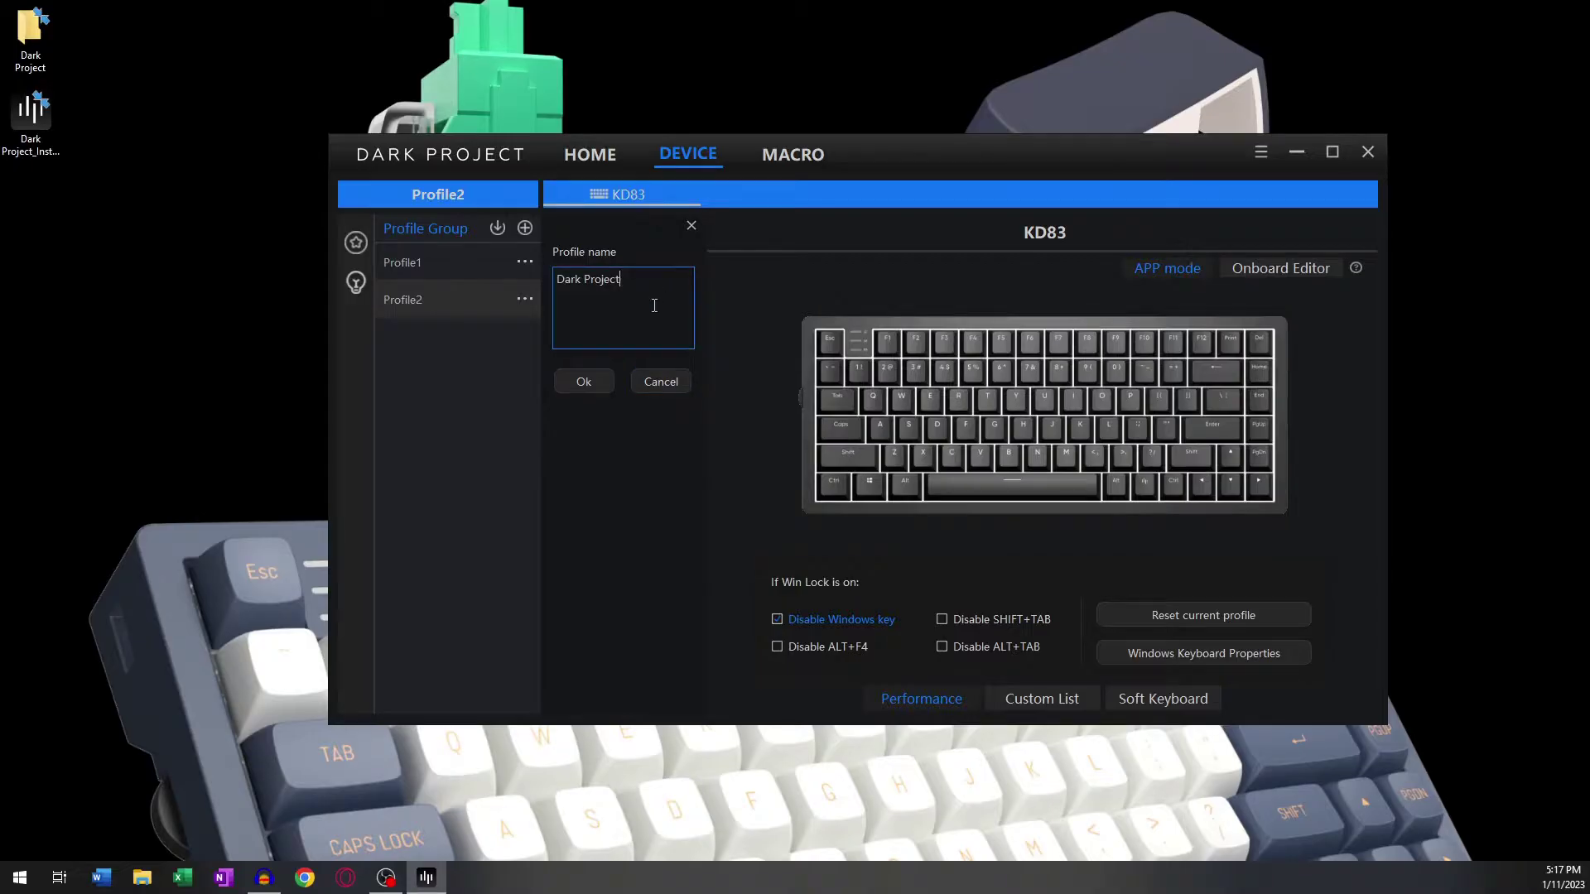
{"action": "left_click", "coordinate": [584, 383]}
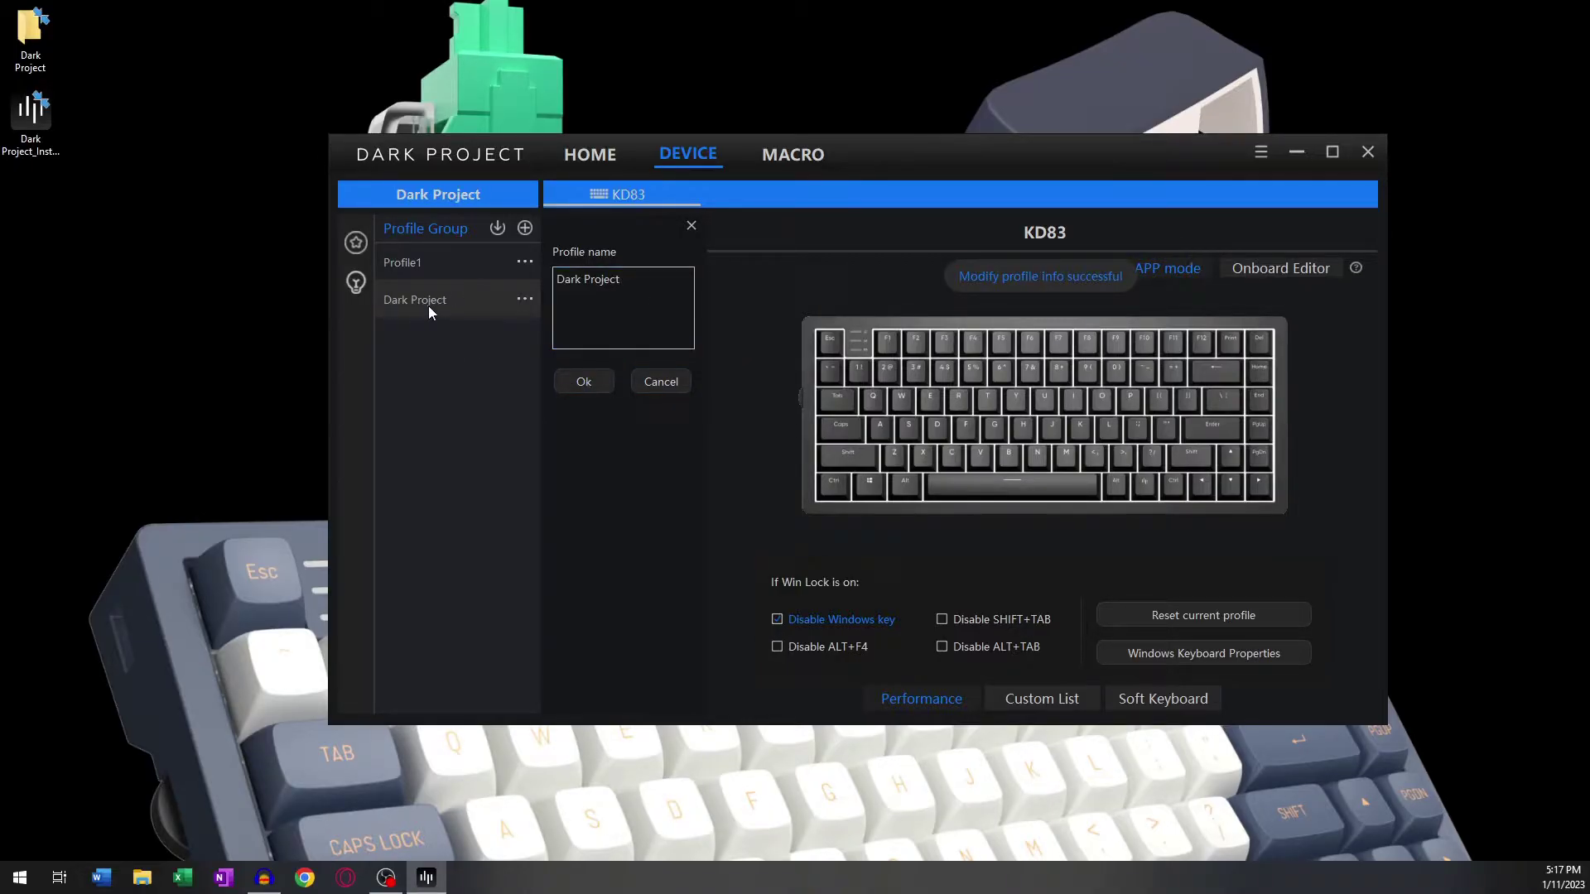
{"action": "left_click", "coordinate": [690, 225]}
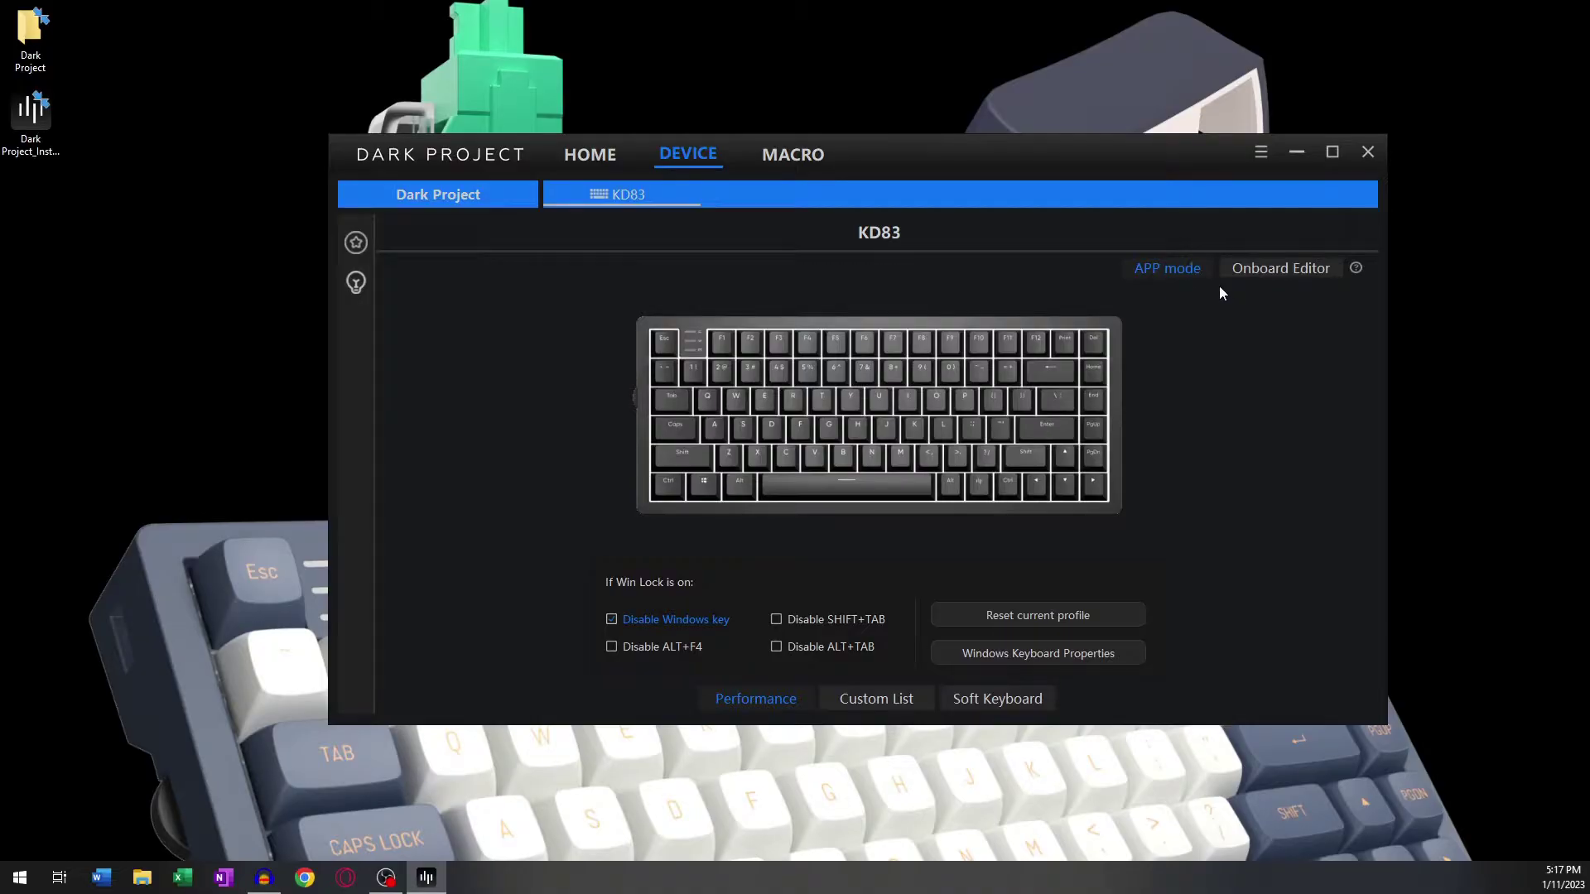
Step: Compare the key assignment options offered in APP mode with those in the Onboard Editor
{"action": "left_click", "coordinate": [1169, 271]}
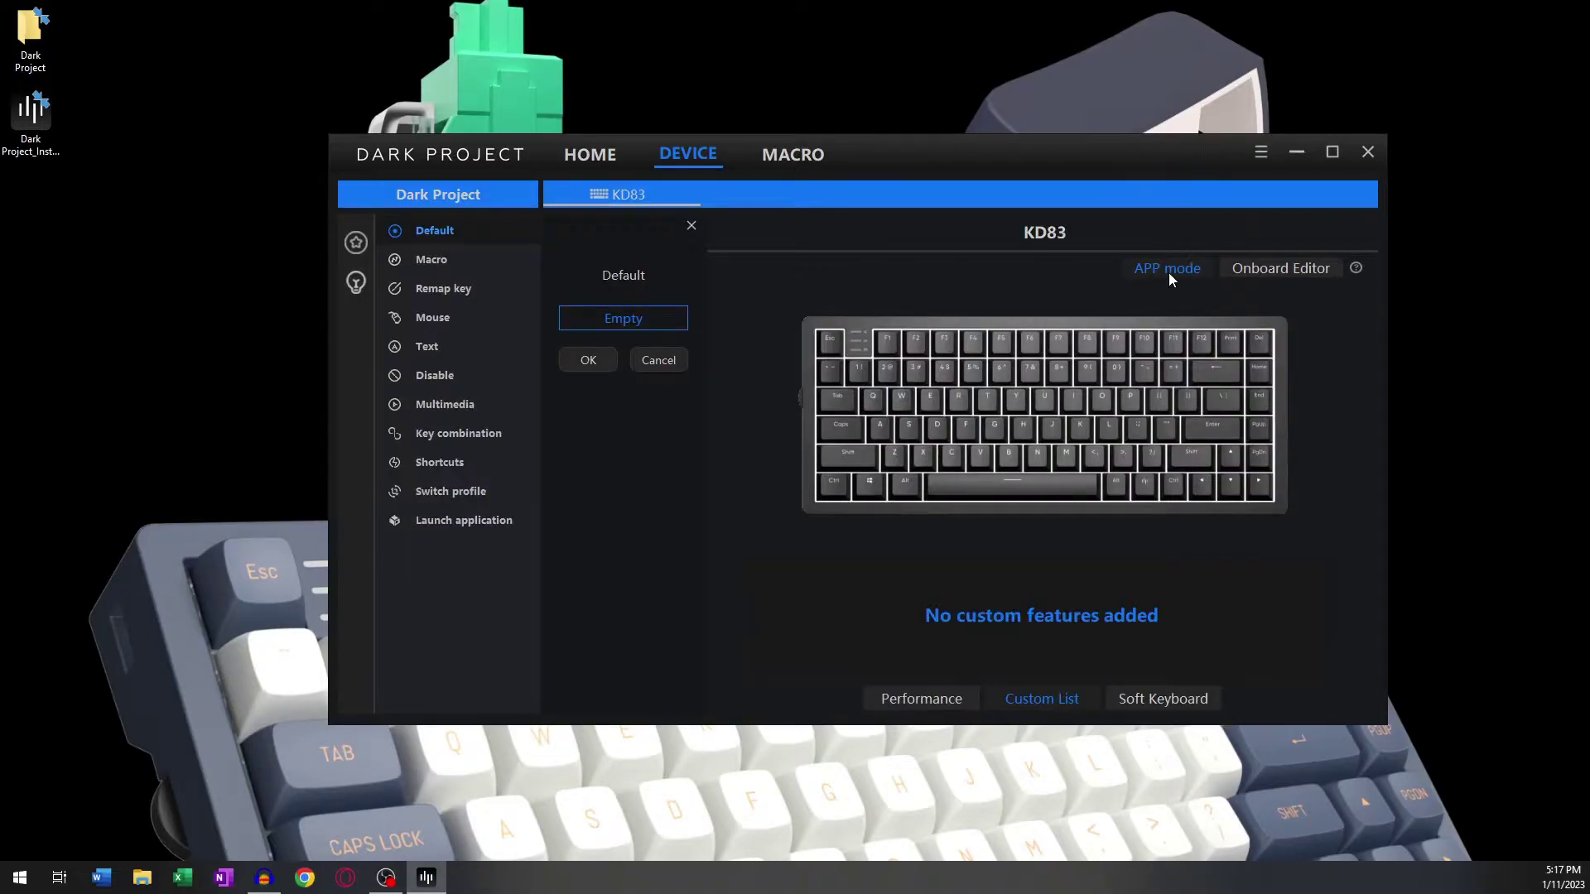
{"action": "left_click", "coordinate": [1274, 271]}
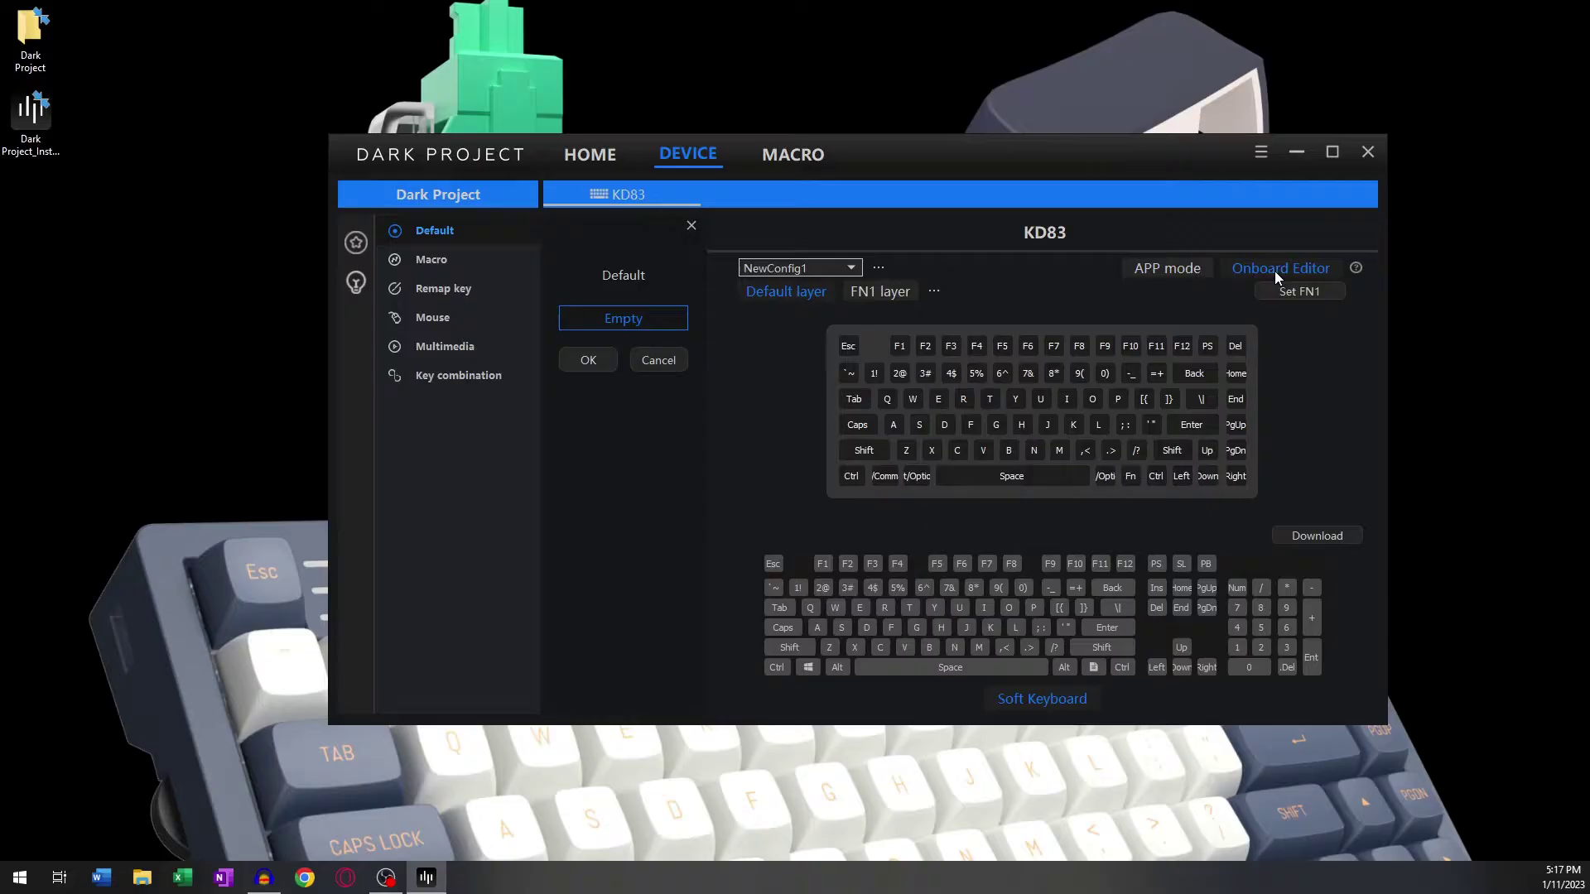
{"action": "left_click", "coordinate": [1166, 275]}
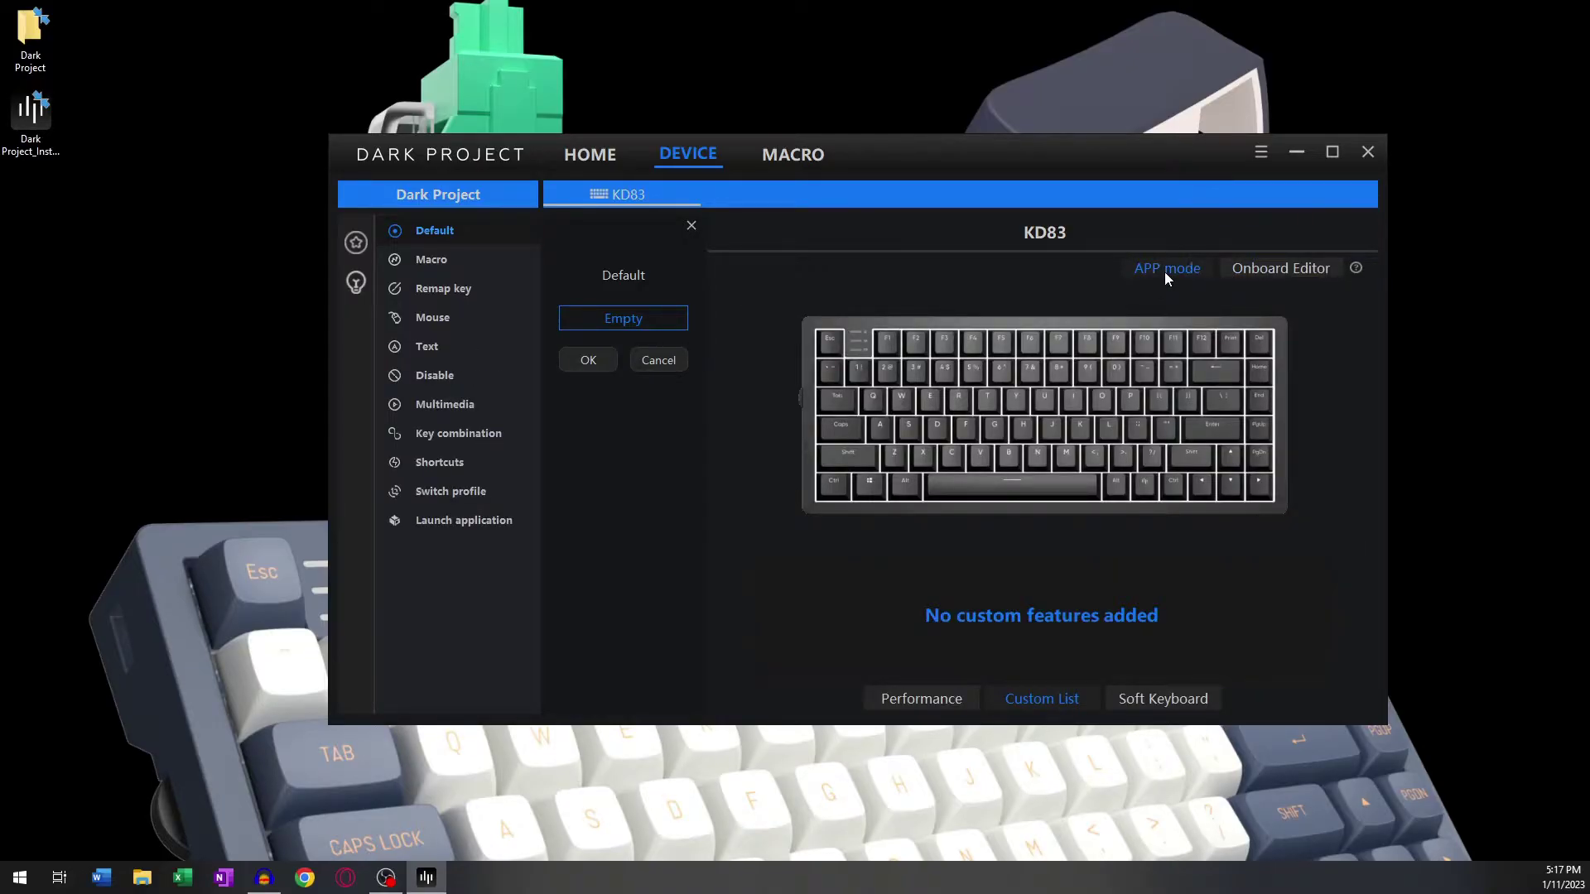
Step: Select the space bar and view its Macro, Remap key and Text assignment options without applying any
{"action": "left_click", "coordinate": [1045, 489]}
{"action": "left_click", "coordinate": [452, 265]}
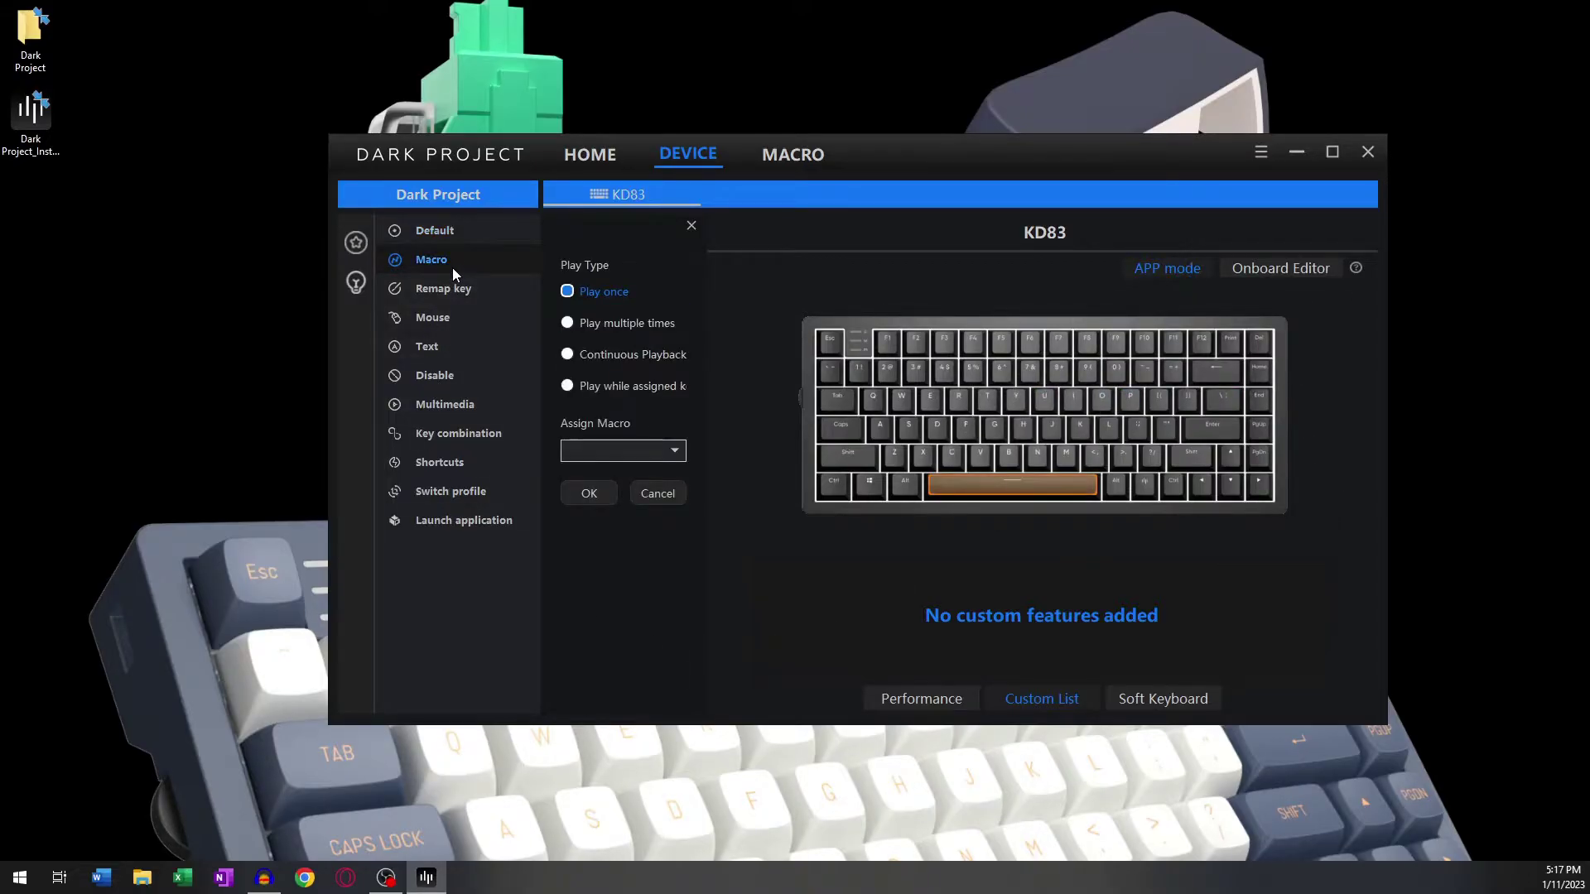
{"action": "left_click", "coordinate": [459, 288]}
{"action": "left_click", "coordinate": [451, 346]}
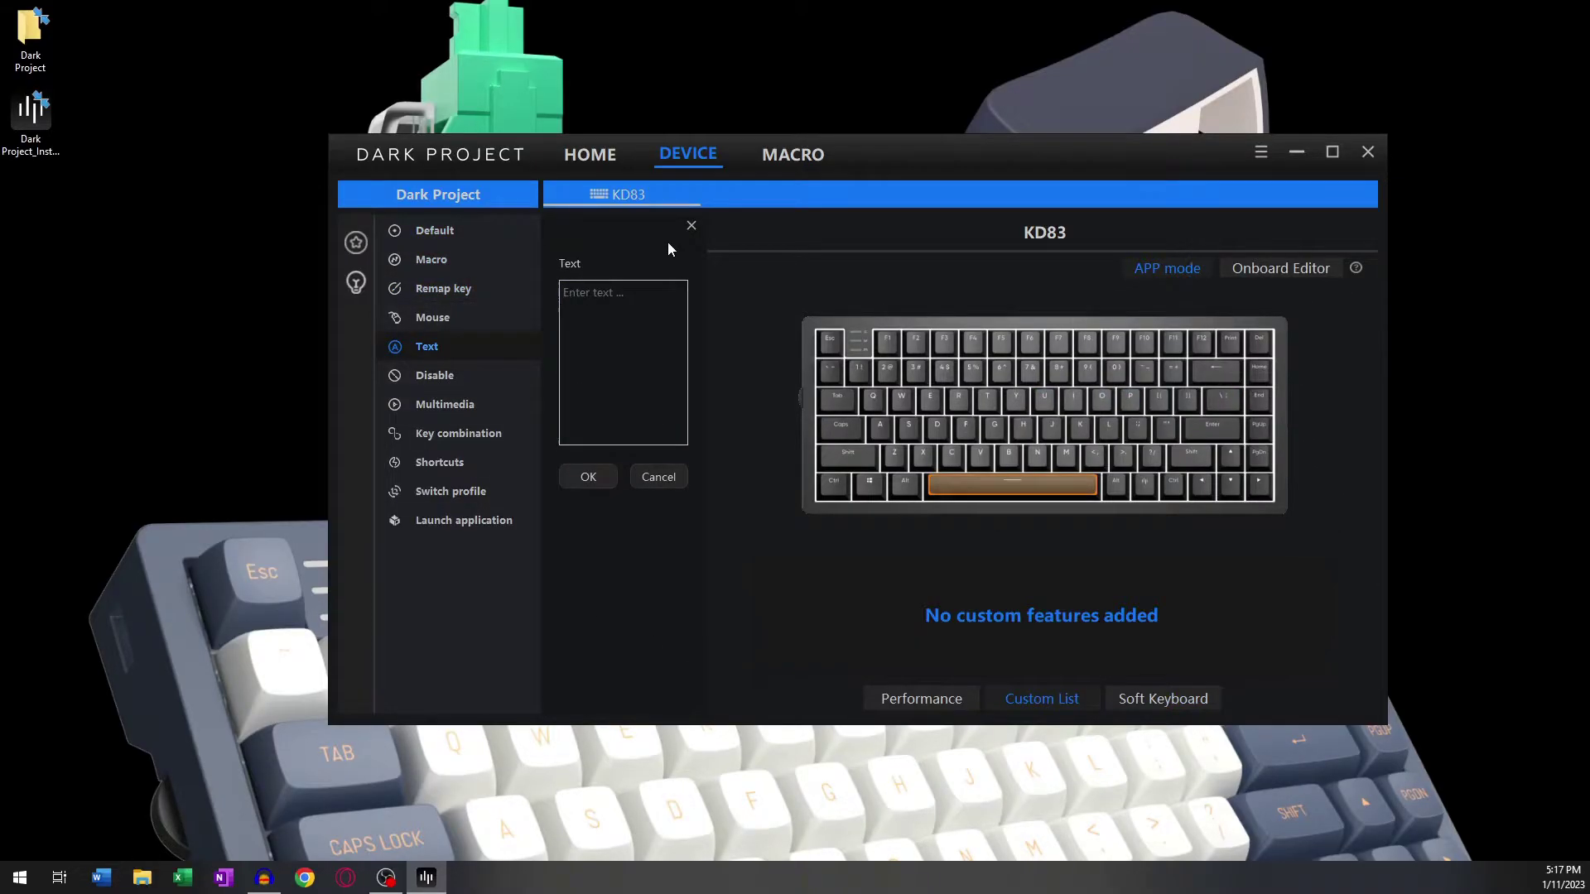
{"action": "left_click", "coordinate": [691, 225]}
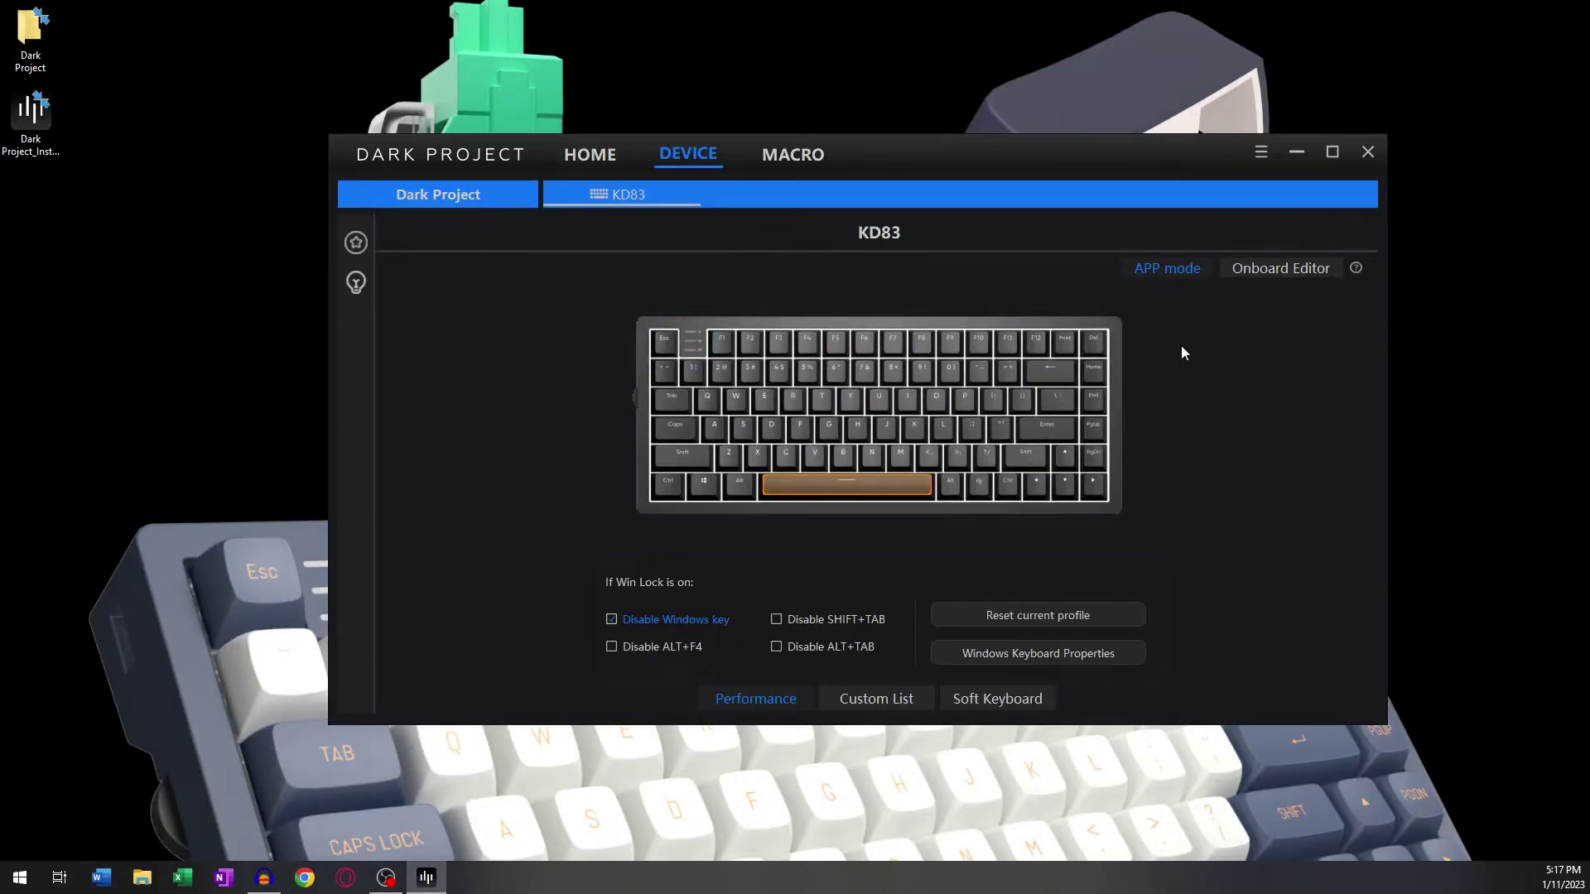
Step: View the Onboard Editor's layout again, return to APP mode and close the key assignment options
{"action": "left_click", "coordinate": [1275, 268]}
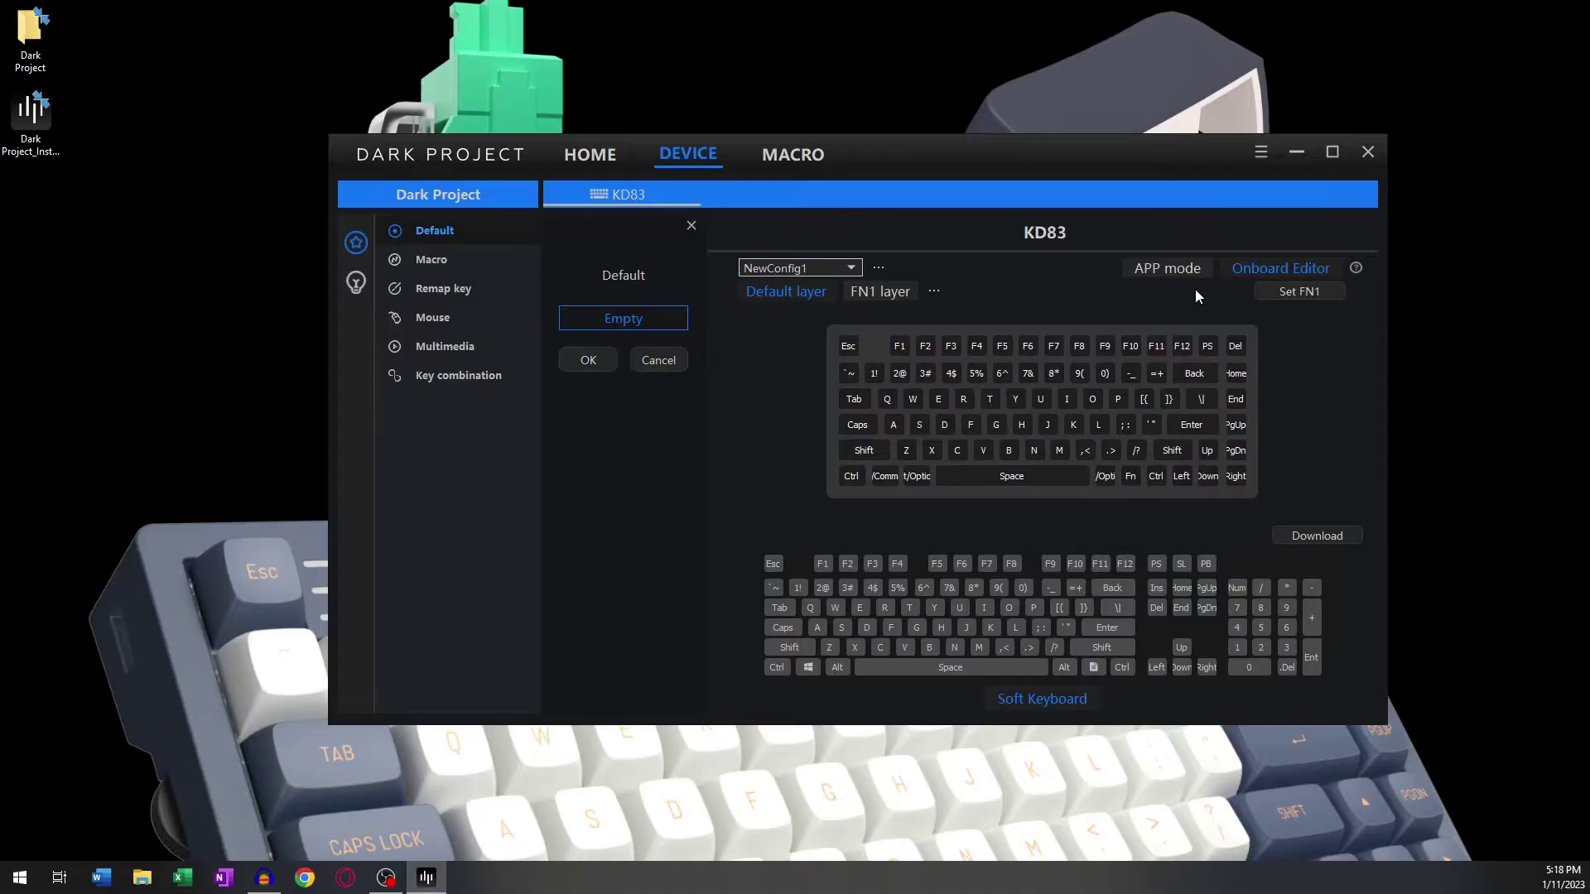
{"action": "left_click", "coordinate": [1170, 269]}
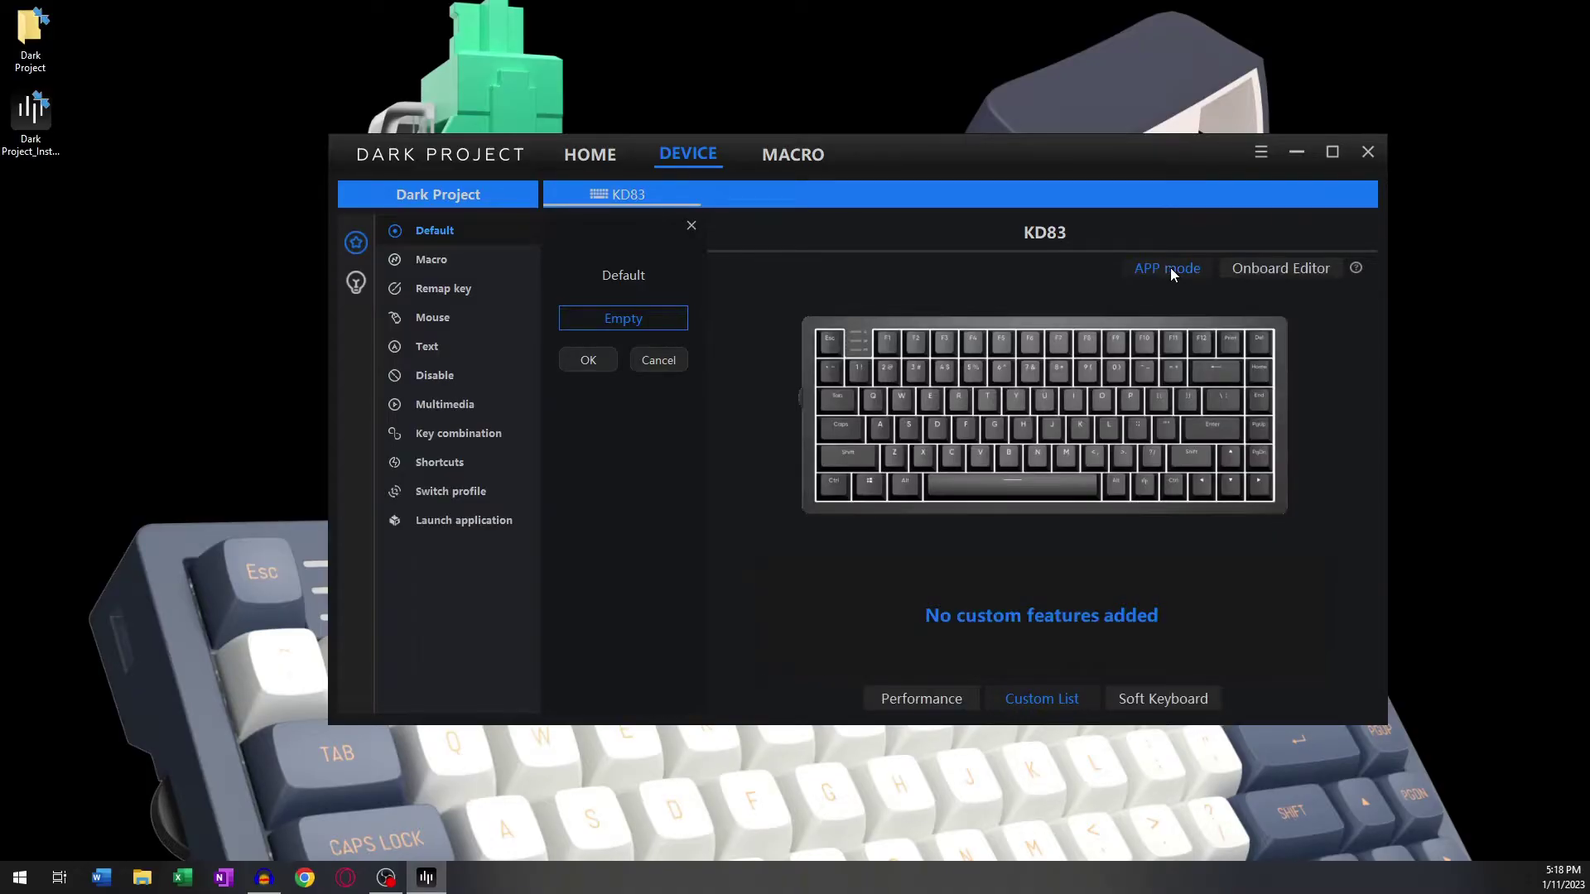
{"action": "left_click", "coordinate": [691, 226]}
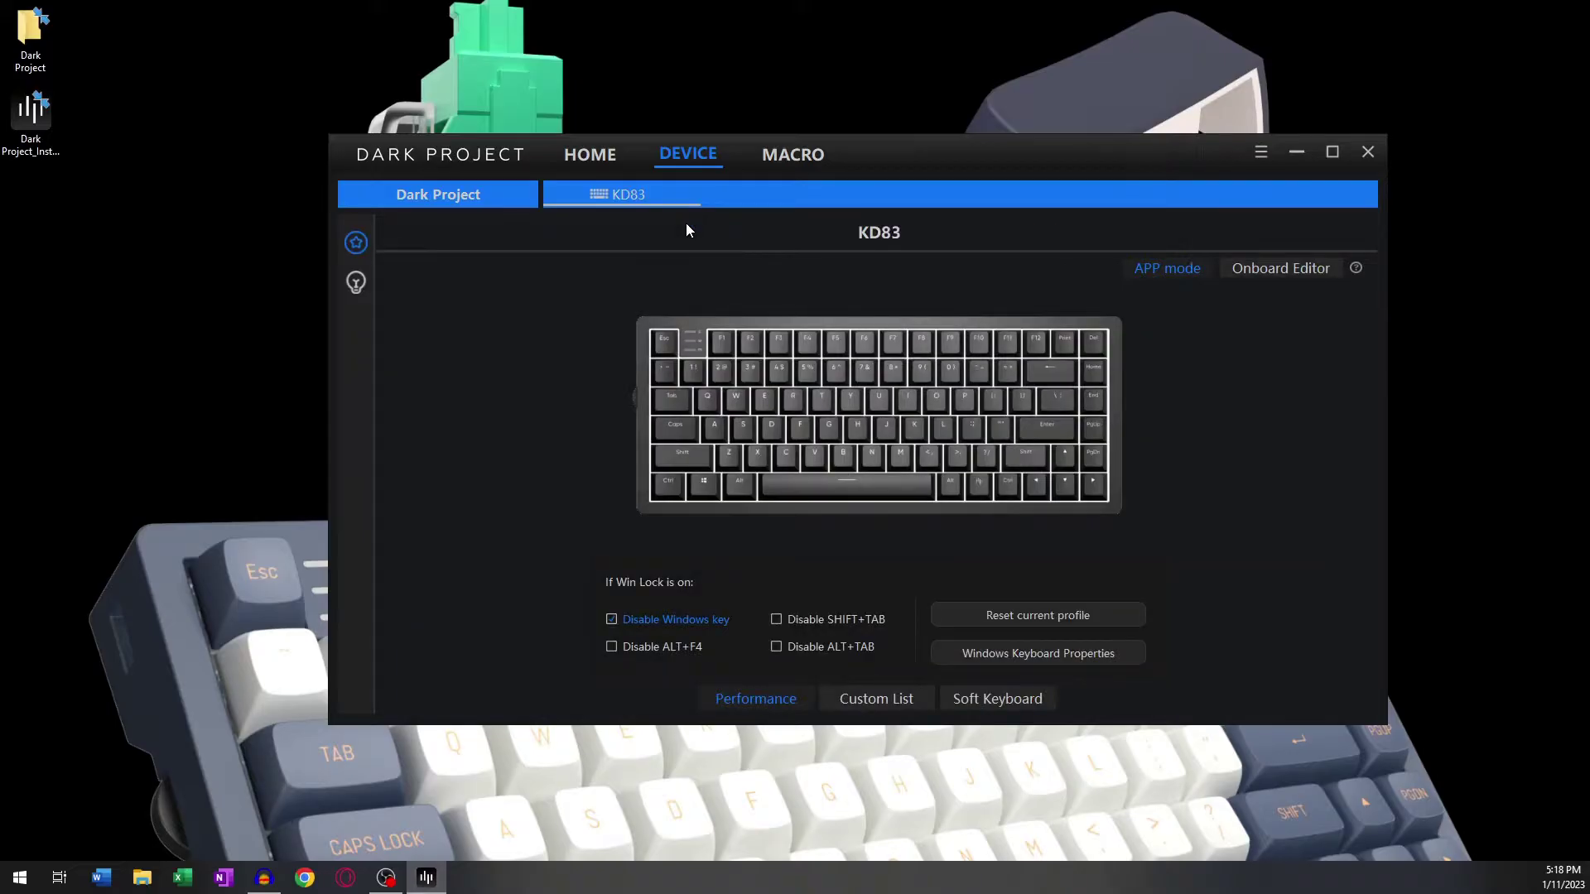
Step: Open the keyboard lighting settings and try the Static effect in cyan, purple, white, orange and red
{"action": "left_click", "coordinate": [356, 283]}
{"action": "left_click", "coordinate": [423, 267]}
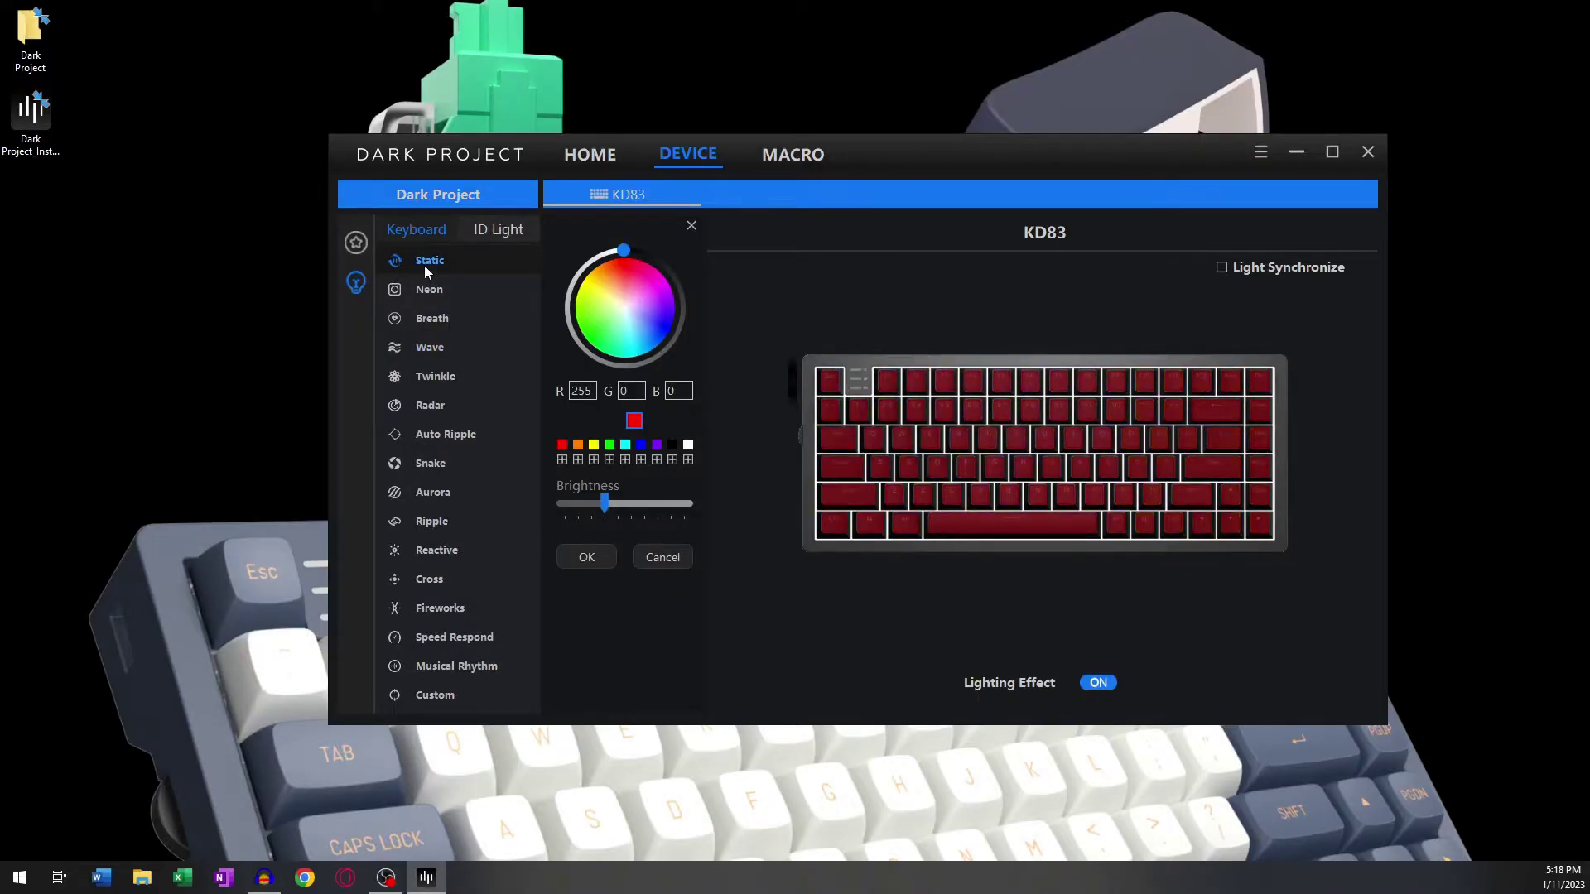
{"action": "left_click", "coordinate": [627, 445]}
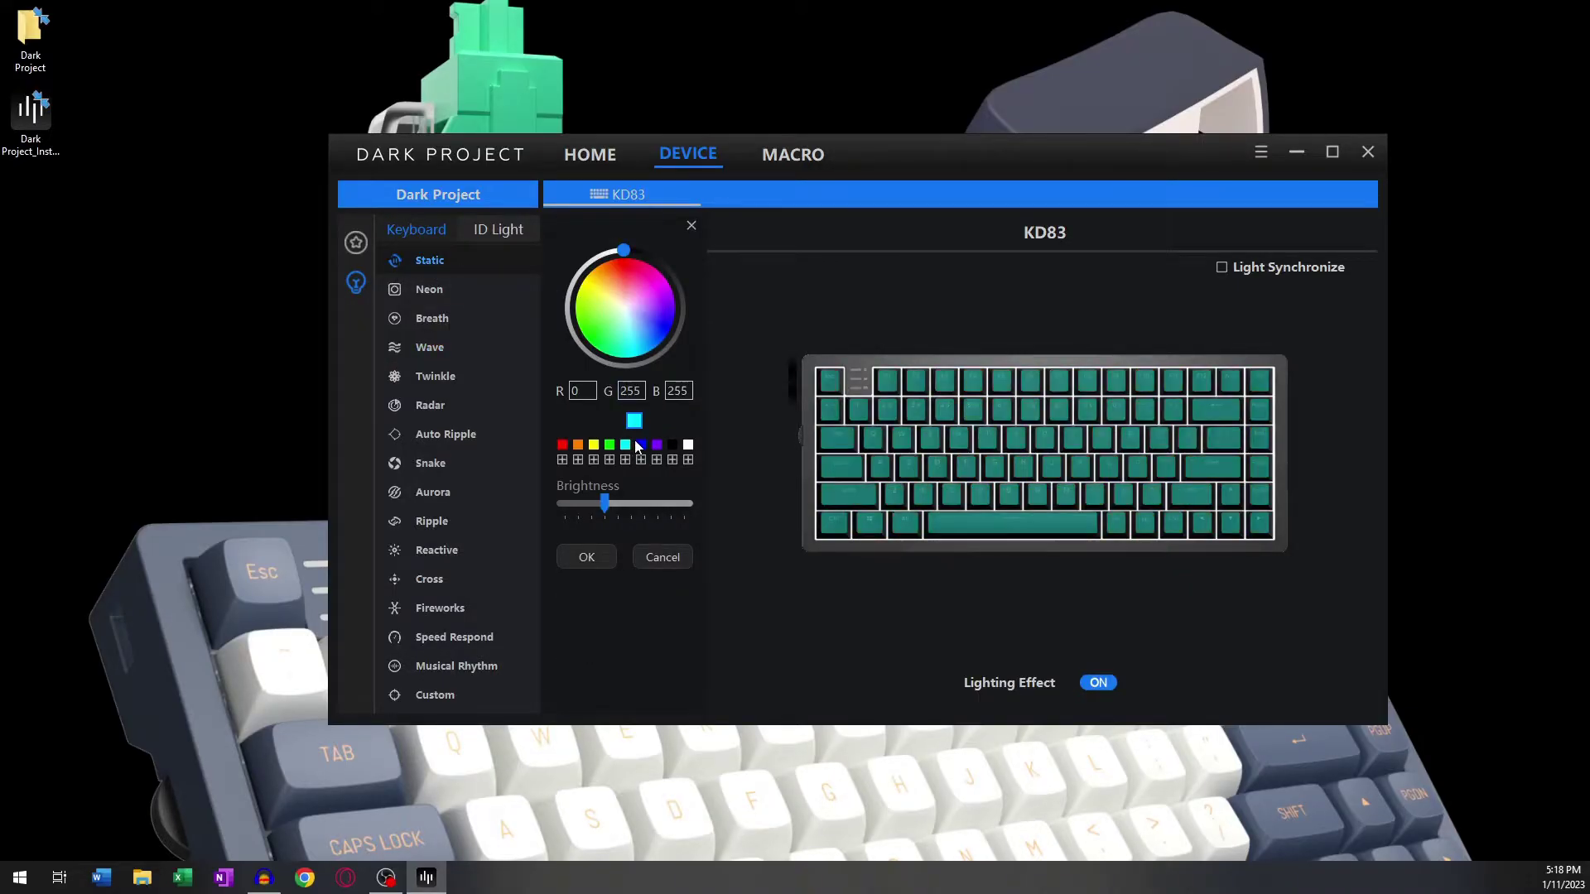
{"action": "left_click", "coordinate": [656, 444]}
{"action": "left_click", "coordinate": [688, 444]}
{"action": "left_click", "coordinate": [578, 445]}
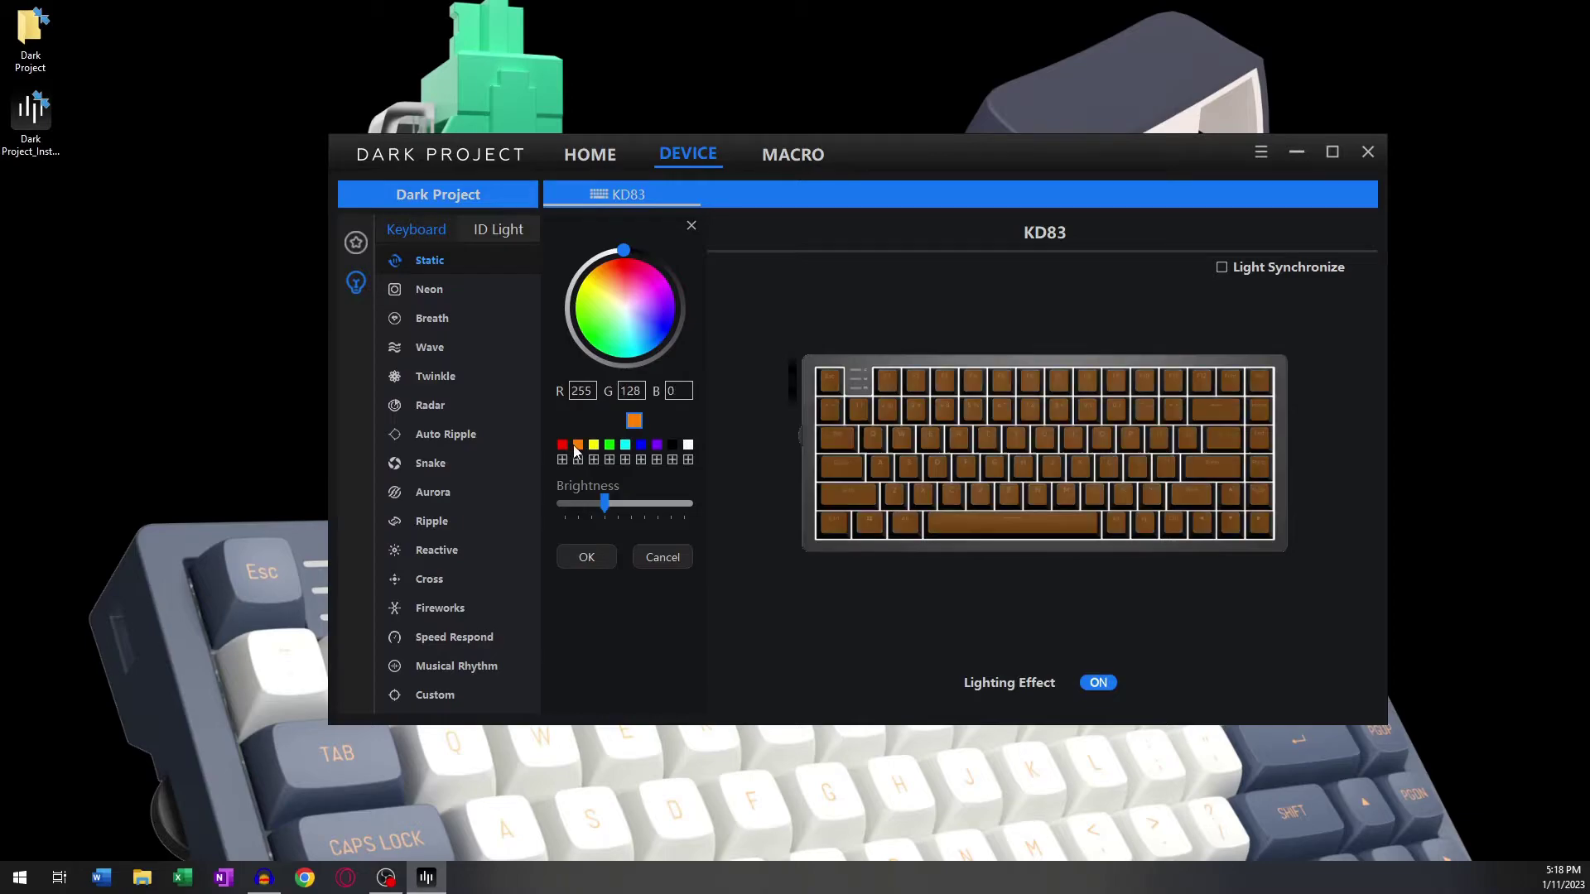
{"action": "left_click", "coordinate": [562, 445]}
Step: Apply the Wave lighting effect to the keyboard with maximum brightness, a slower speed and the last direction option
{"action": "left_click", "coordinate": [444, 346]}
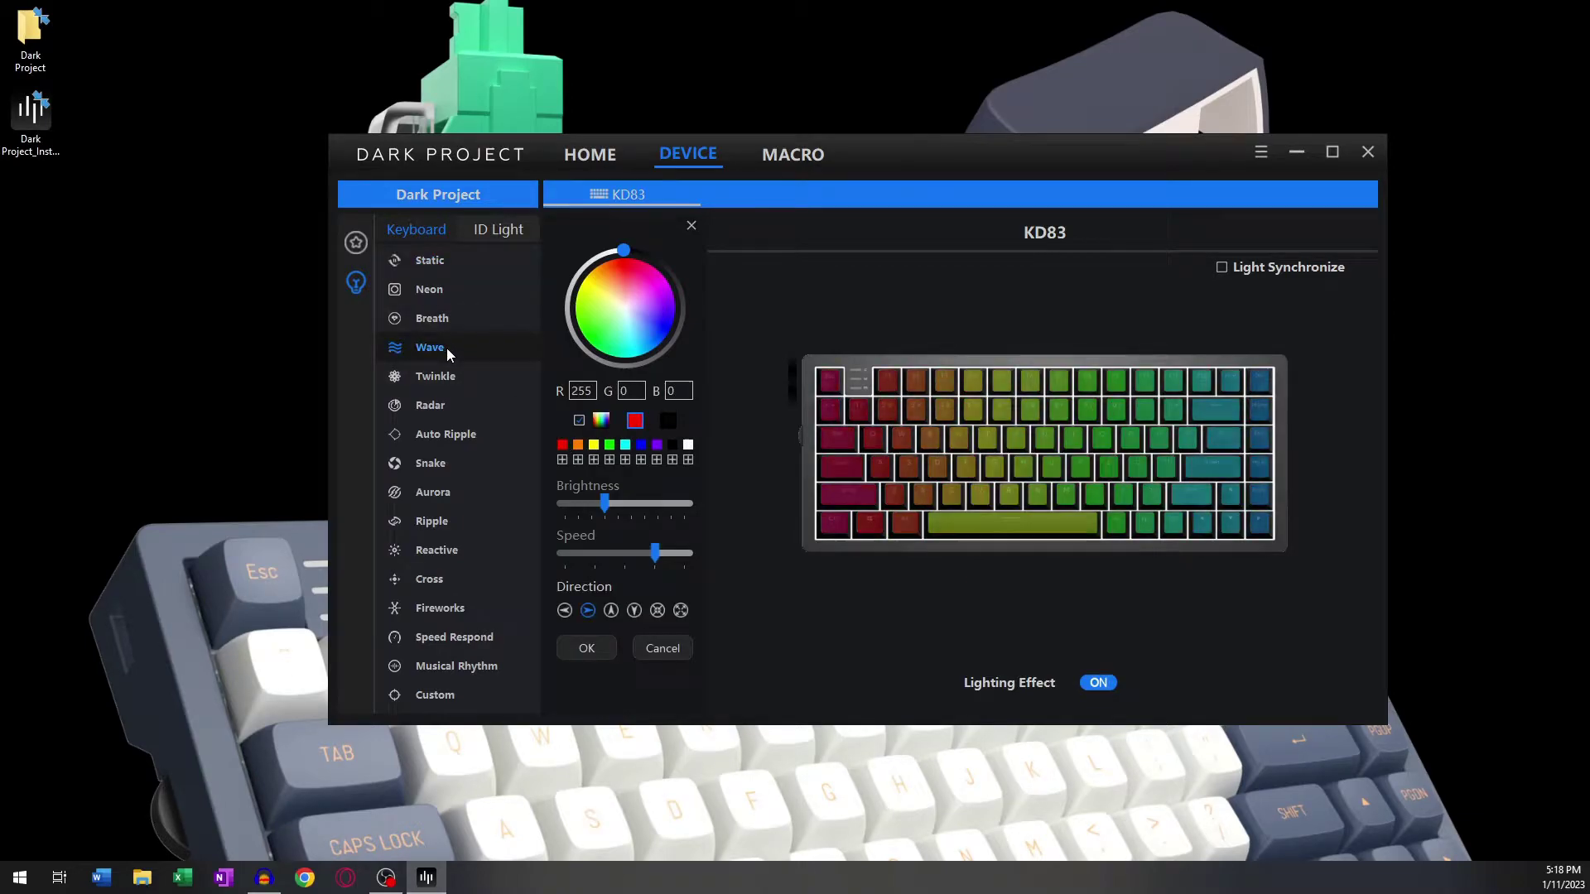
{"action": "left_click_drag", "start_coordinate": [604, 500], "coordinate": [684, 504]}
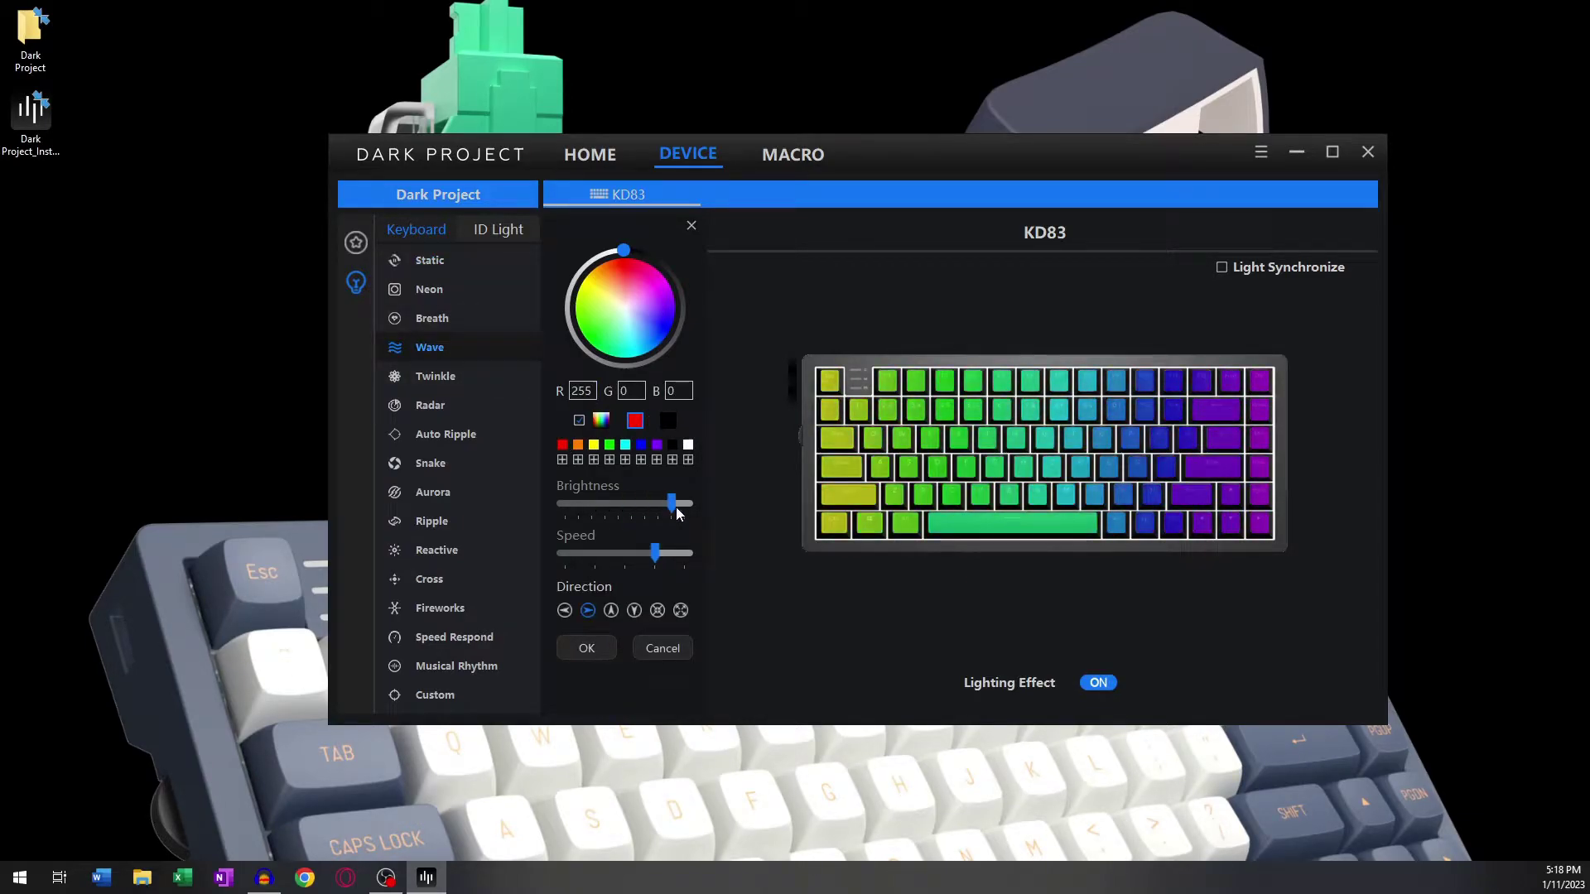
{"action": "left_click", "coordinate": [635, 610]}
{"action": "left_click", "coordinate": [658, 610]}
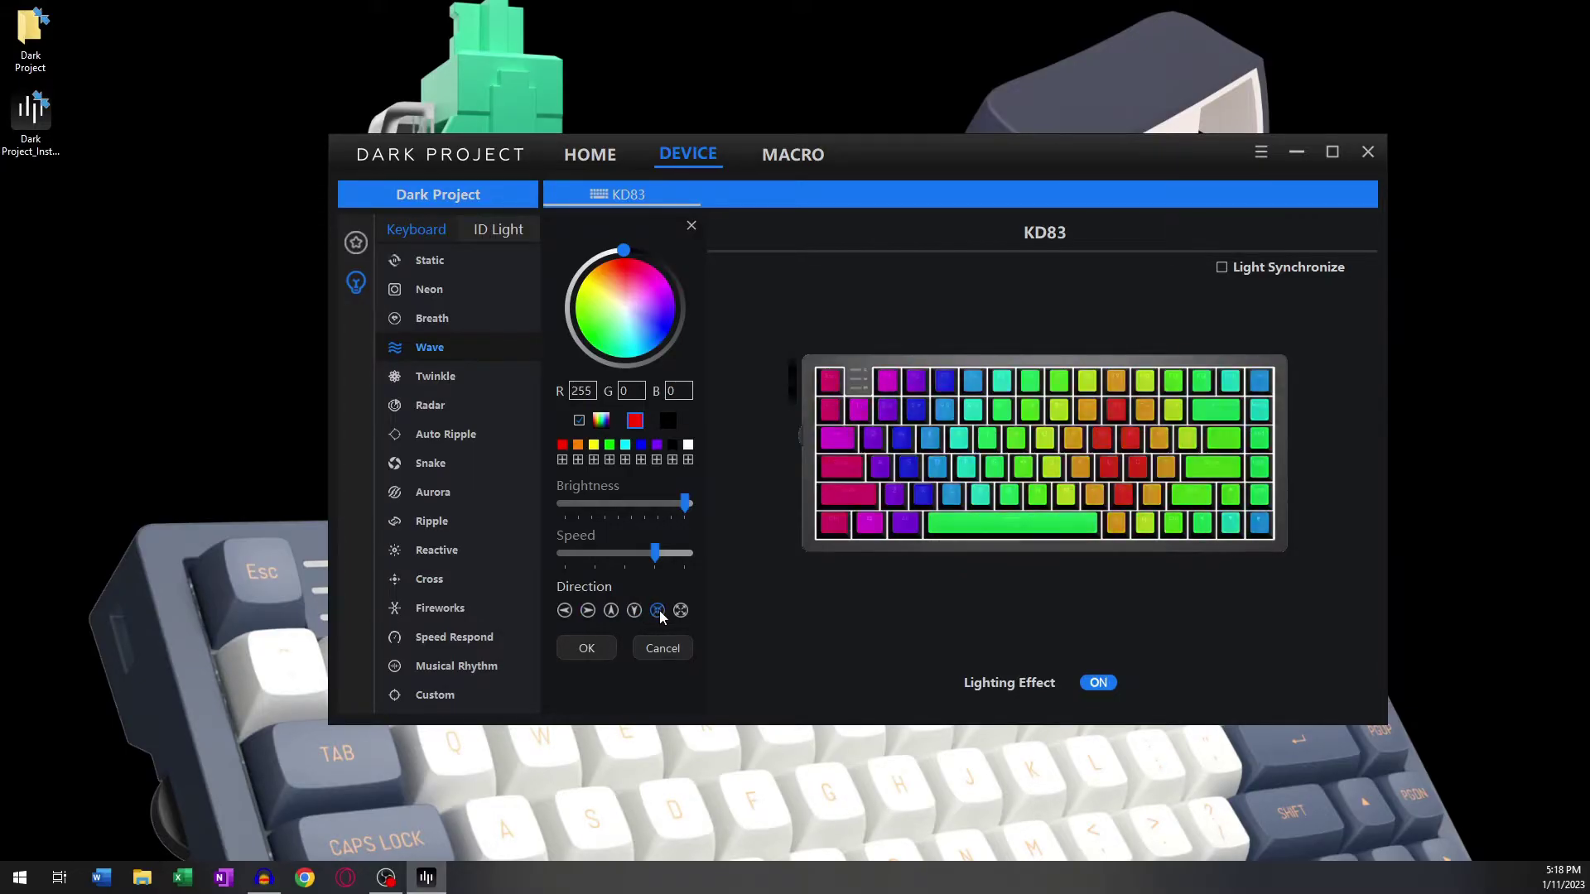
{"action": "left_click_drag", "start_coordinate": [655, 552], "coordinate": [594, 555]}
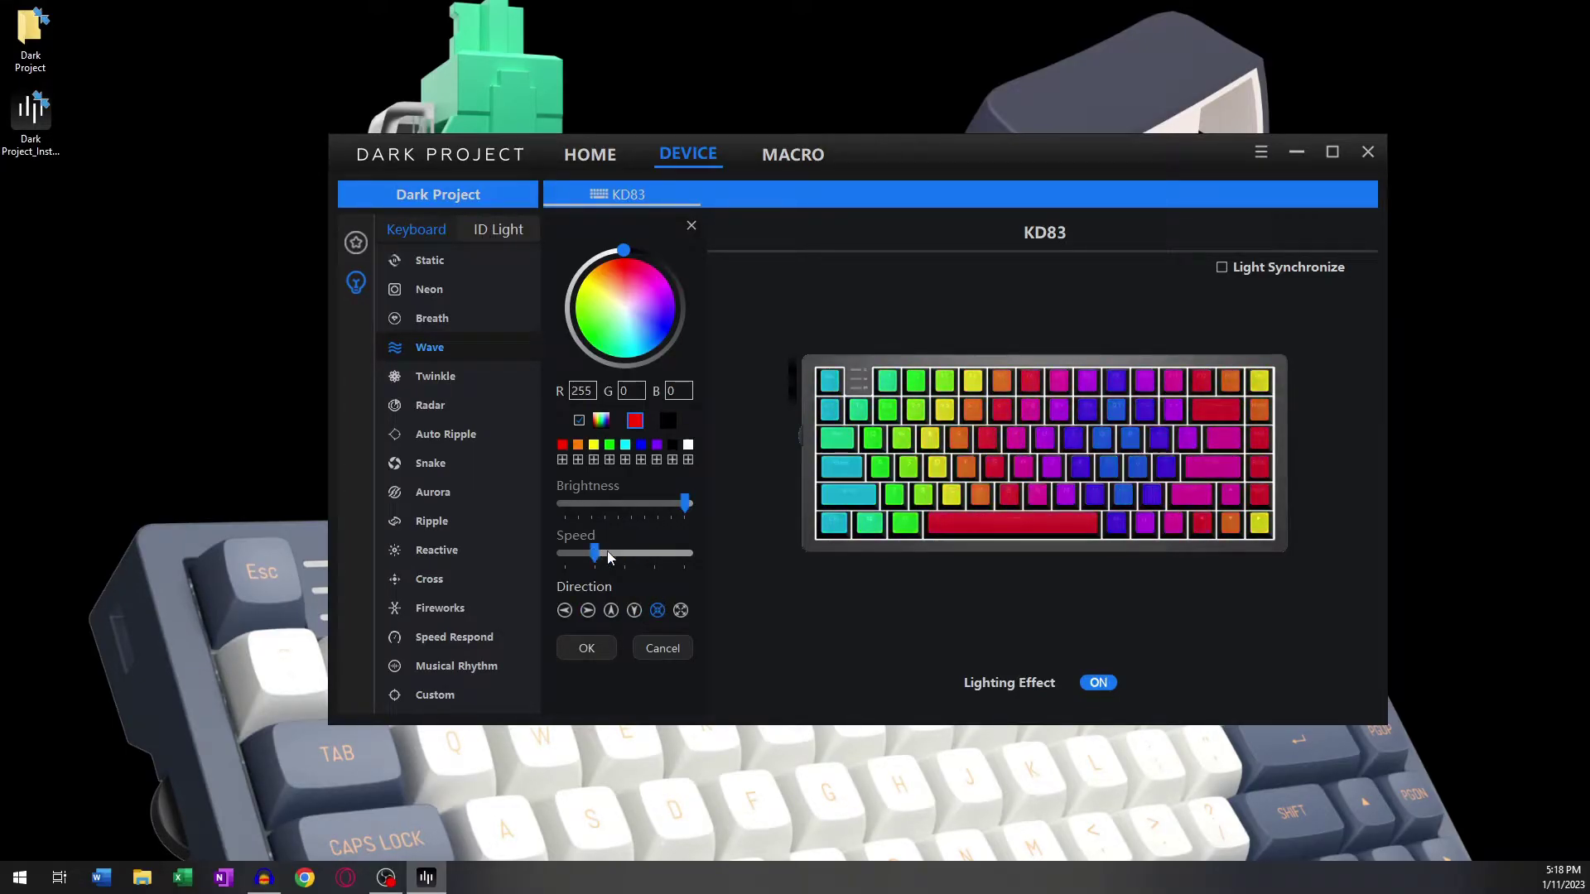
{"action": "left_click", "coordinate": [681, 611]}
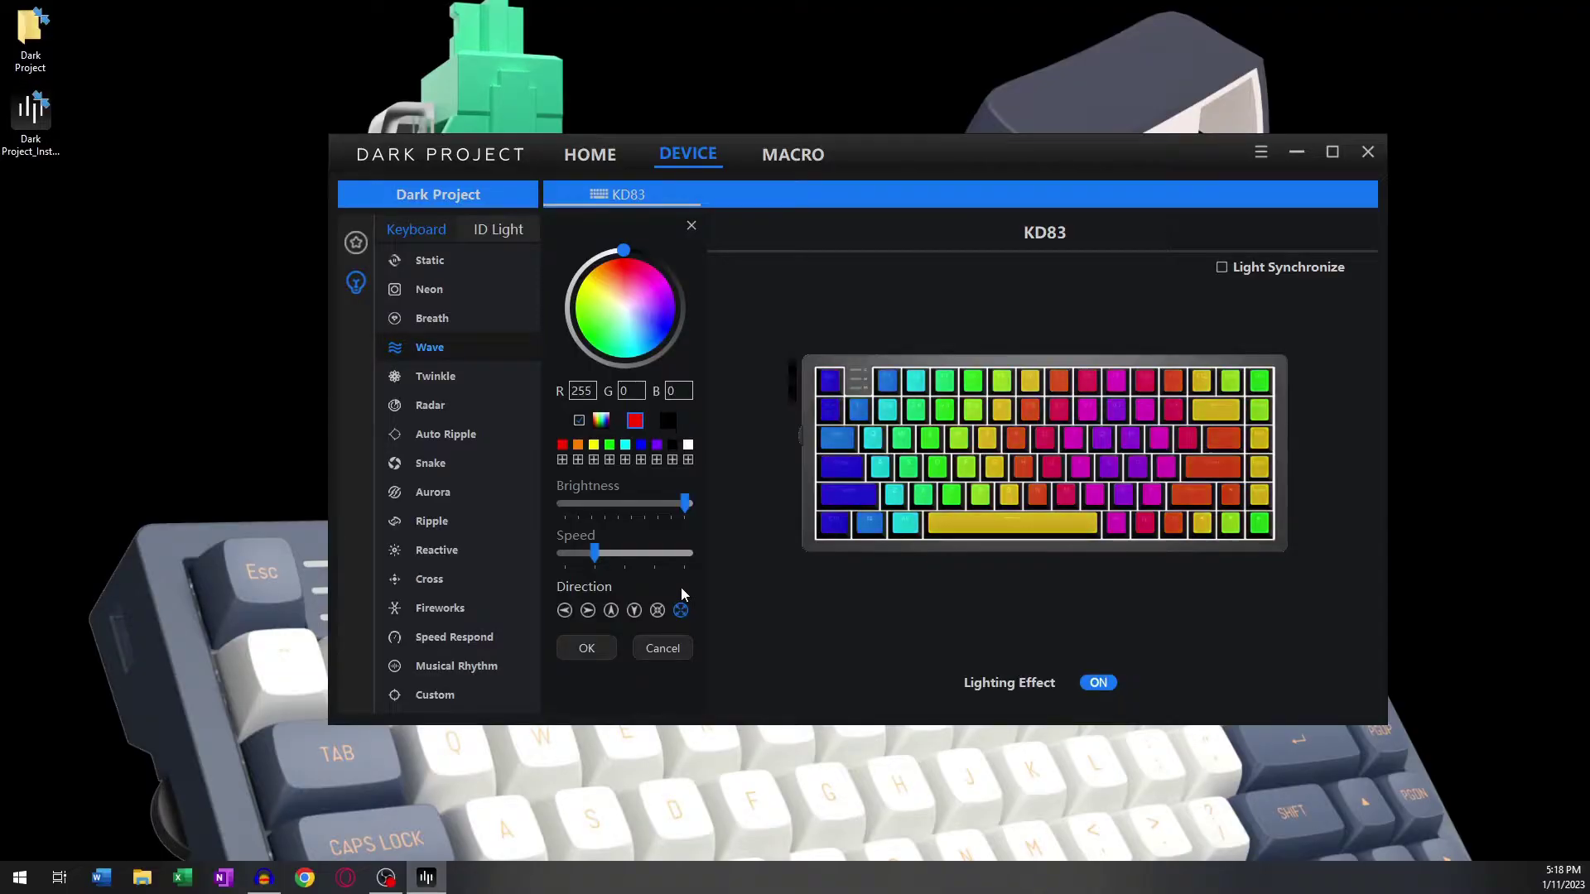
{"action": "left_click", "coordinate": [574, 651]}
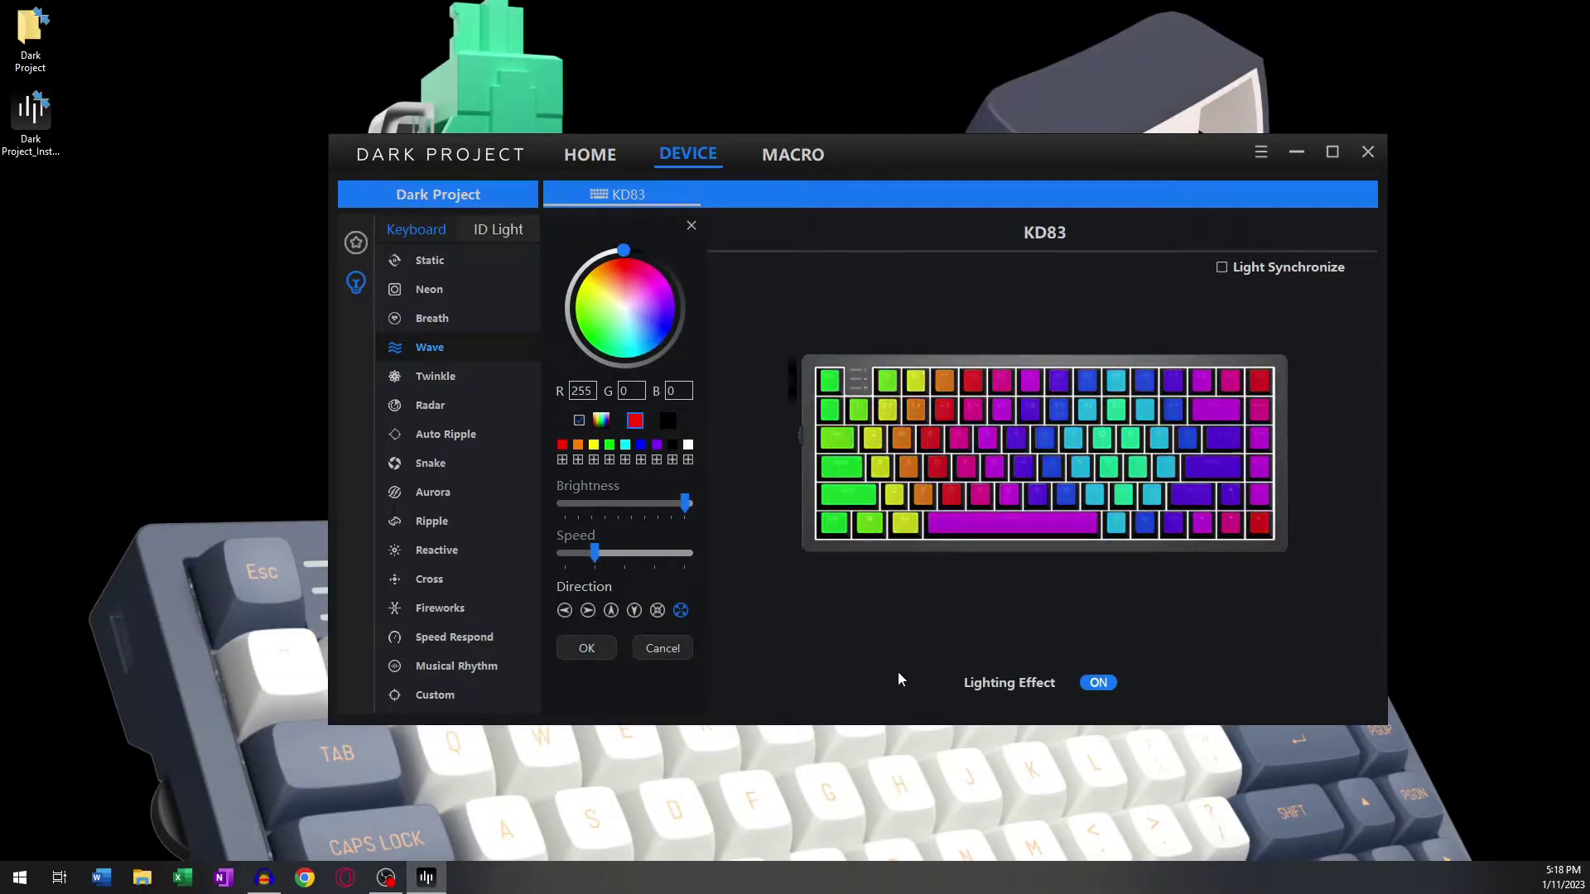
{"action": "left_click", "coordinate": [692, 225]}
Step: Return to the key assignment options and view the default functions of several keys, ending with the W key
{"action": "left_click", "coordinate": [355, 243]}
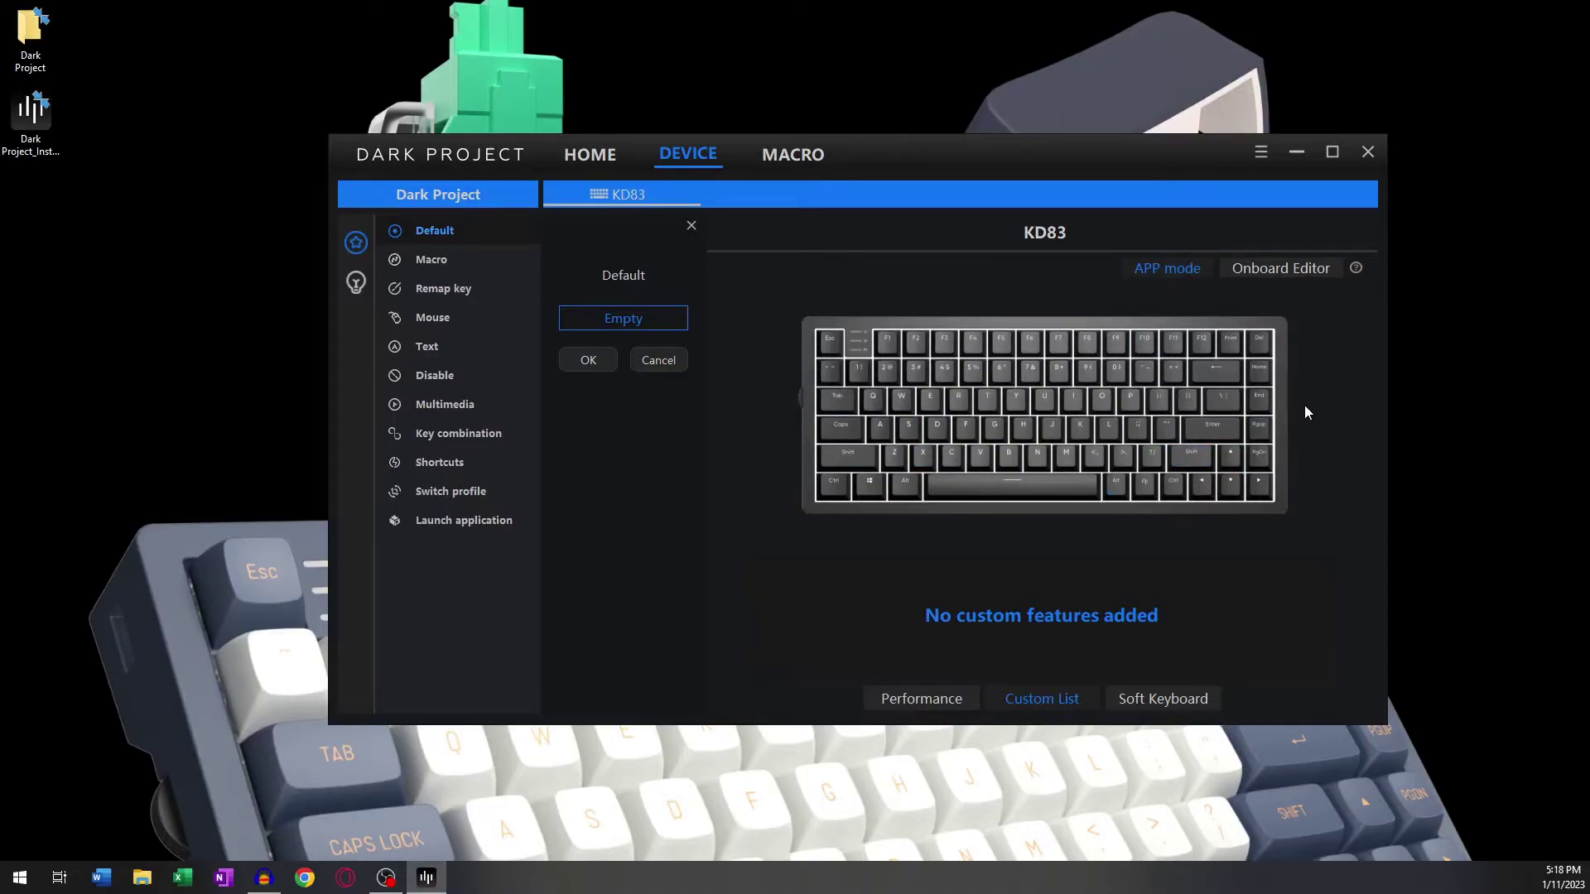
{"action": "left_click", "coordinate": [1229, 457]}
{"action": "left_click", "coordinate": [1165, 426]}
{"action": "left_click", "coordinate": [1102, 398]}
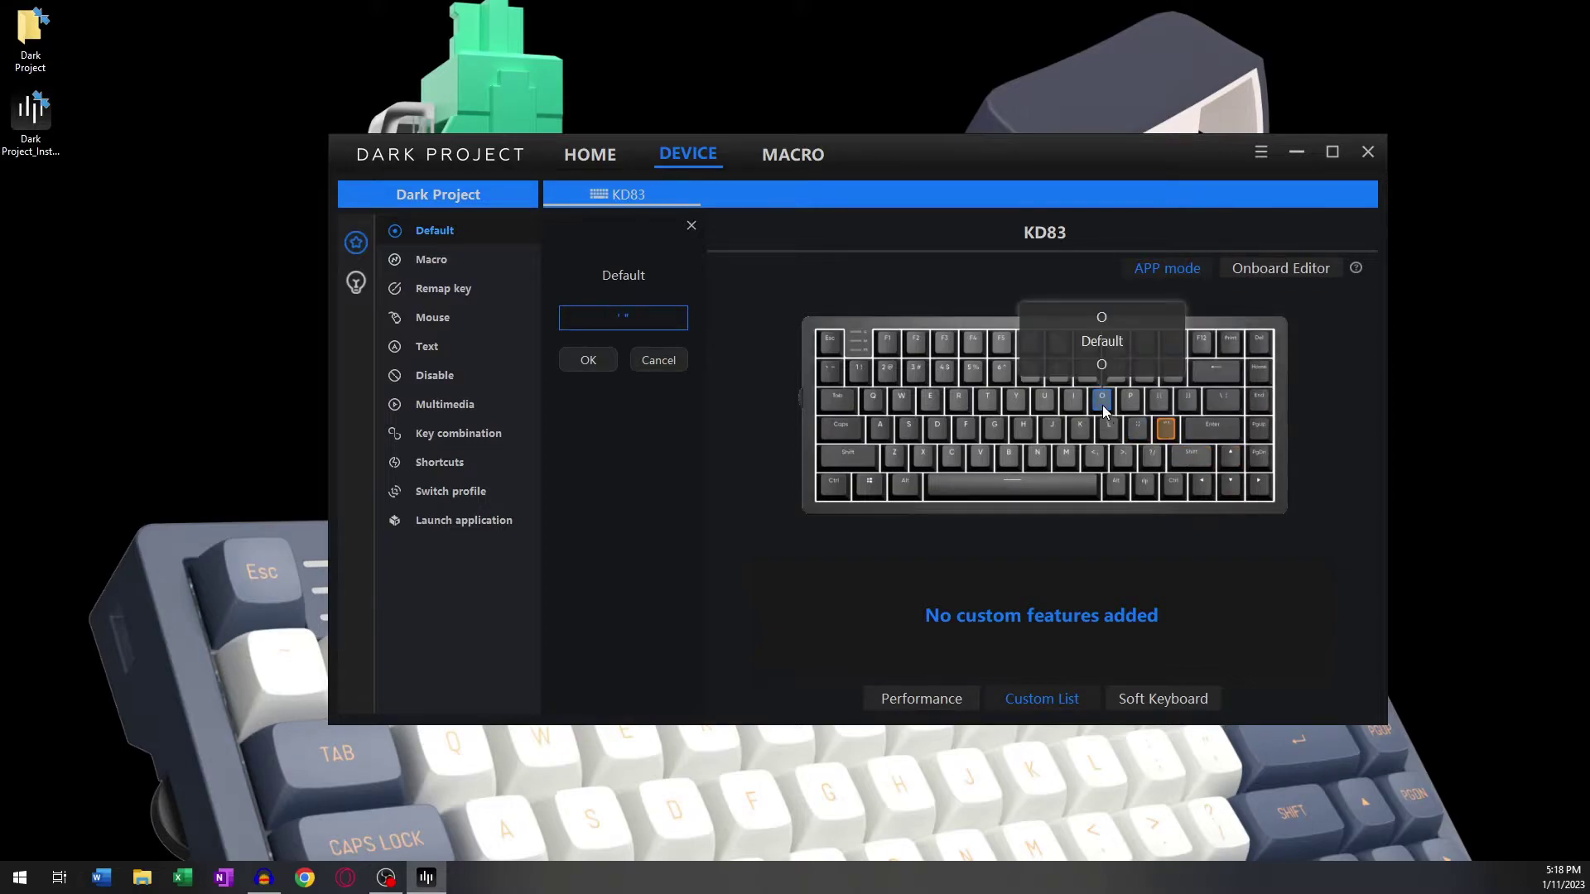
{"action": "left_click", "coordinate": [905, 396]}
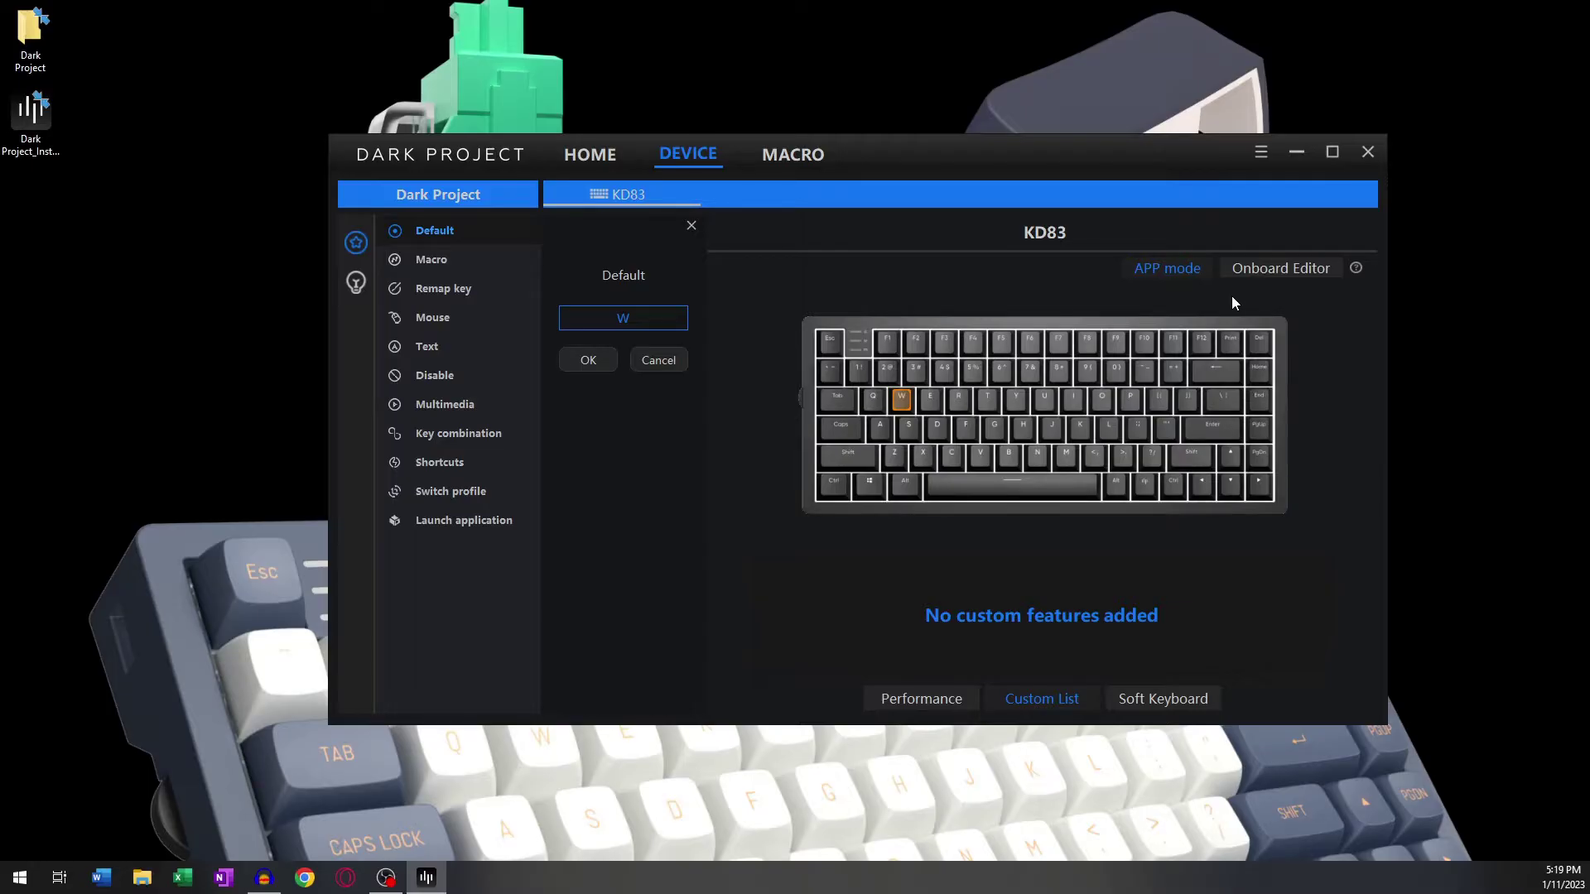
Step: Export NewConfig1 from the Onboard Editor to the desktop's Dark Project folder and check the exported file there
{"action": "left_click", "coordinate": [1272, 276]}
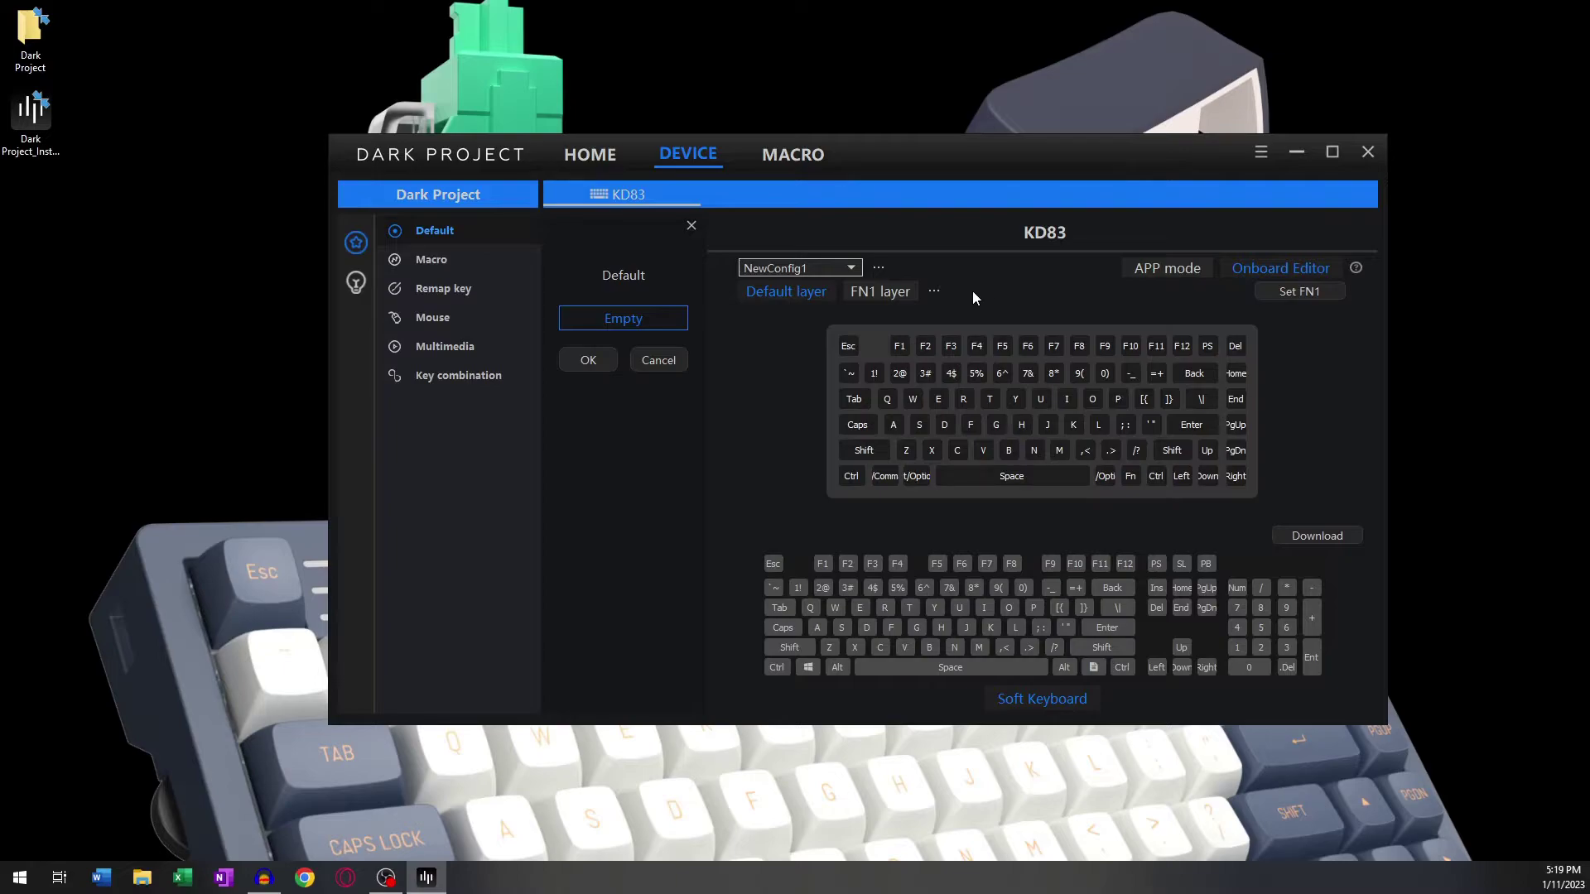
{"action": "left_click", "coordinate": [851, 267]}
{"action": "left_click", "coordinate": [852, 267]}
{"action": "left_click", "coordinate": [878, 268]}
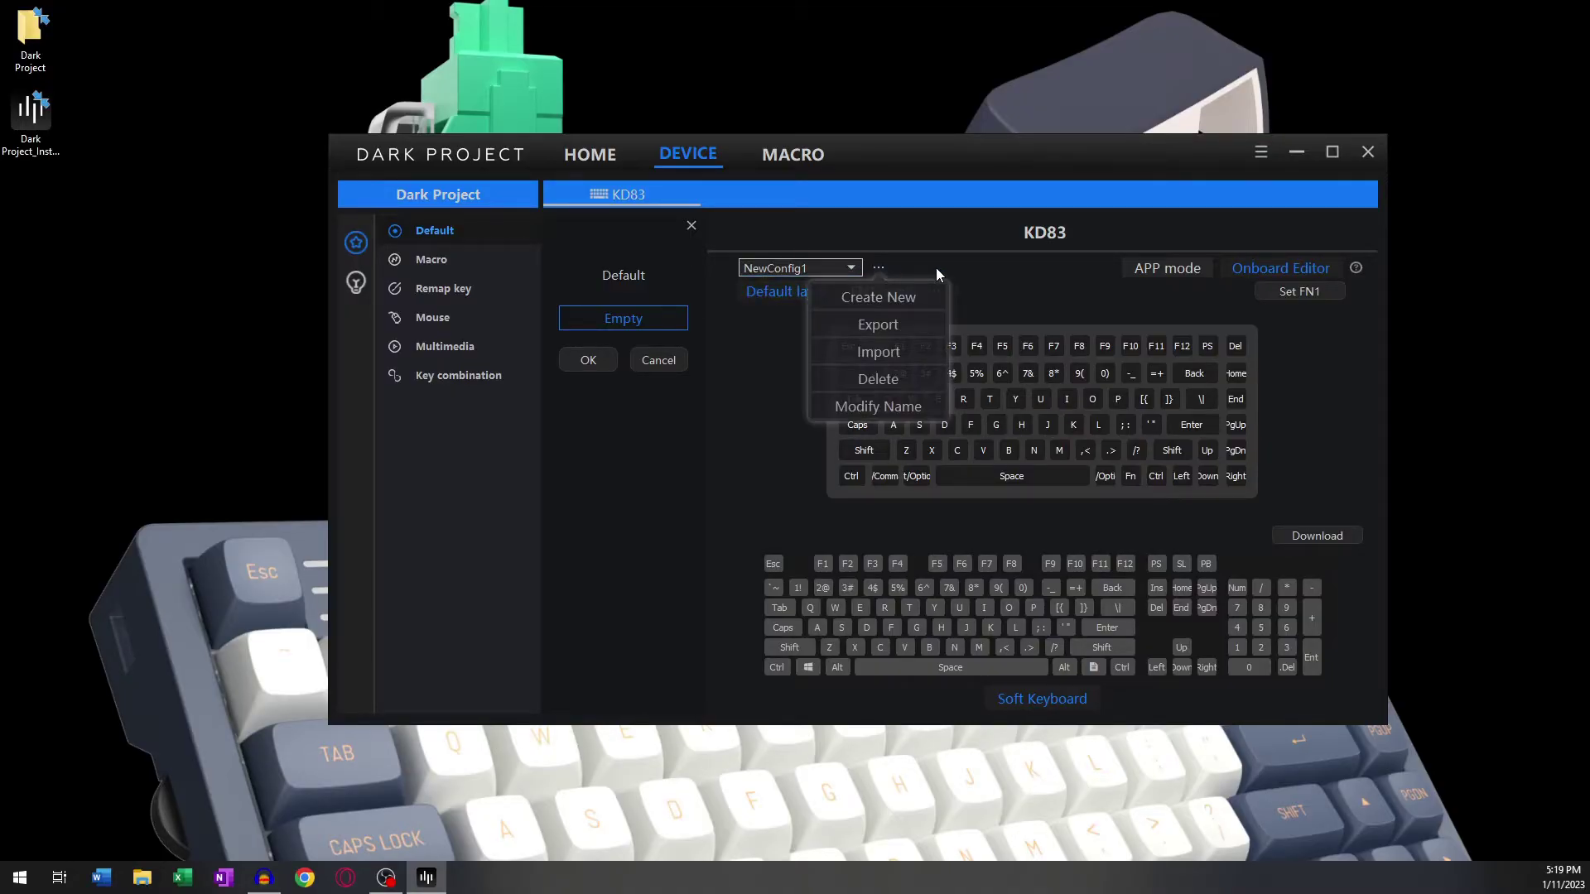
{"action": "left_click", "coordinate": [891, 325]}
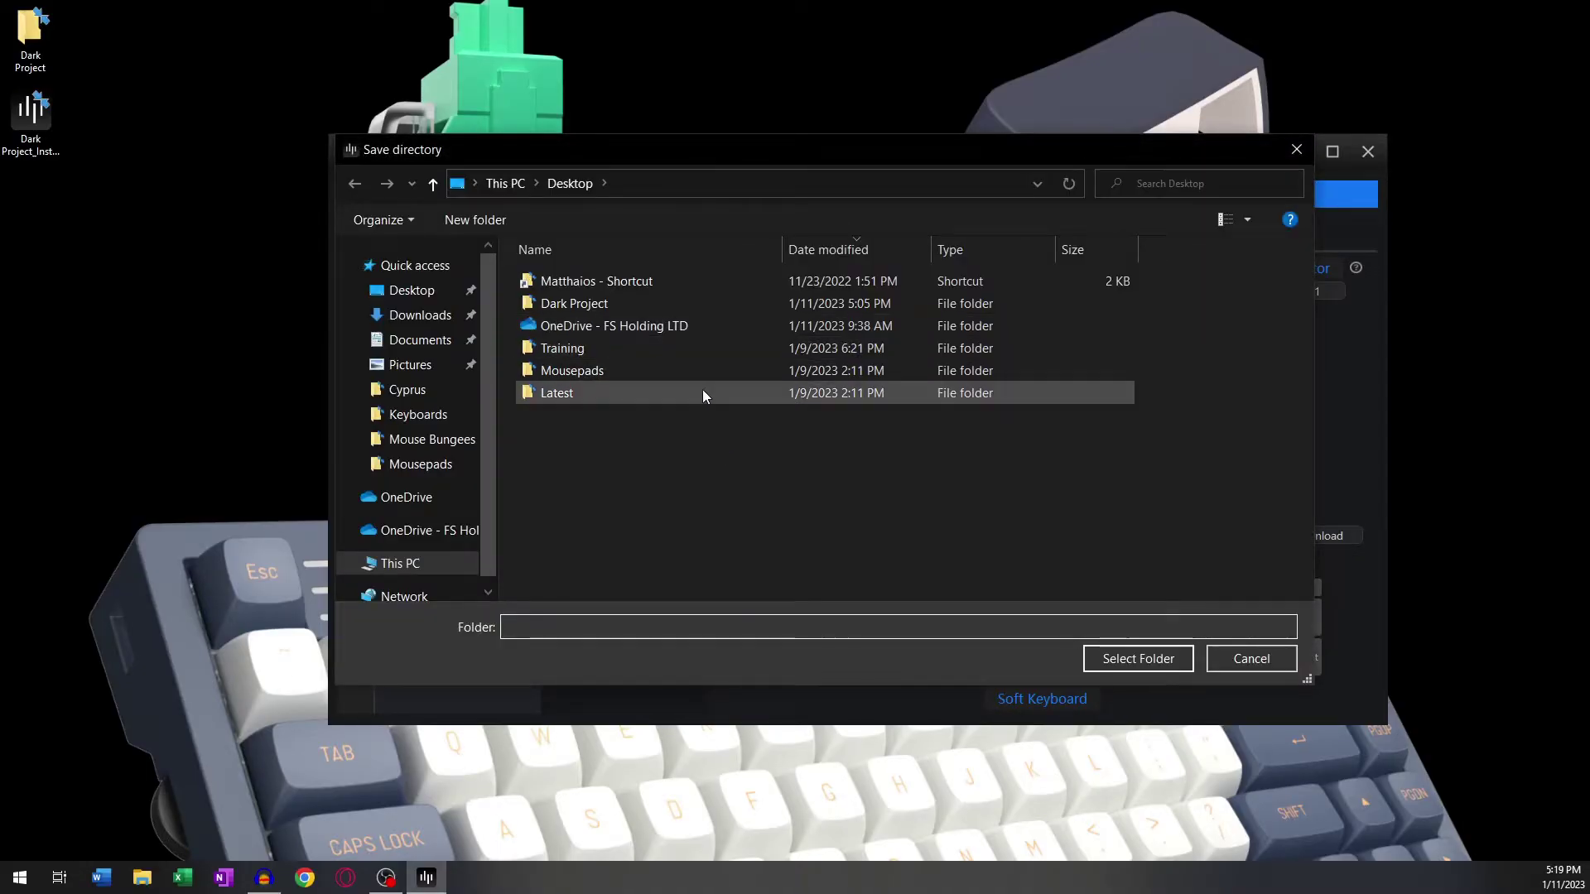
{"action": "left_click", "coordinate": [672, 305]}
{"action": "left_click", "coordinate": [1115, 659]}
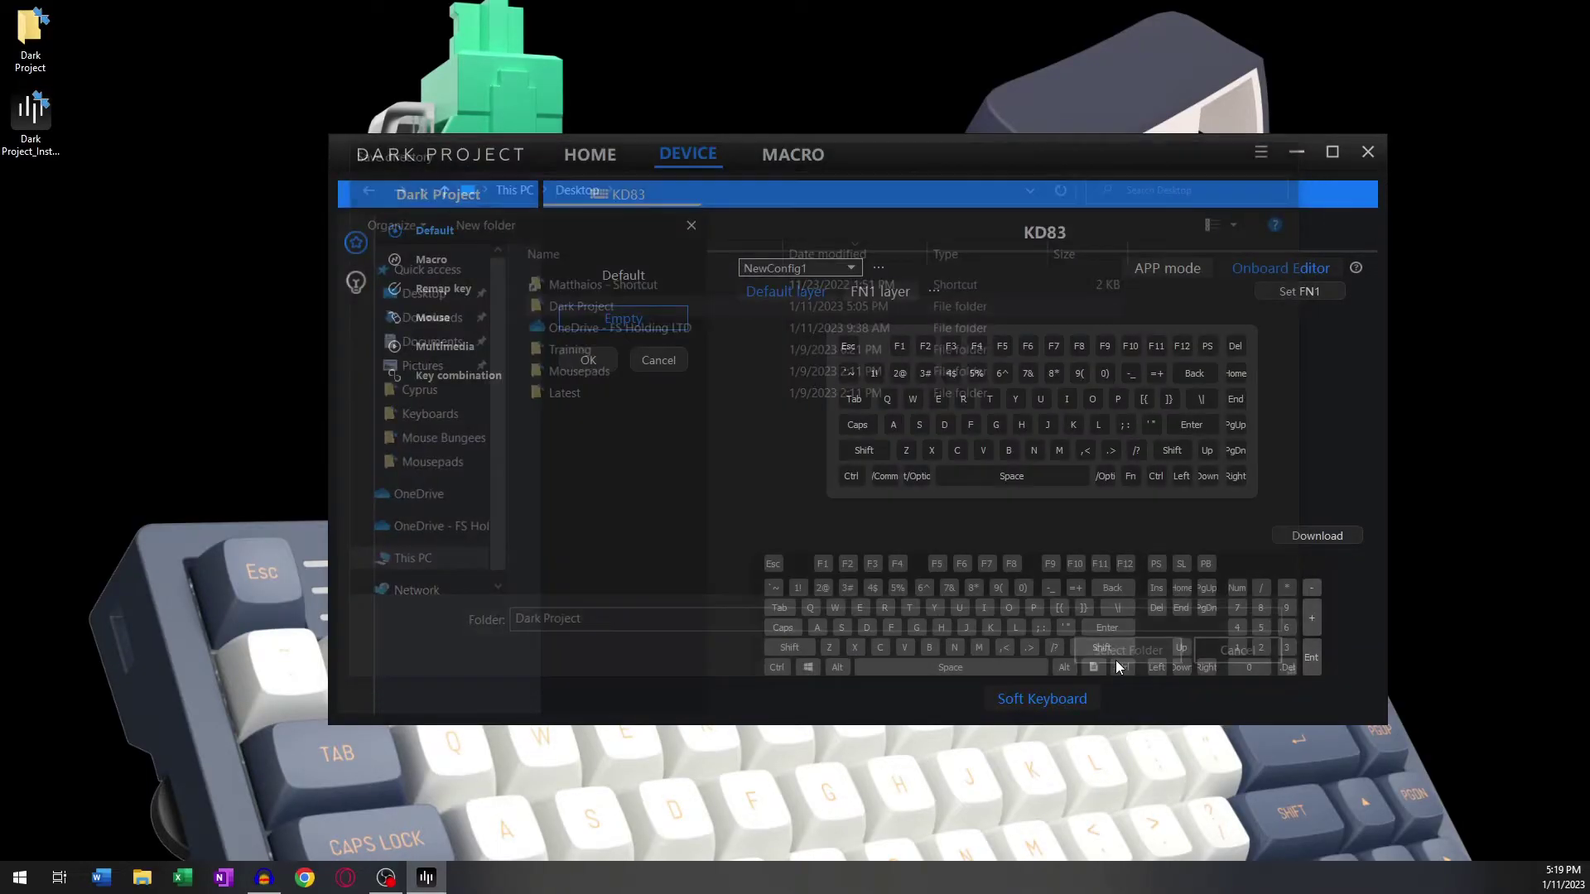
{"action": "double_click", "coordinate": [33, 33]}
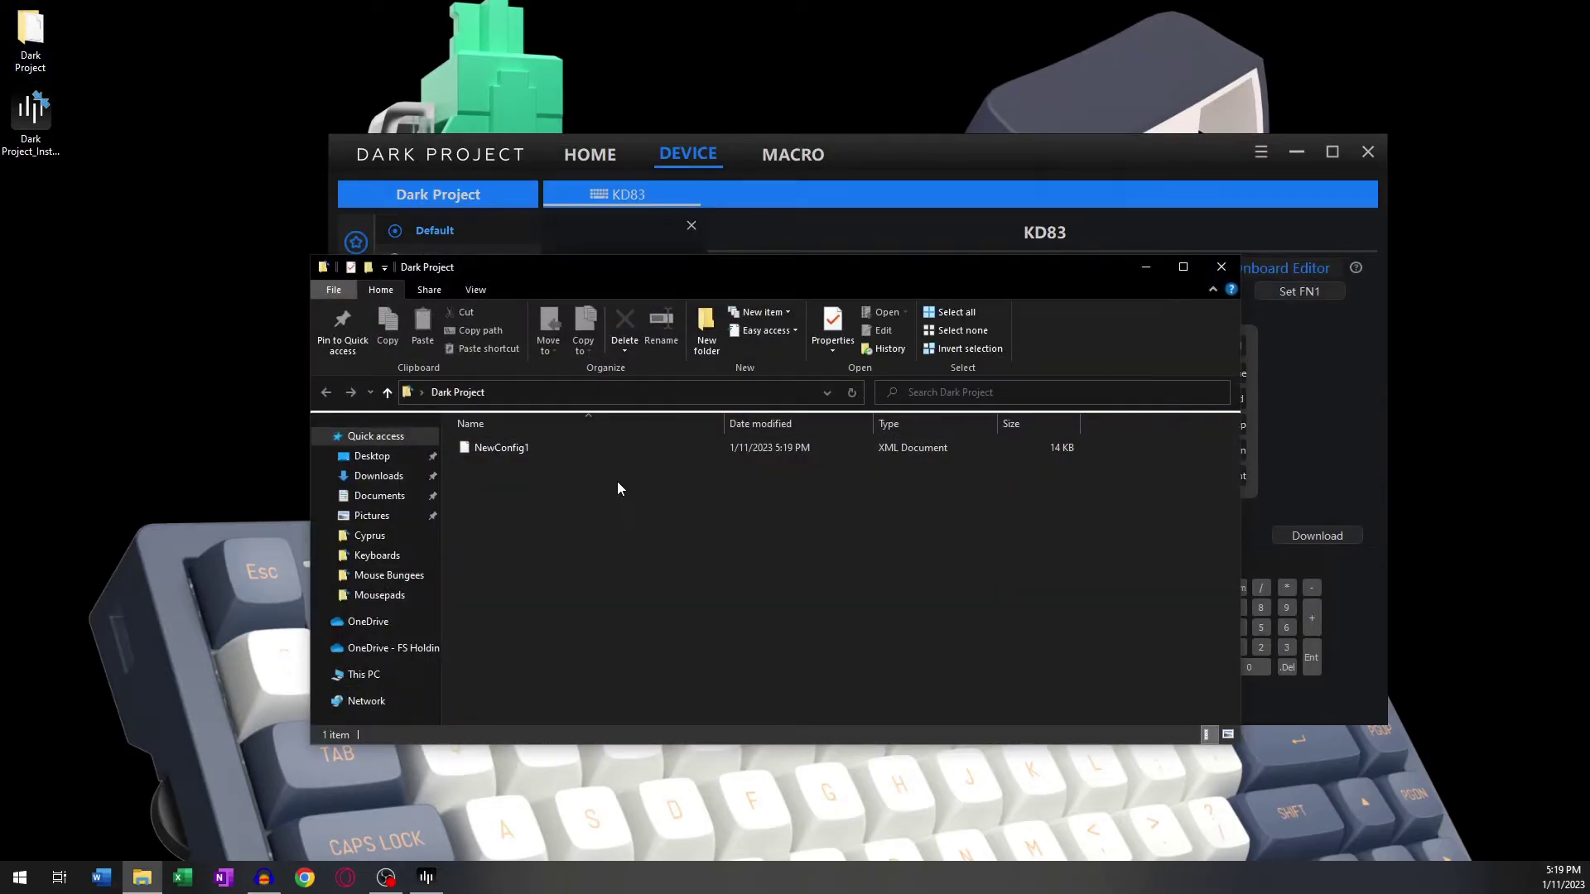
{"action": "left_click", "coordinate": [1221, 266]}
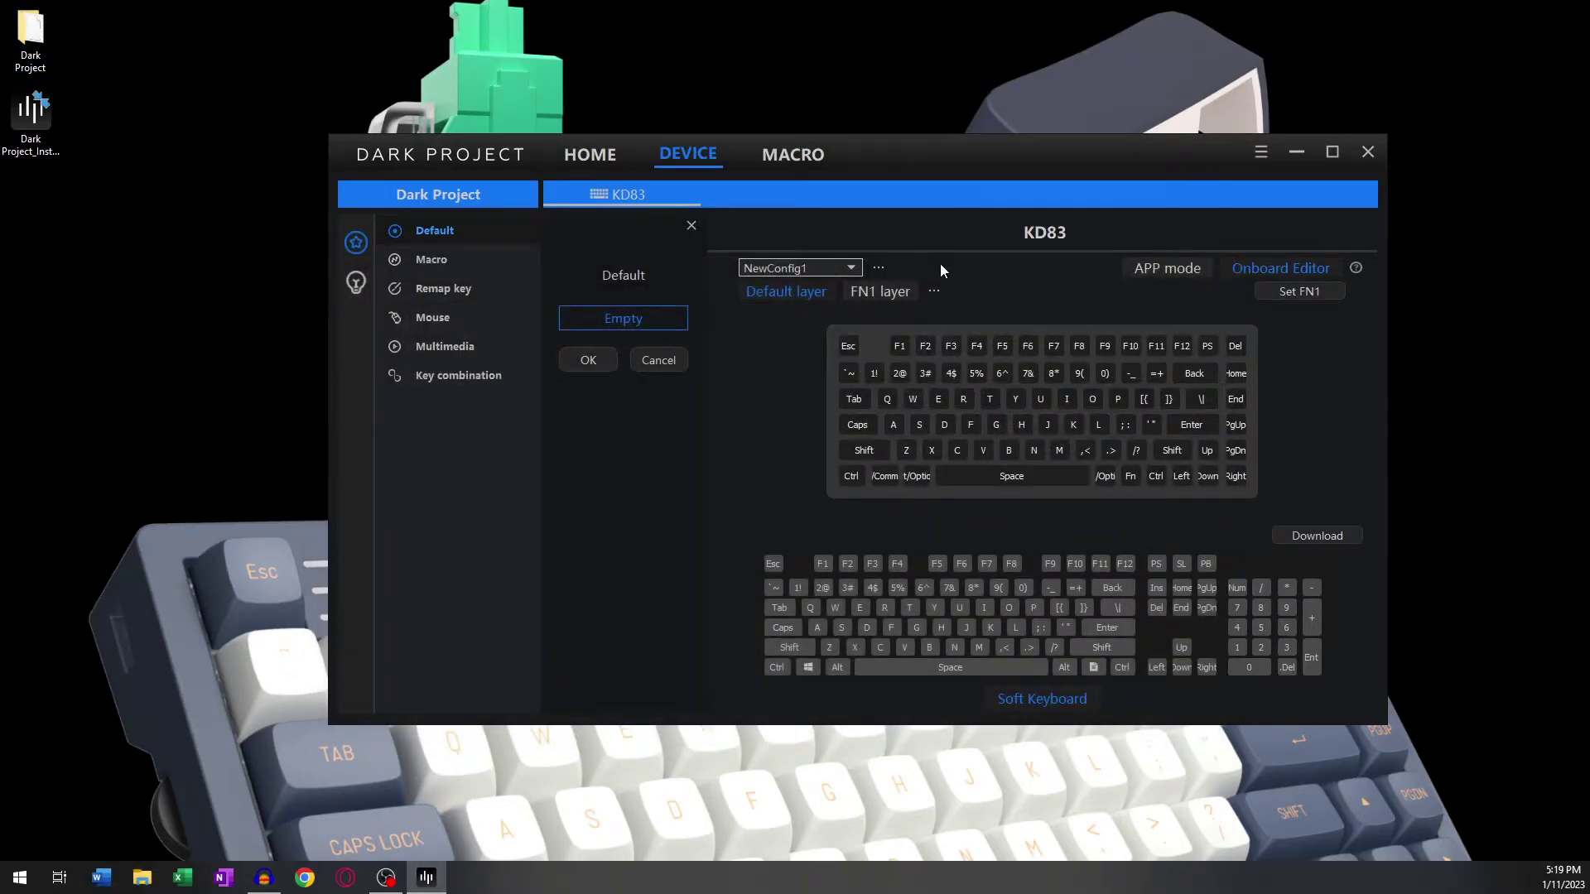
Step: Create a new onboard configuration and view the list of available configurations
{"action": "left_click", "coordinate": [878, 267]}
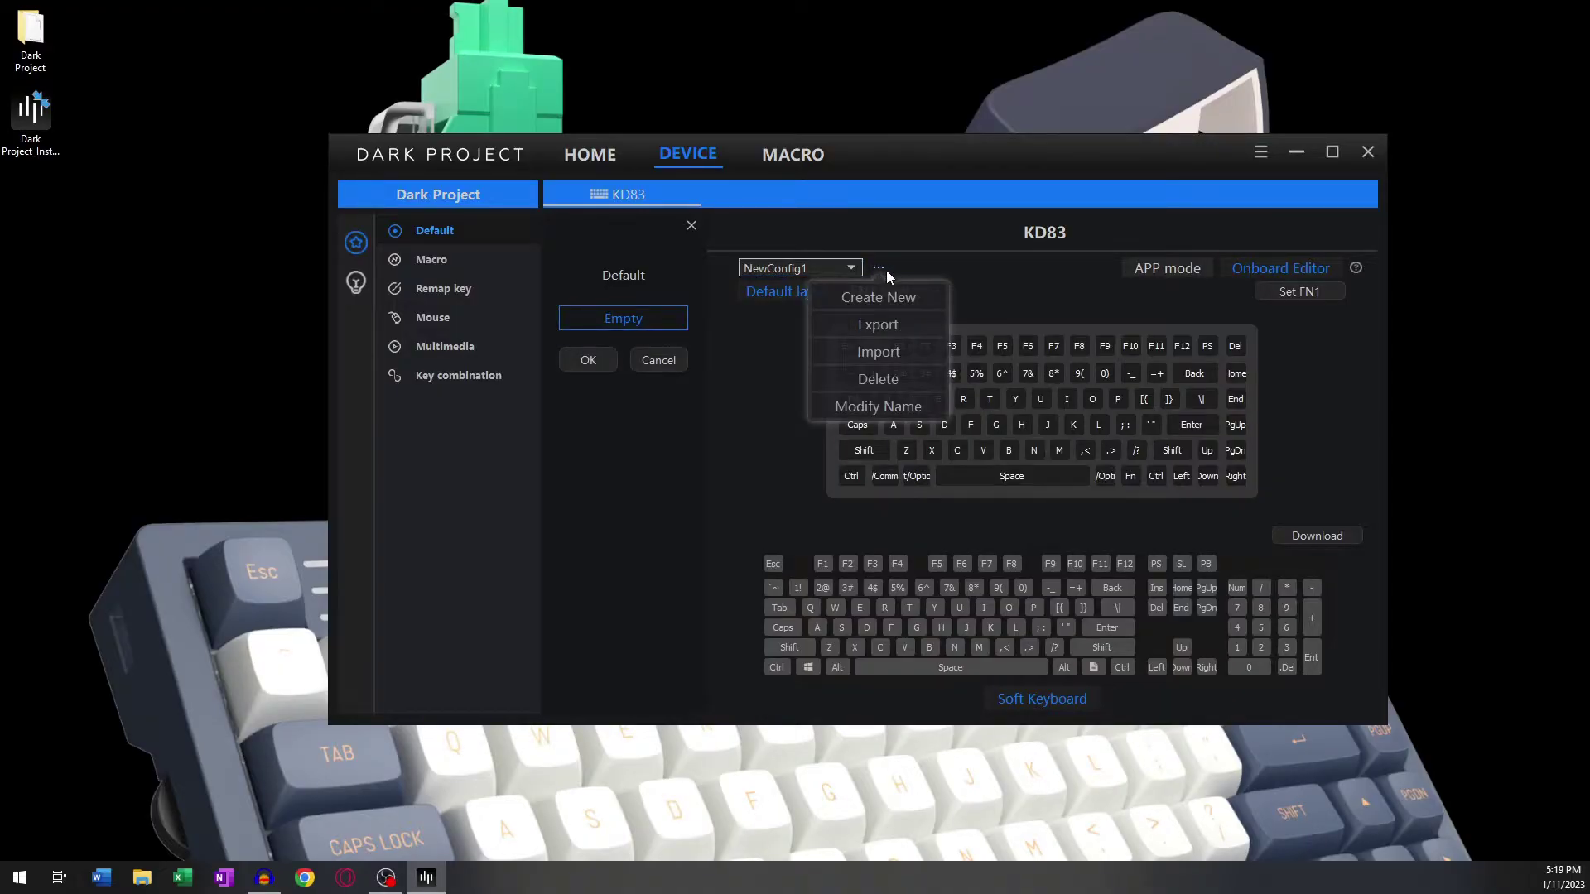
{"action": "left_click", "coordinate": [898, 296]}
{"action": "left_click", "coordinate": [851, 269]}
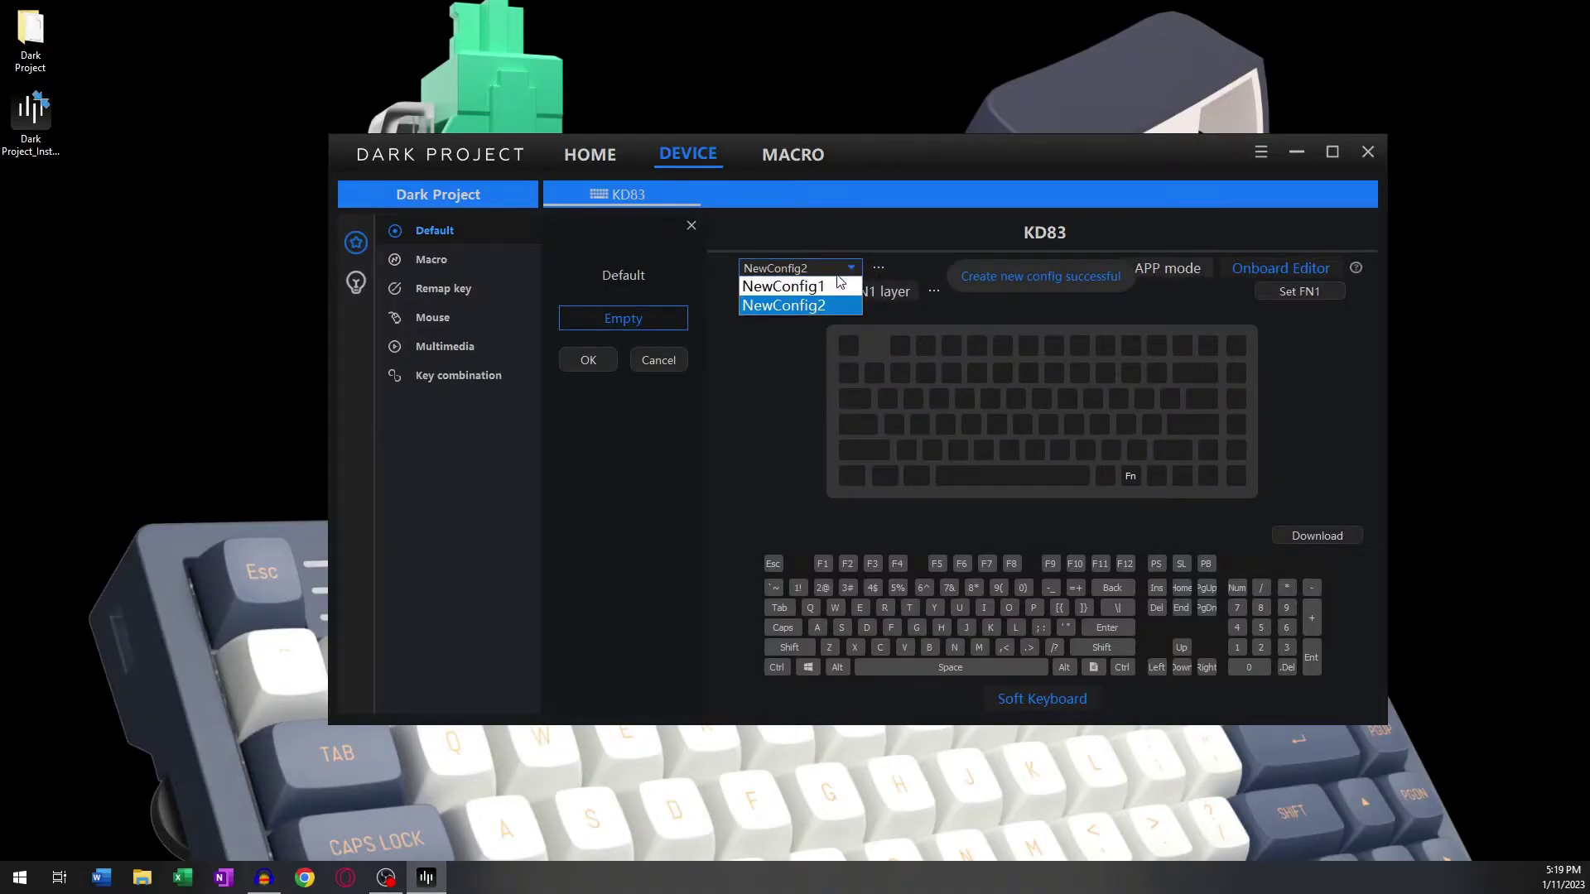
Step: Rename the new onboard configuration as Dark
{"action": "left_click", "coordinate": [885, 269]}
{"action": "left_click", "coordinate": [899, 408]}
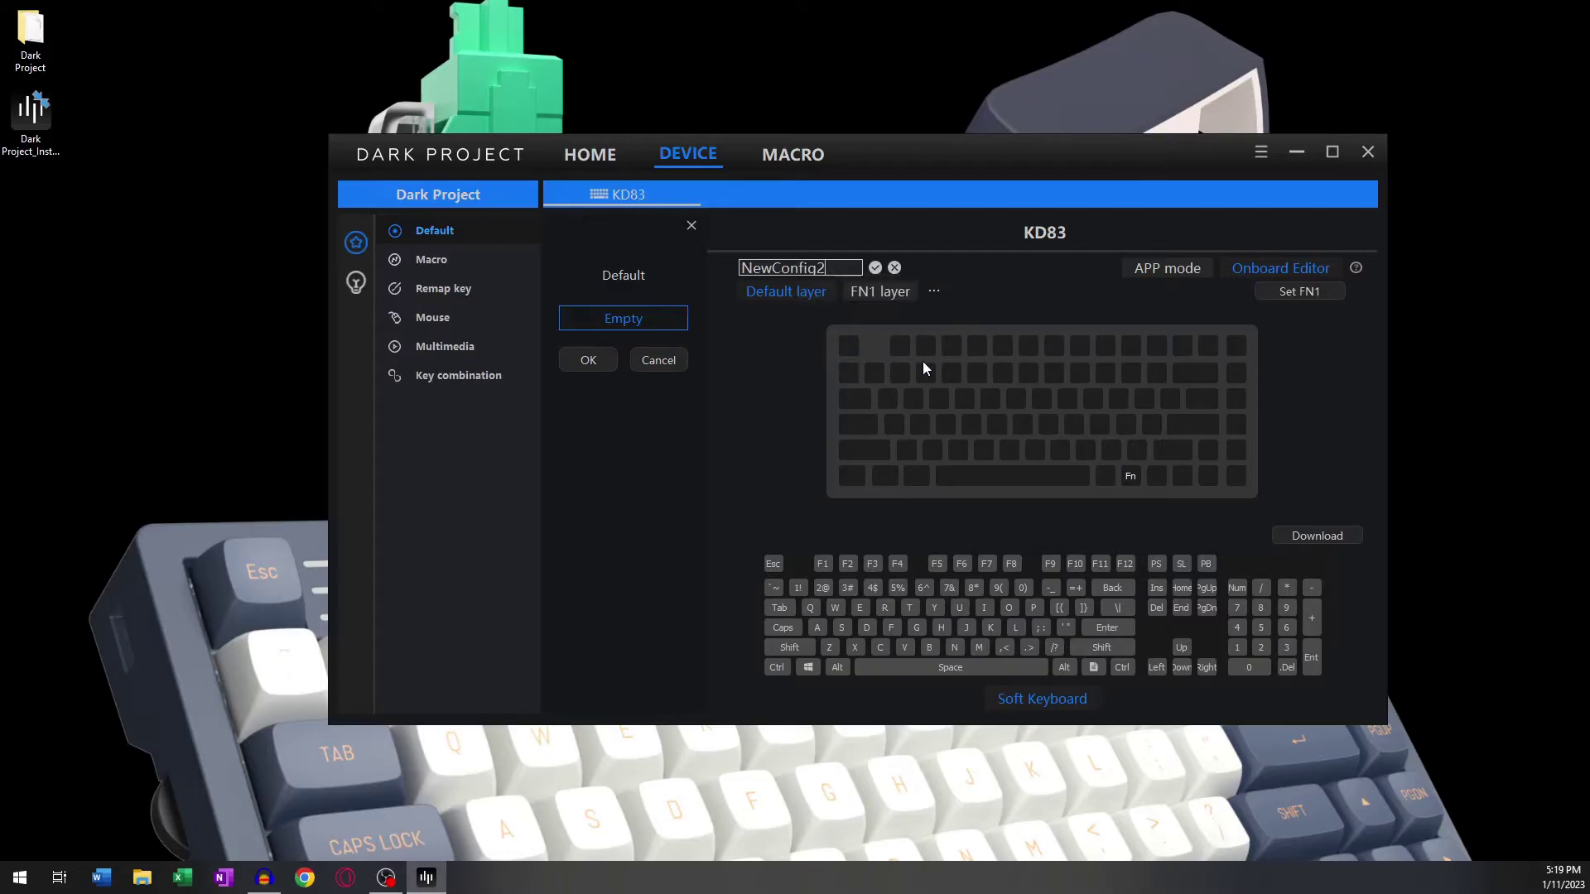
{"action": "key", "text": "BackSpace"}
{"action": "key", "text": "BackSpace"}
{"action": "key", "text": "BackSpace"}
{"action": "key", "text": "BackSpace"}
{"action": "key", "text": "BackSpace"}
{"action": "key", "text": "BackSpace"}
{"action": "key", "text": "BackSpace"}
{"action": "key", "text": "BackSpace"}
{"action": "key", "text": "BackSpace"}
{"action": "key", "text": "BackSpace"}
{"action": "type", "text": "Dark"}
{"action": "left_click", "coordinate": [875, 267]}
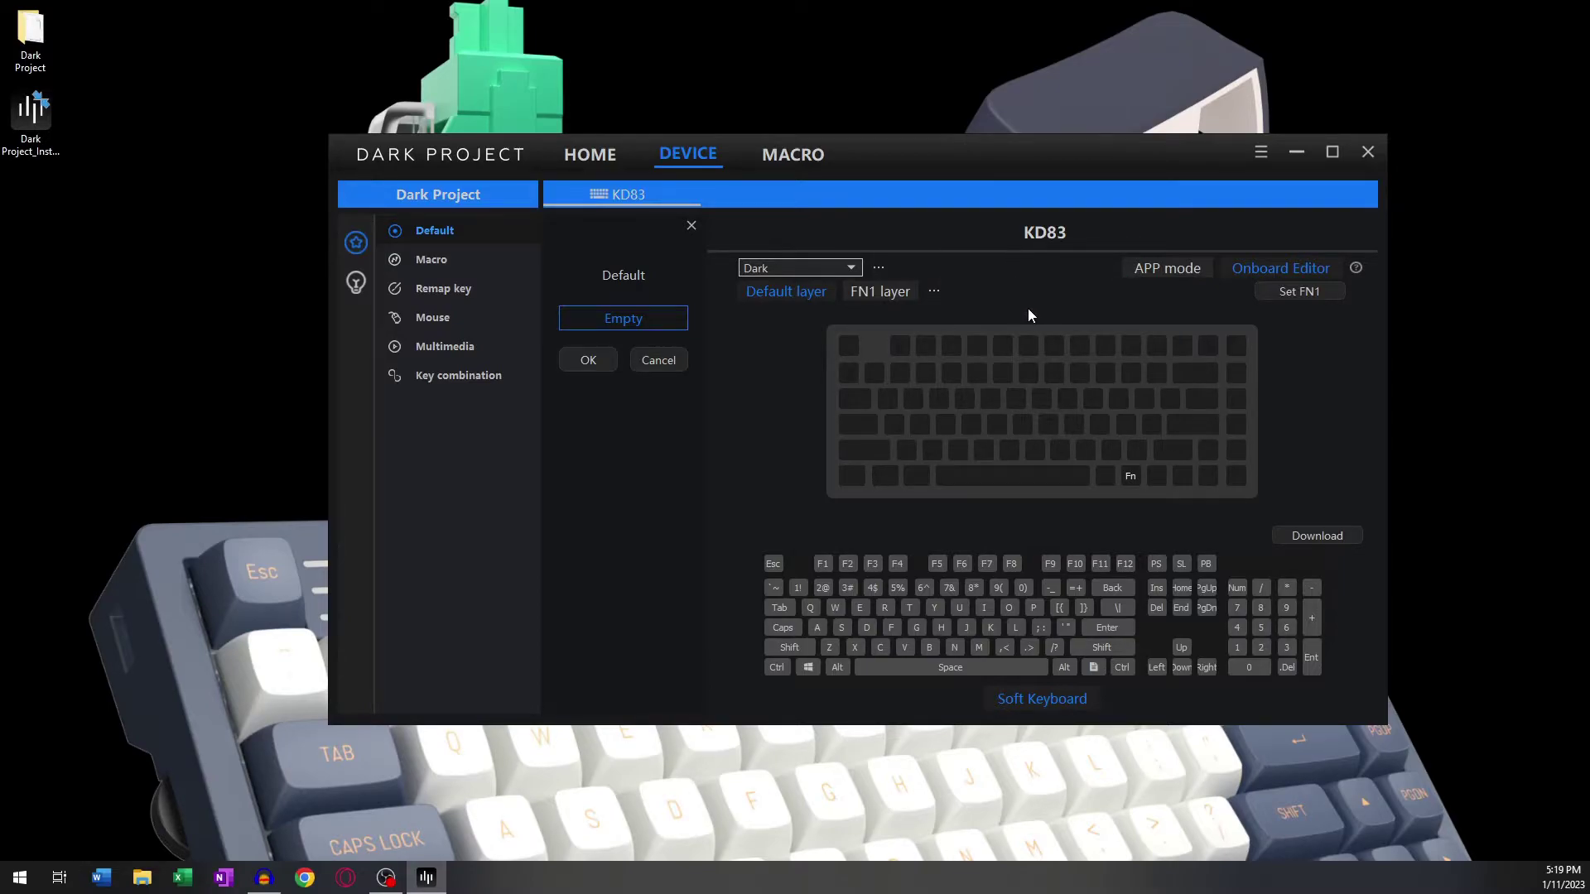
Step: On the Default layer of the Dark configuration, try remapping the F12 position to F12 and empty that key again
{"action": "left_click", "coordinate": [884, 289]}
{"action": "left_click", "coordinate": [808, 291]}
{"action": "mouse_move", "coordinate": [1195, 373]}
{"action": "mouse_move", "coordinate": [1187, 342]}
{"action": "left_click", "coordinate": [490, 289]}
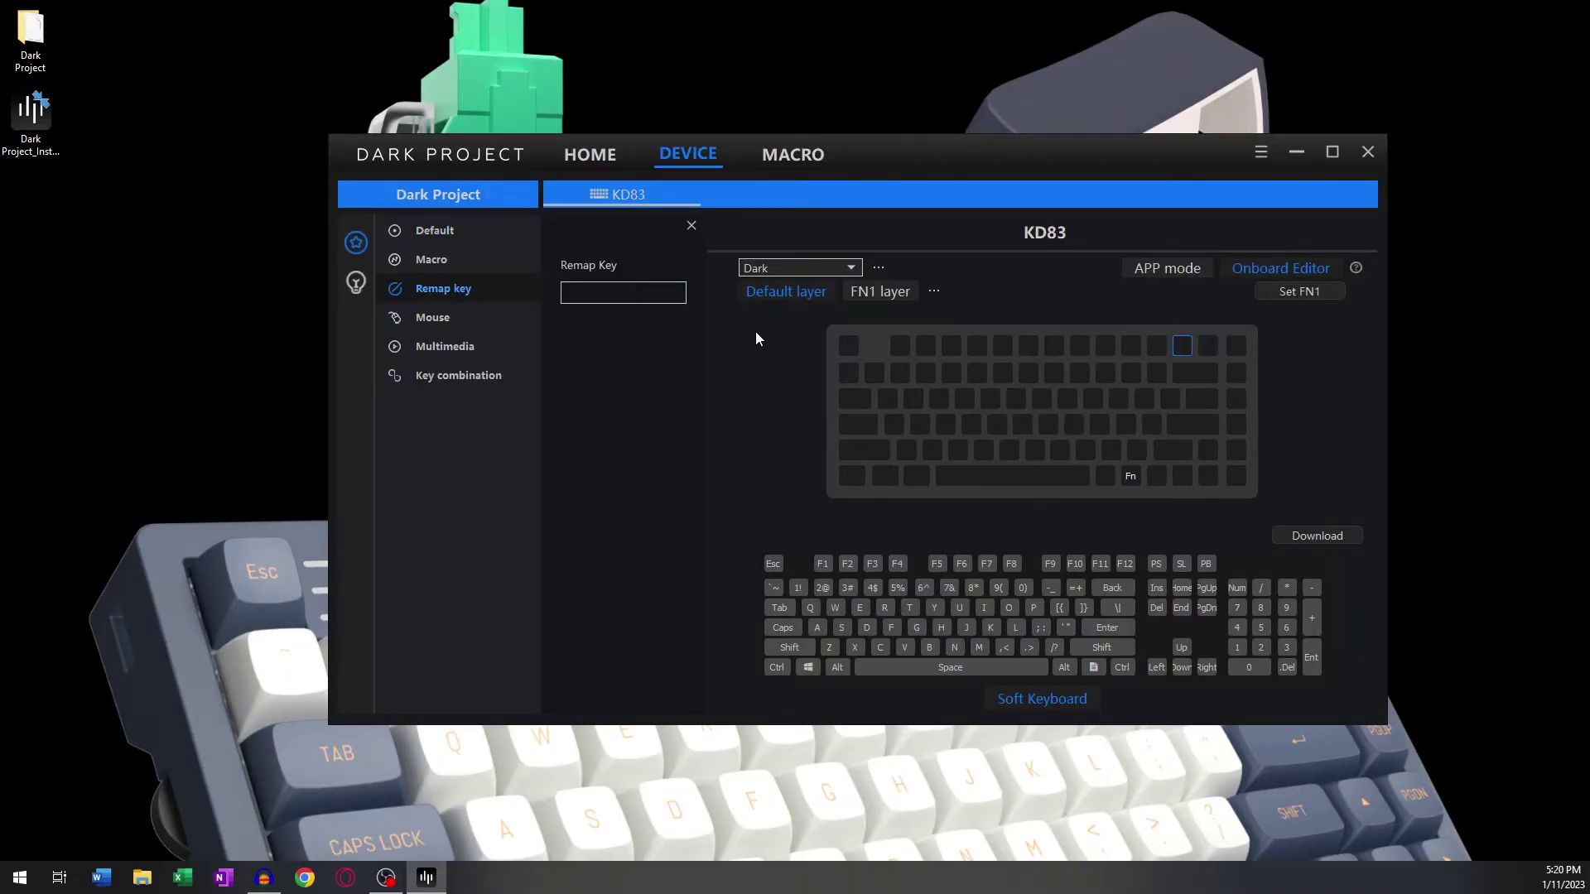
{"action": "key", "text": "q"}
{"action": "left_click", "coordinate": [1127, 563]}
{"action": "right_click", "coordinate": [1181, 346]}
{"action": "left_click", "coordinate": [1223, 355]}
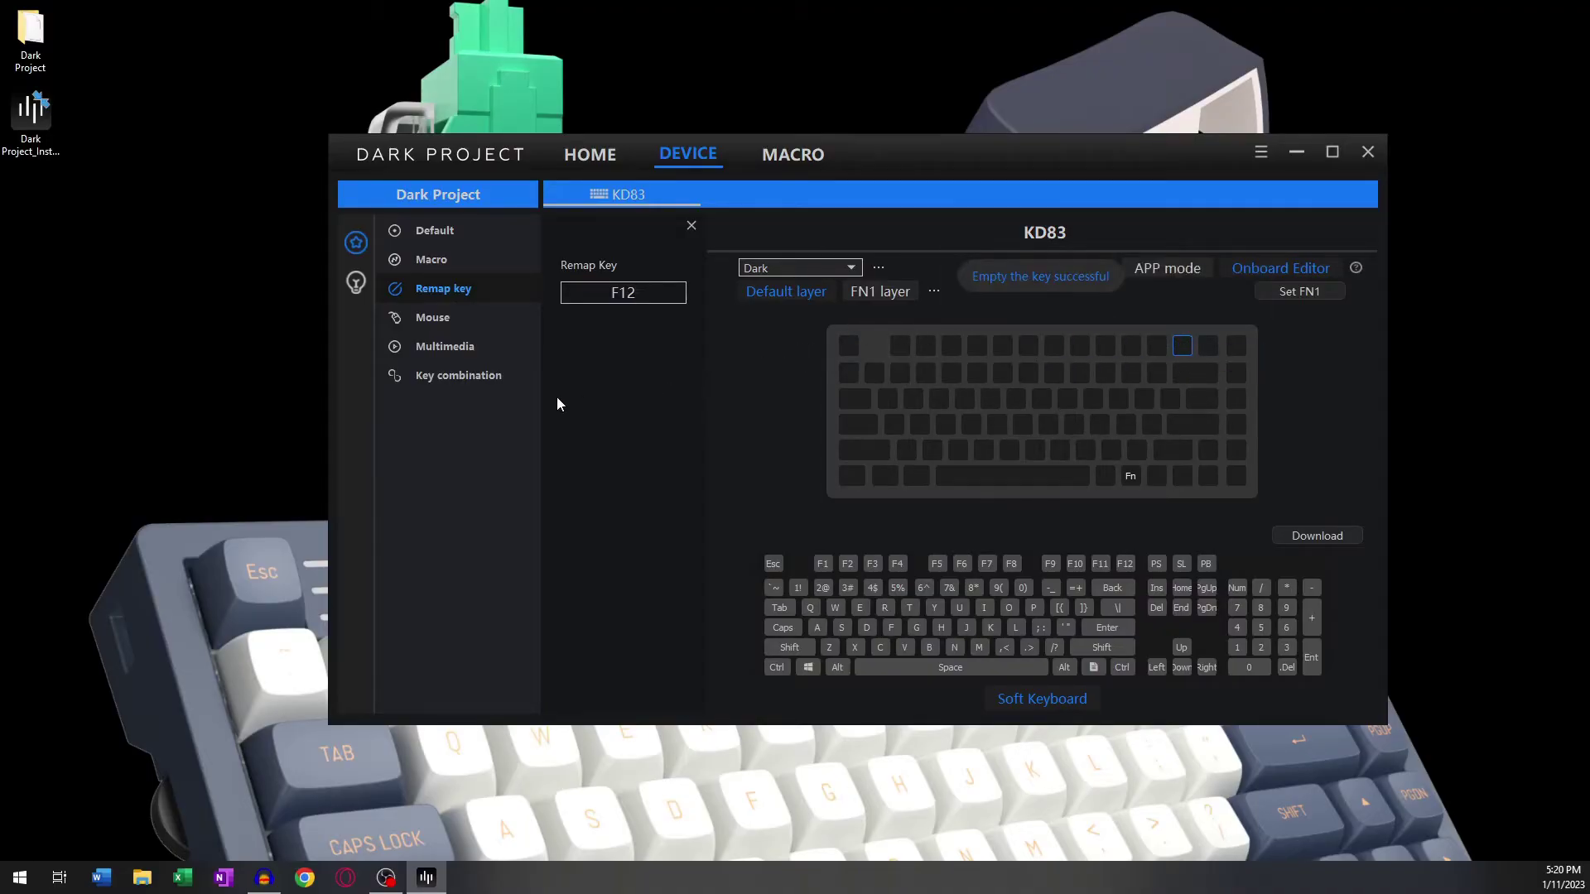
Step: View the Multimedia functions available for the F12 position and close the key assignment options
{"action": "left_click", "coordinate": [476, 348]}
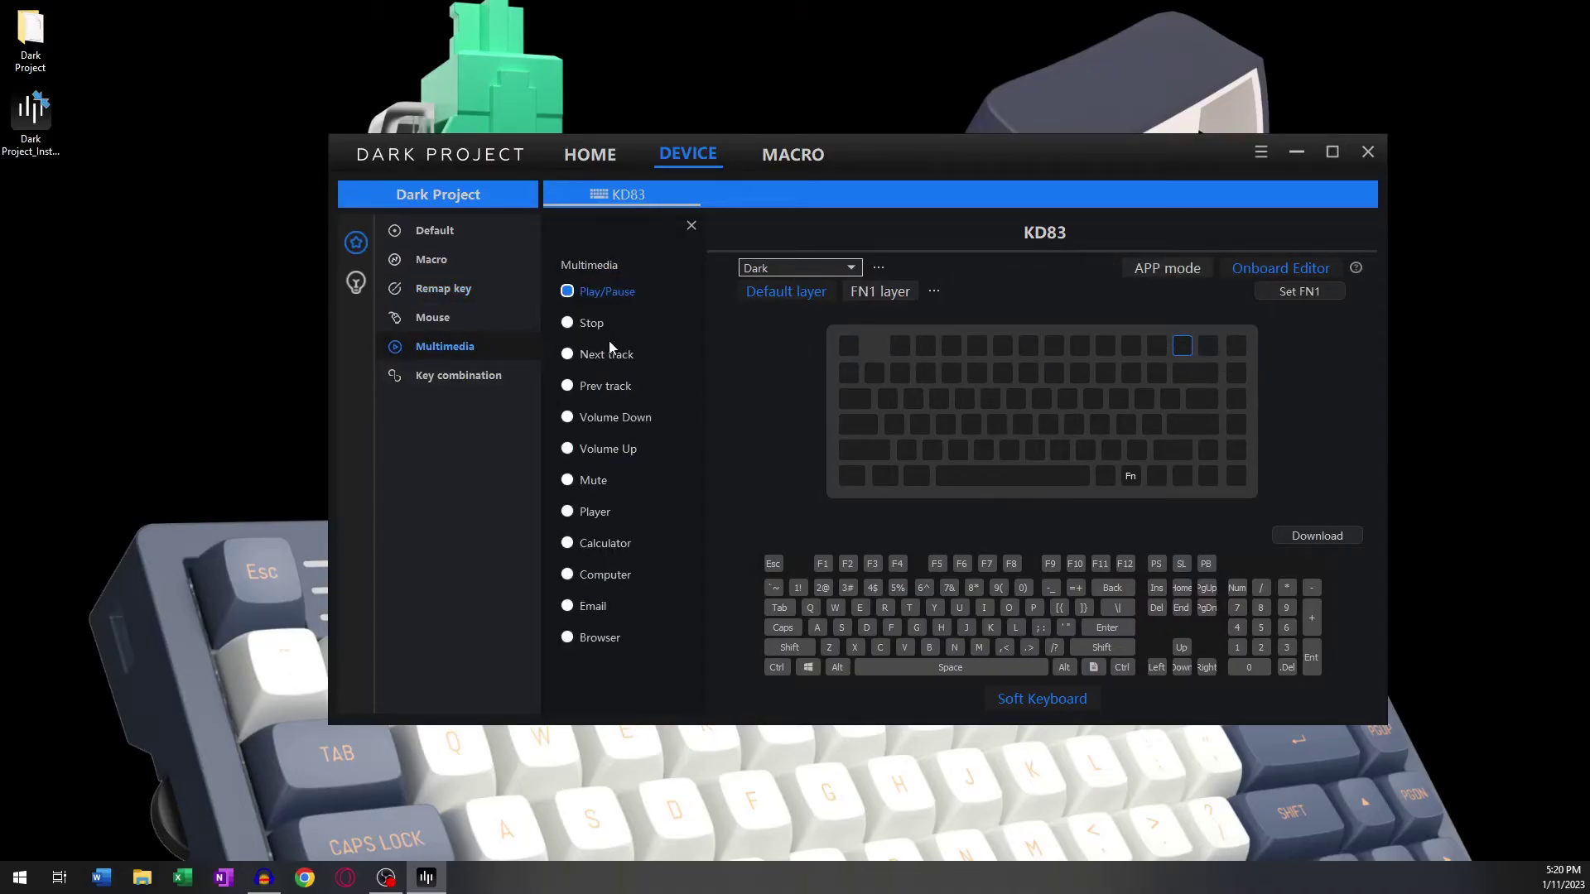
{"action": "right_click", "coordinate": [1181, 346]}
{"action": "left_click", "coordinate": [1174, 441]}
{"action": "left_click", "coordinate": [692, 226]}
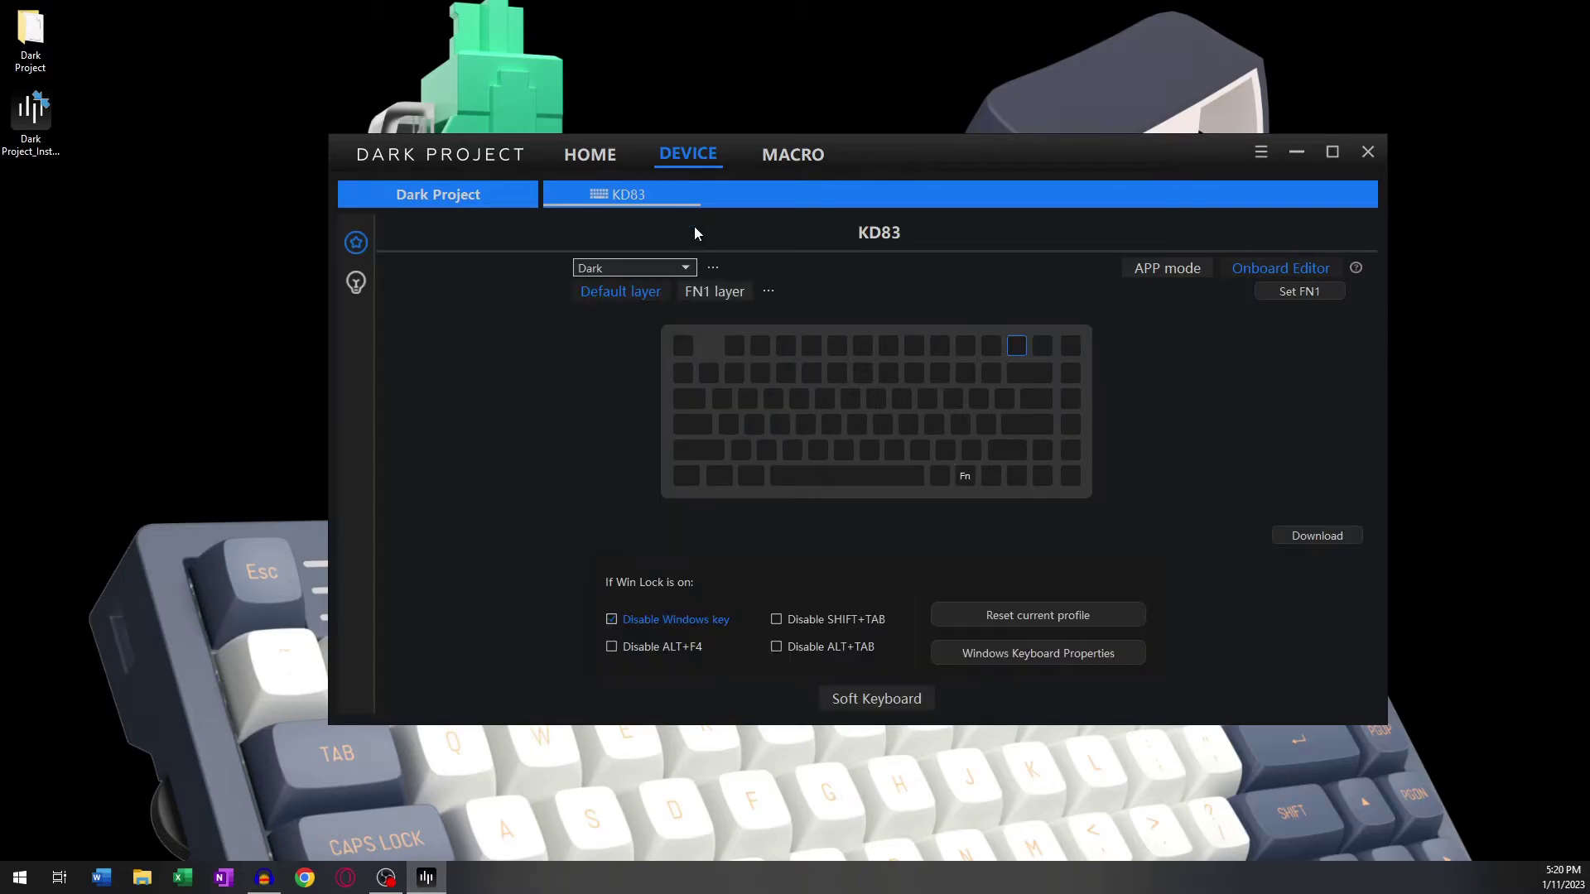
Step: On the FN1 layer, set the right Ctrl key as FN1 and try assigning Volume Up to it
{"action": "left_click", "coordinate": [723, 295]}
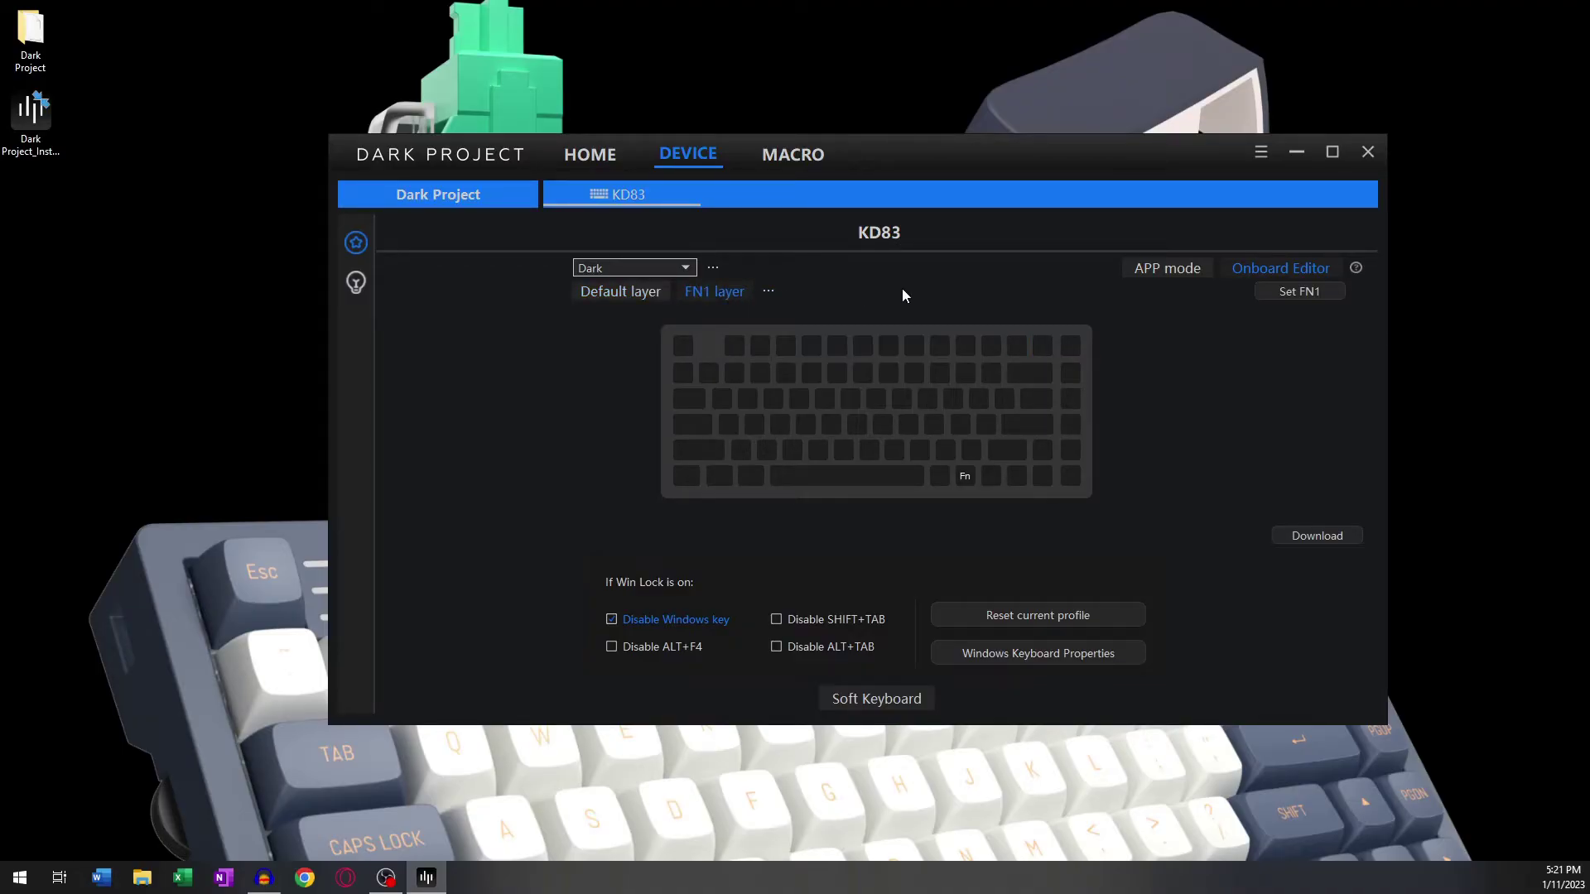
{"action": "left_click", "coordinate": [362, 246]}
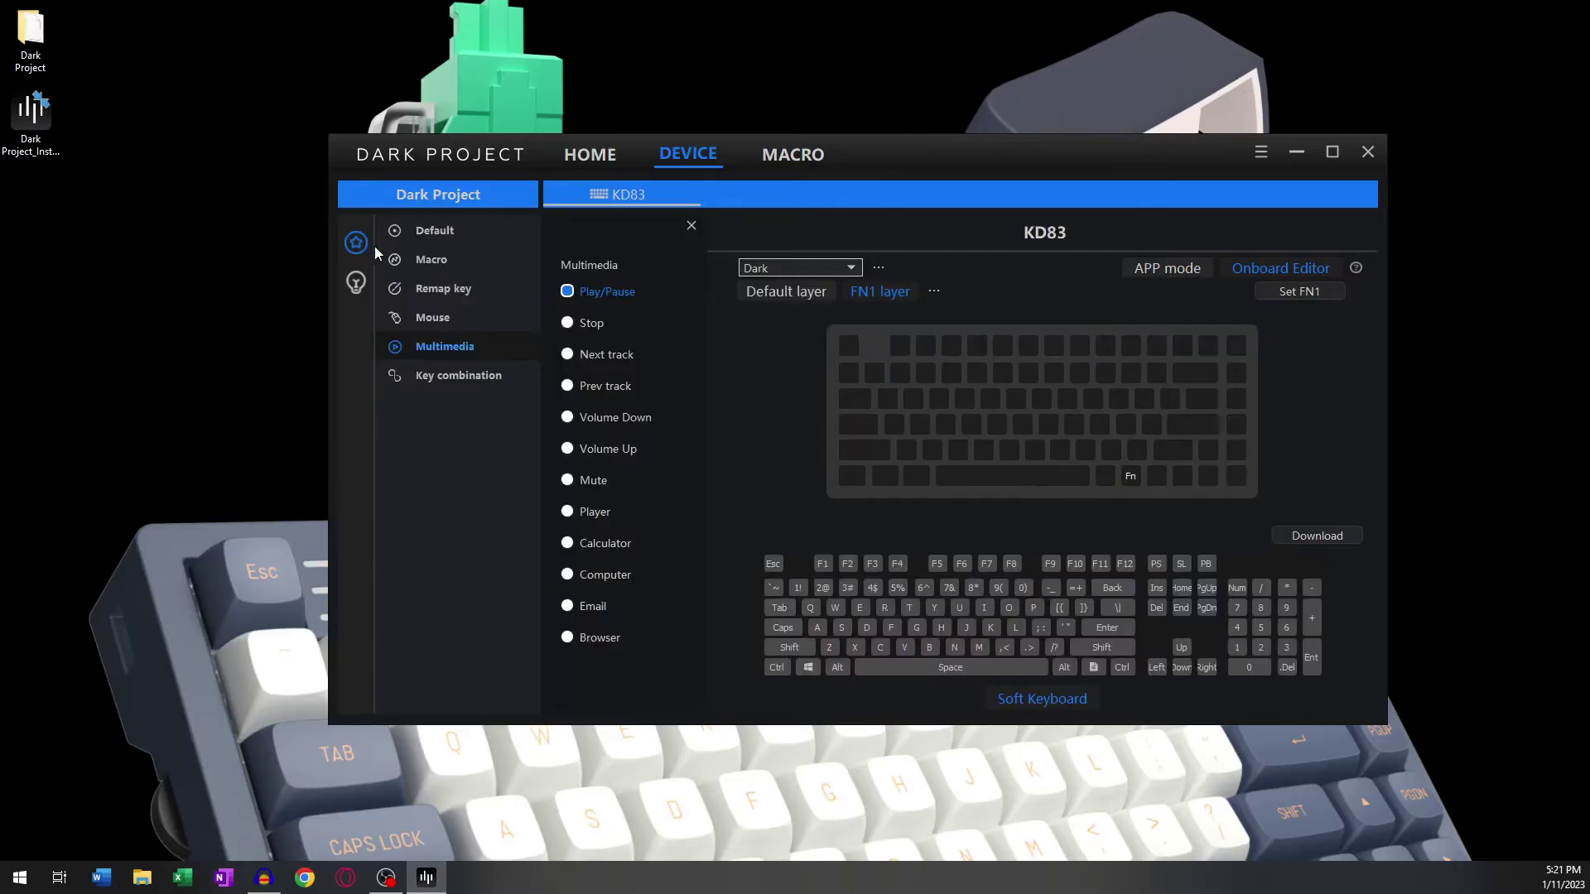
{"action": "left_click", "coordinate": [644, 291]}
{"action": "left_click", "coordinate": [1159, 476]}
{"action": "left_click", "coordinate": [1312, 292]}
{"action": "left_click", "coordinate": [603, 451]}
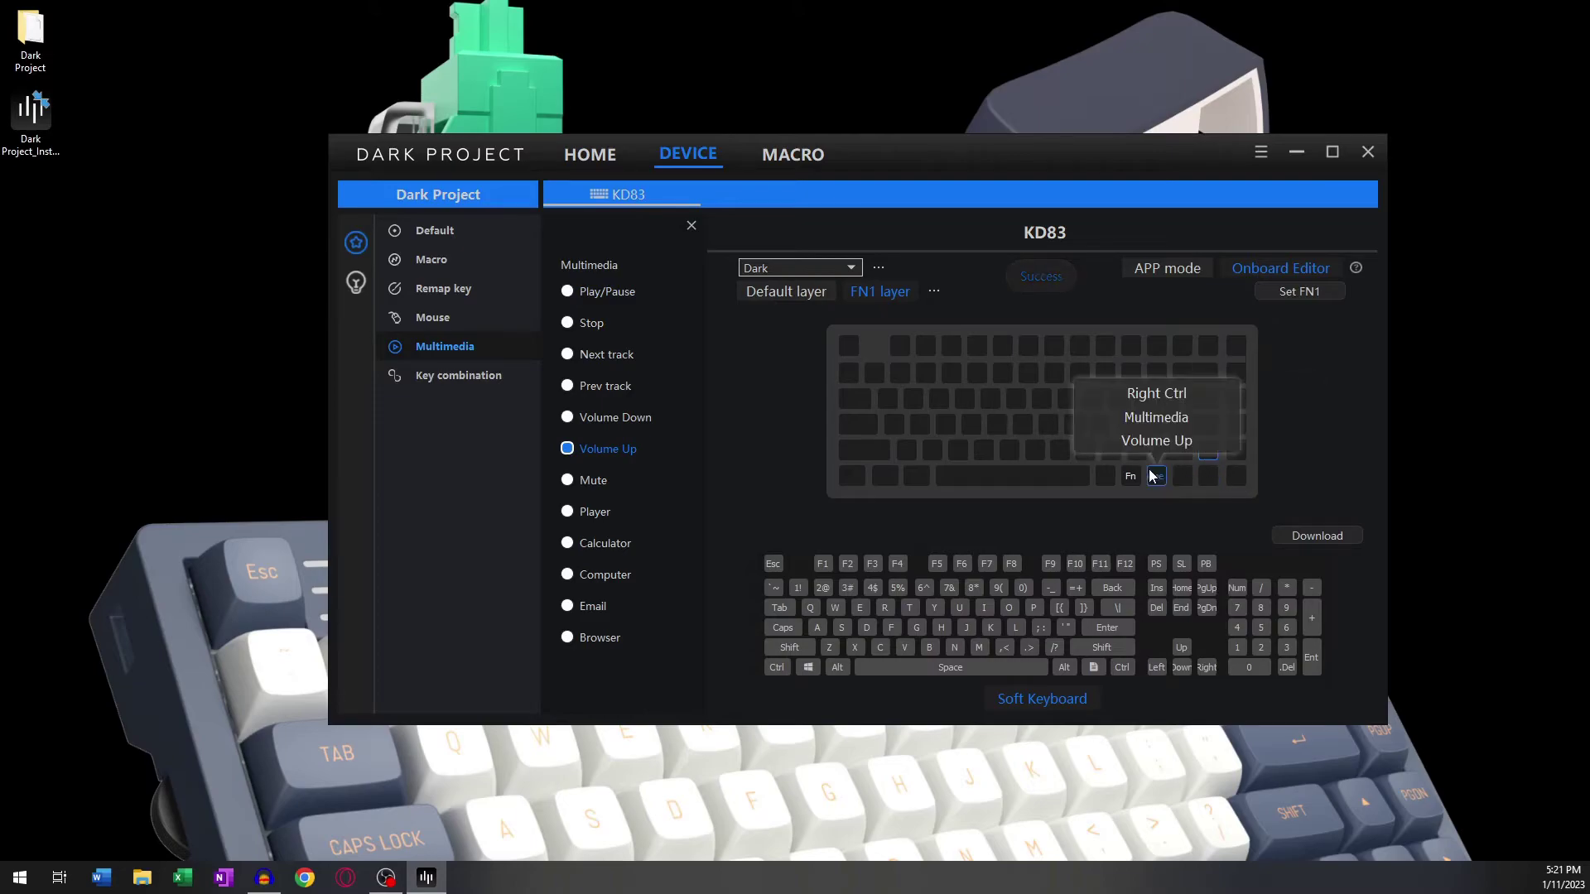
Step: Assign Volume Down to the Down arrow key and Volume Up to the Up arrow key on the FN1 layer
{"action": "left_click", "coordinate": [1209, 474]}
{"action": "left_click", "coordinate": [612, 418]}
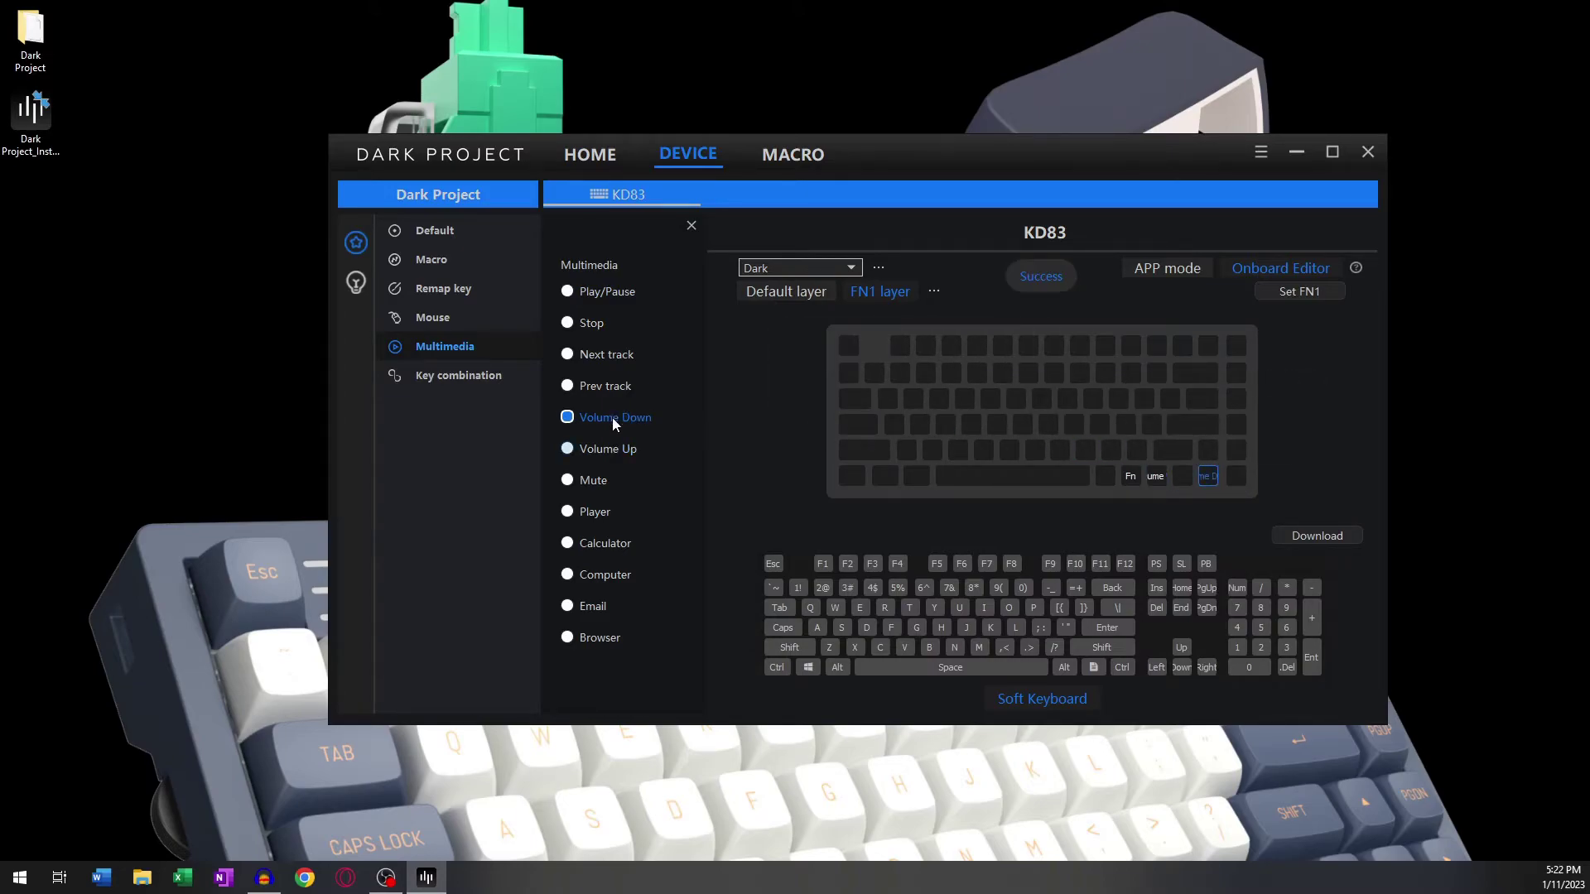
{"action": "left_click", "coordinate": [1214, 454]}
{"action": "left_click", "coordinate": [612, 448]}
Step: Set the right Ctrl key as FN1 again, download the configuration to the keyboard and close the key assignment options
{"action": "left_click", "coordinate": [1159, 480]}
{"action": "left_click", "coordinate": [1314, 293]}
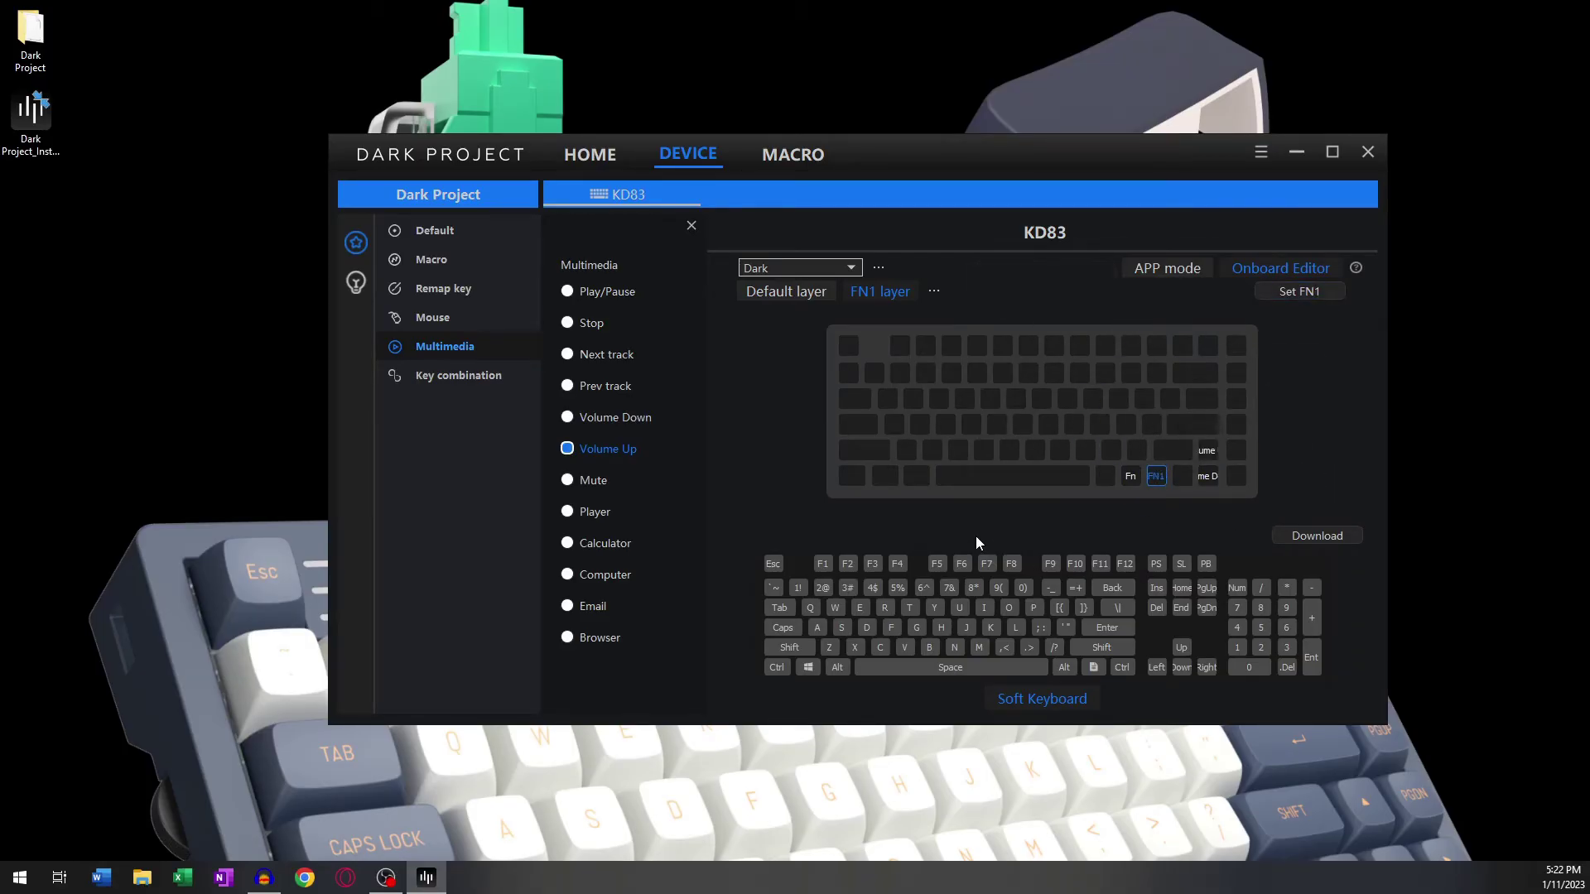
{"action": "left_click", "coordinate": [1299, 536]}
{"action": "left_click", "coordinate": [690, 224]}
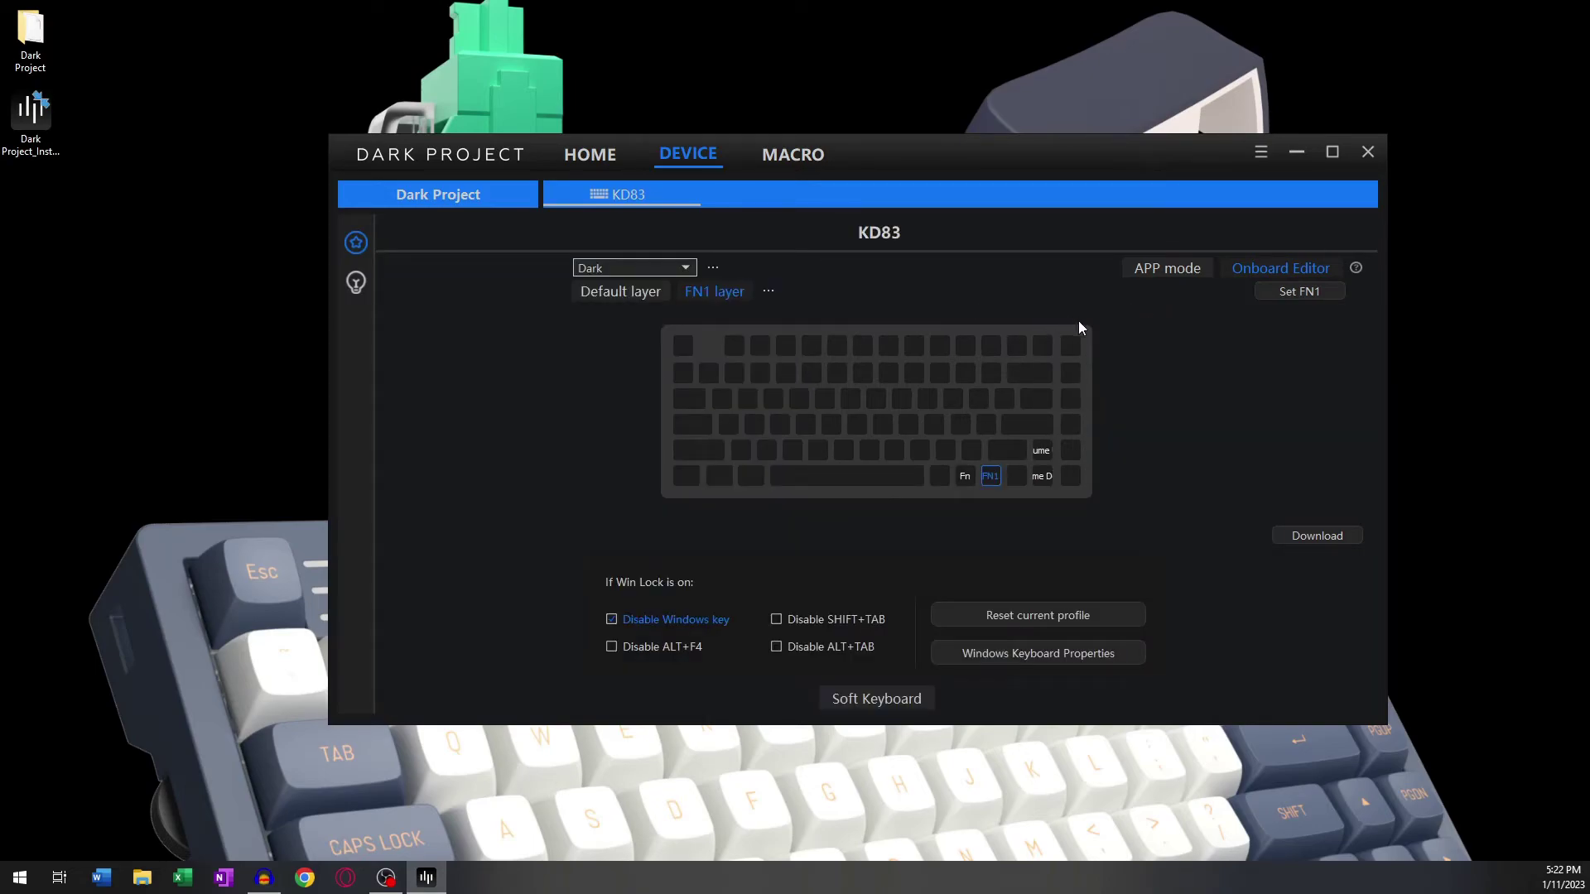
Step: Return to APP mode and add a new macro, viewing the macro import dialog without importing a file
{"action": "left_click", "coordinate": [1169, 271]}
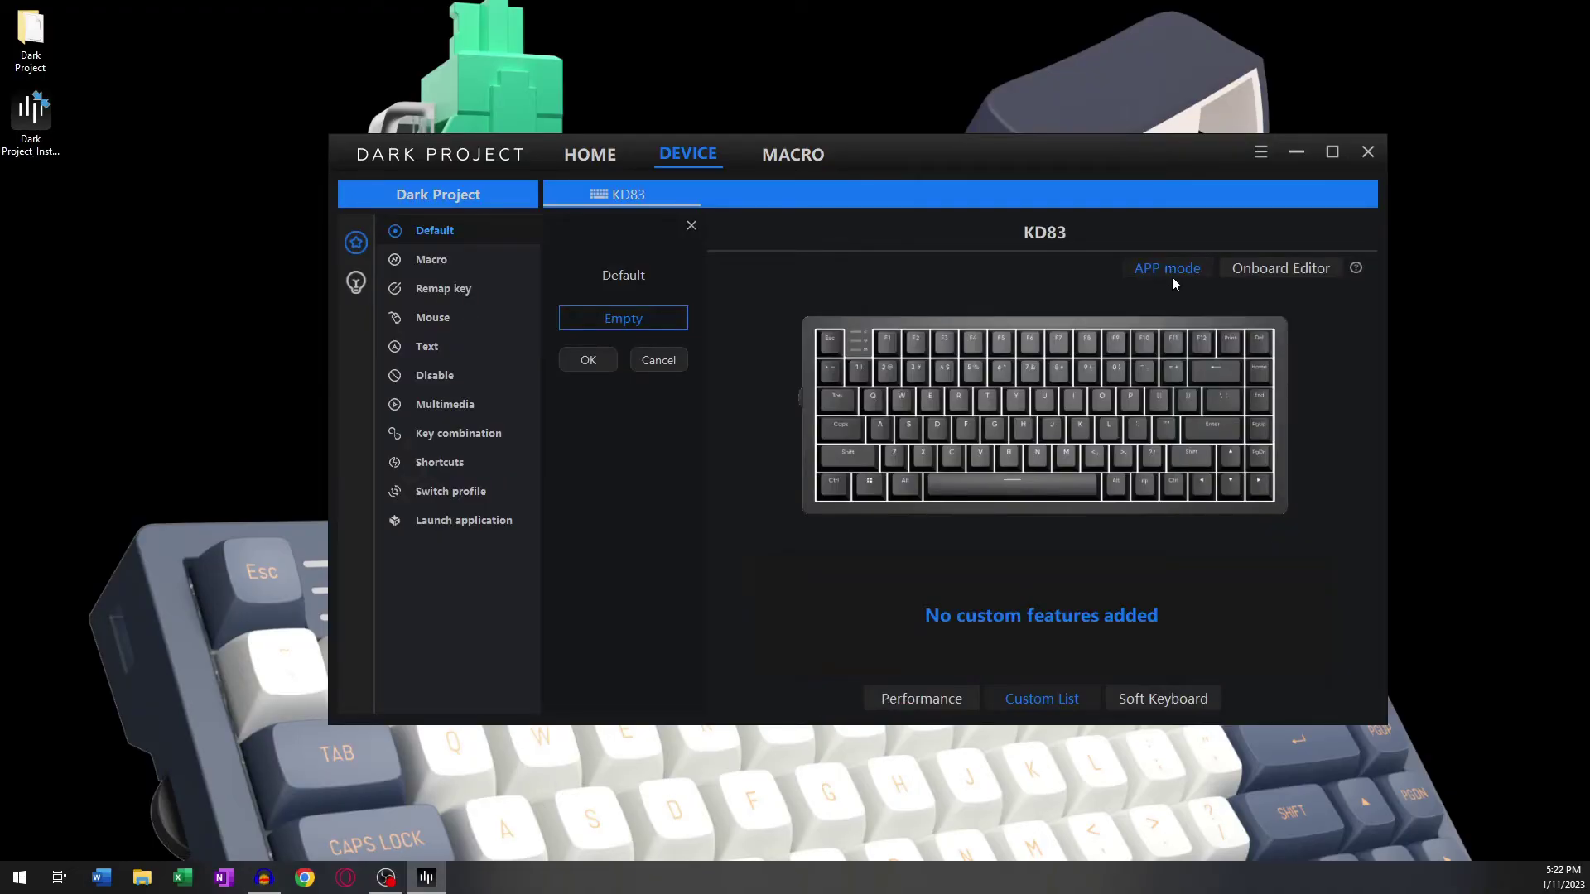
{"action": "left_click", "coordinate": [805, 160]}
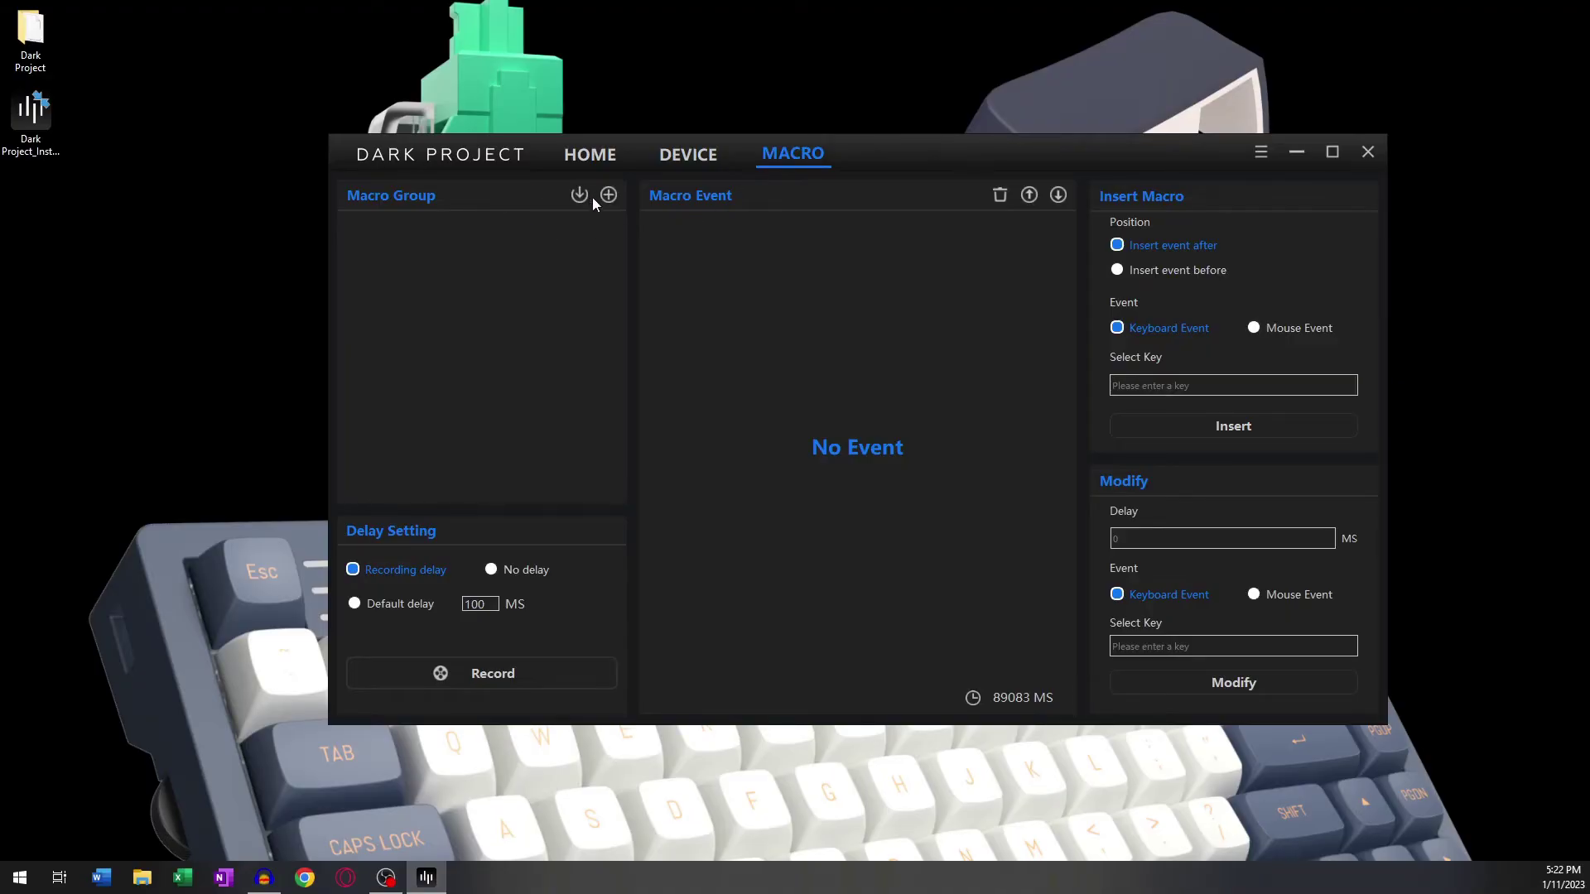
{"action": "left_click", "coordinate": [613, 199]}
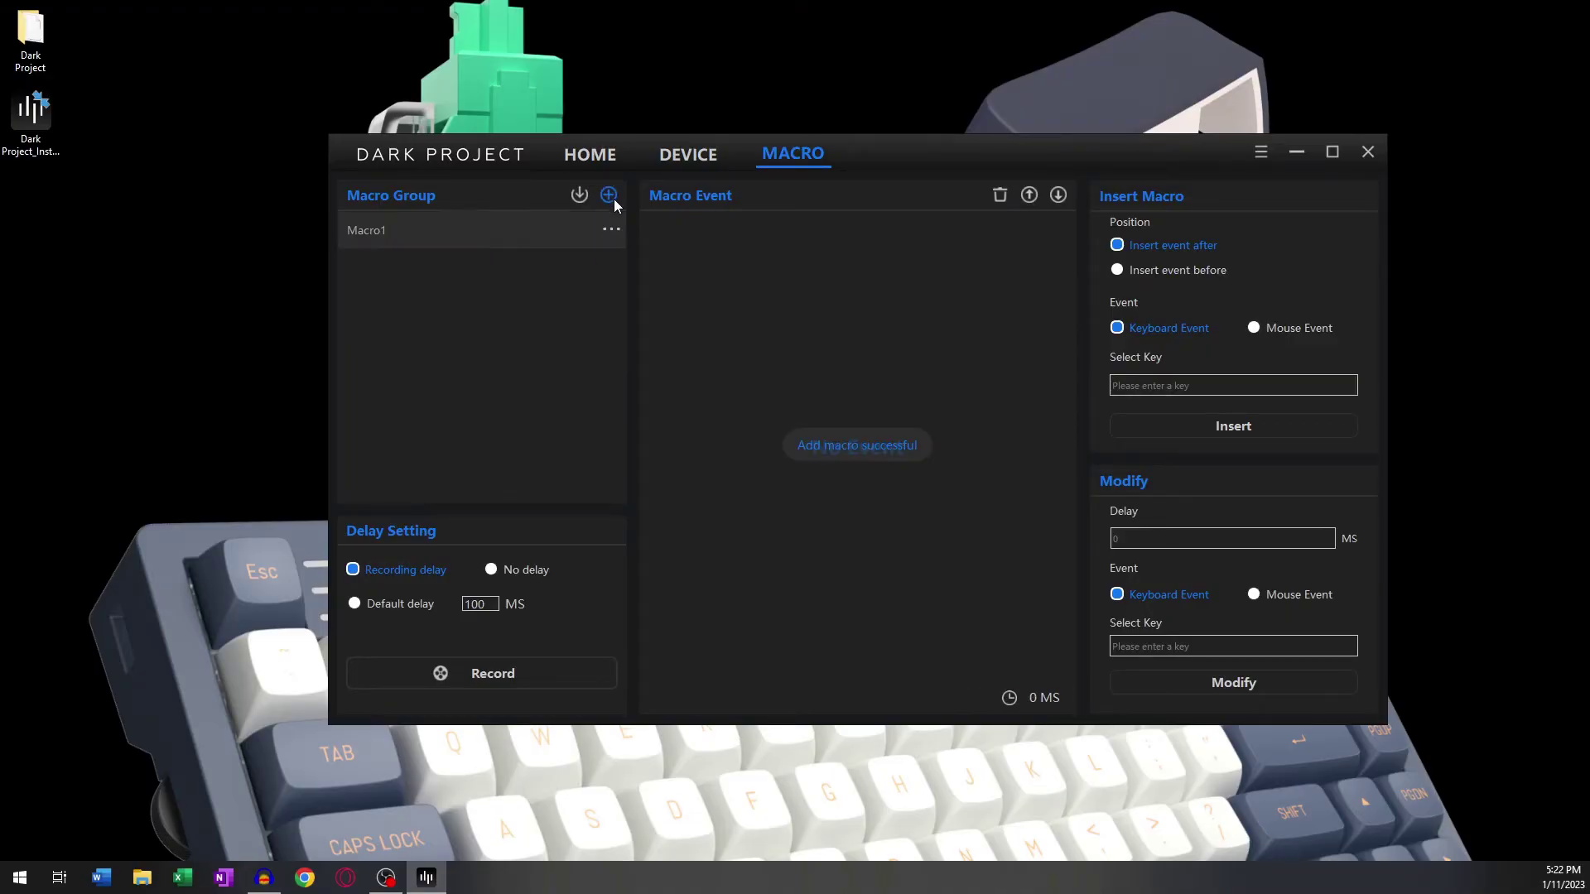
{"action": "left_click", "coordinate": [577, 195]}
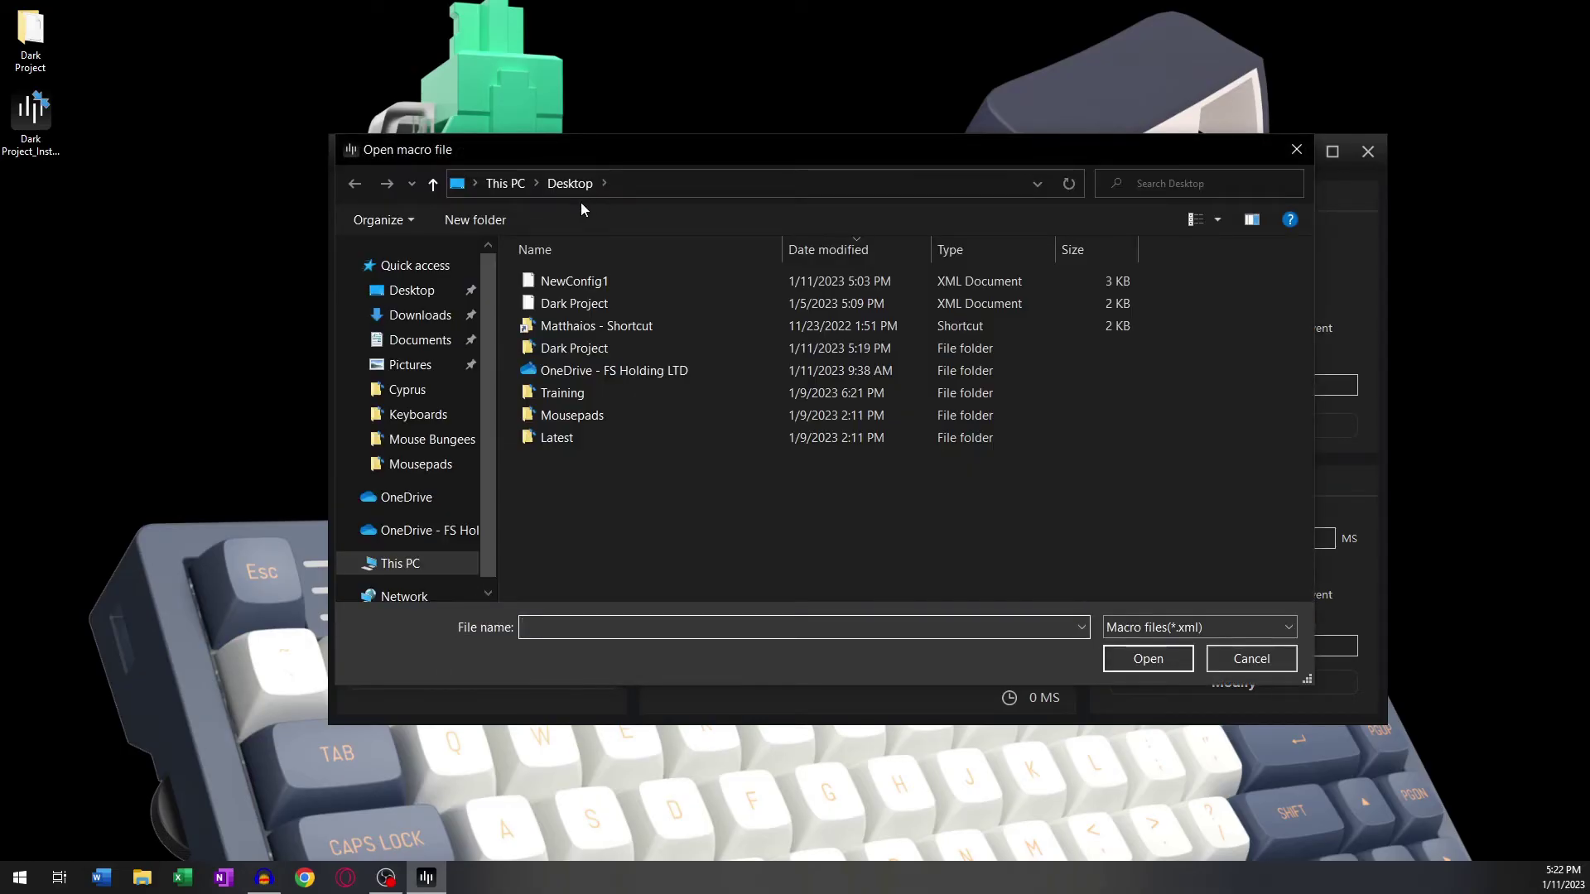
{"action": "key", "text": "Escape"}
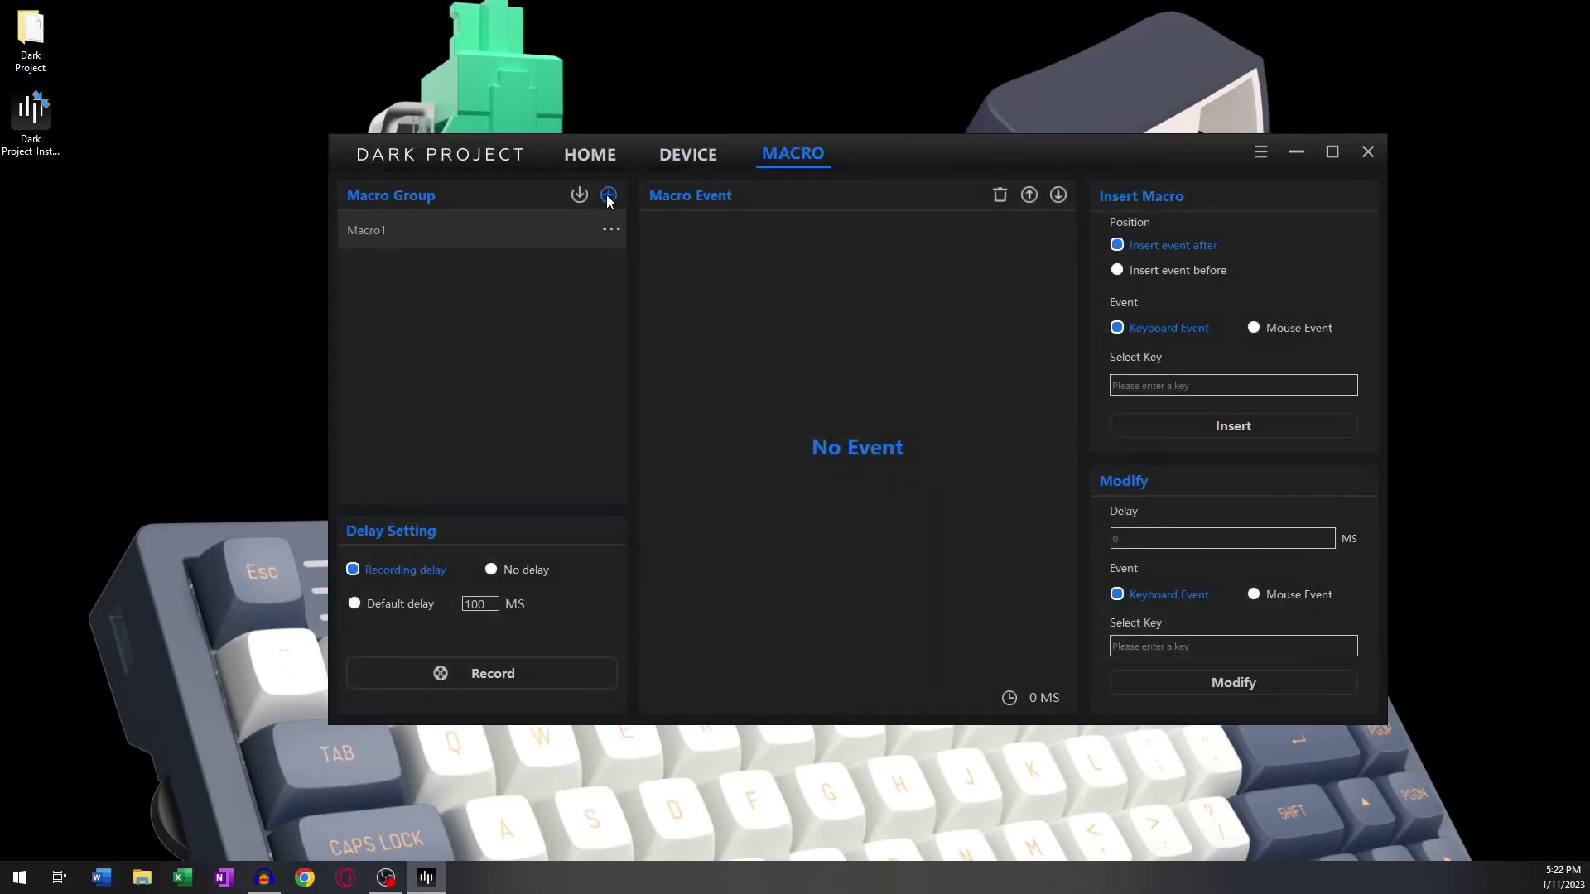
Step: Rename the new macro as Taco and view its remaining management options
{"action": "left_click", "coordinate": [611, 230]}
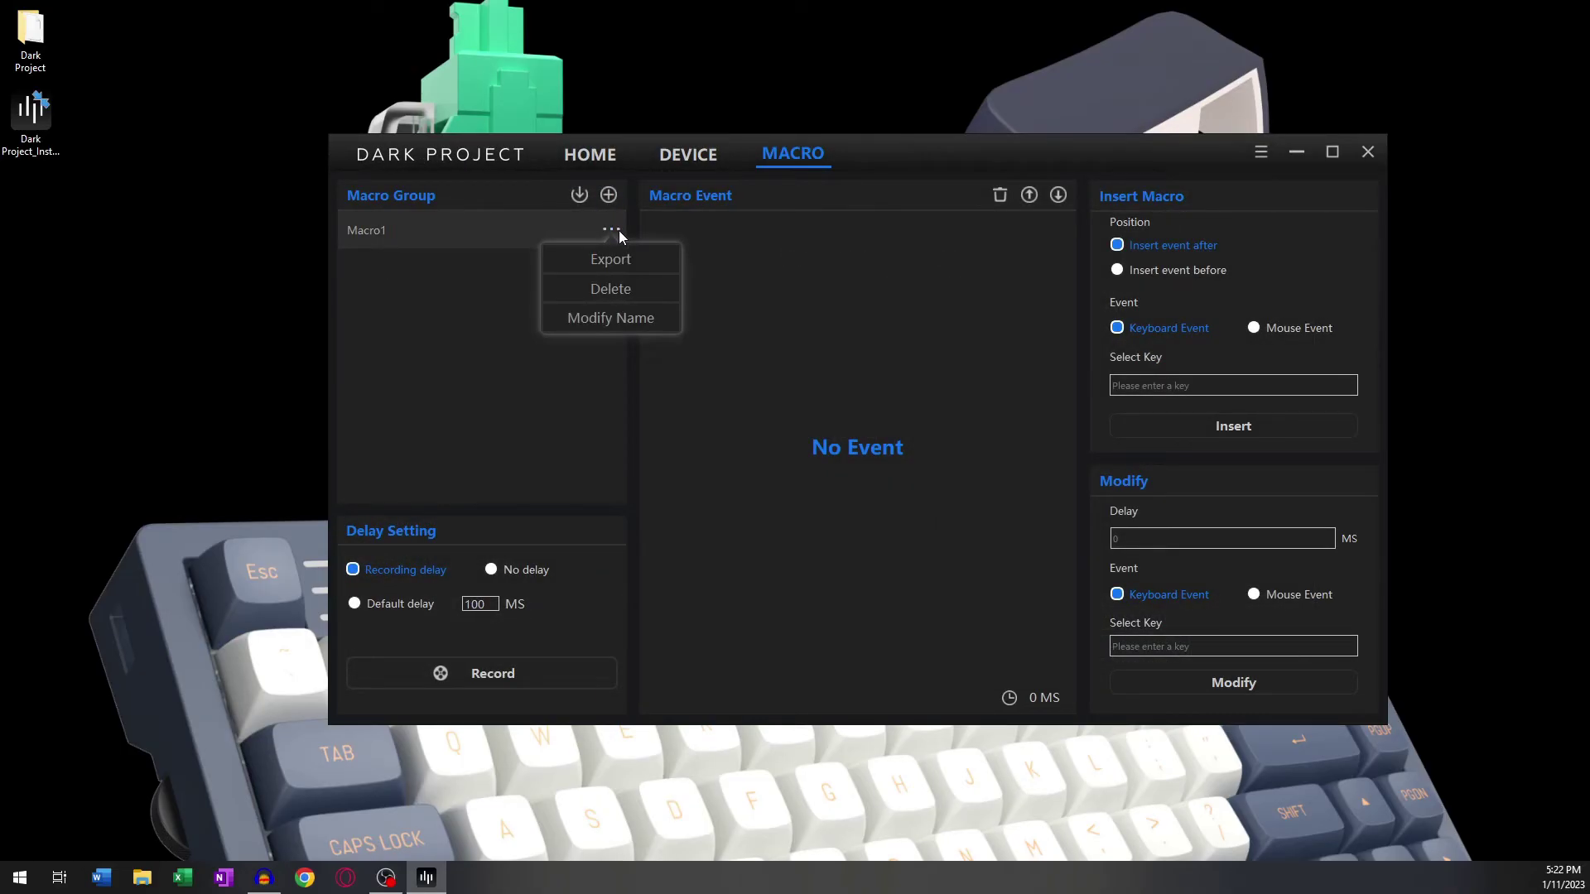
{"action": "left_click", "coordinate": [630, 318]}
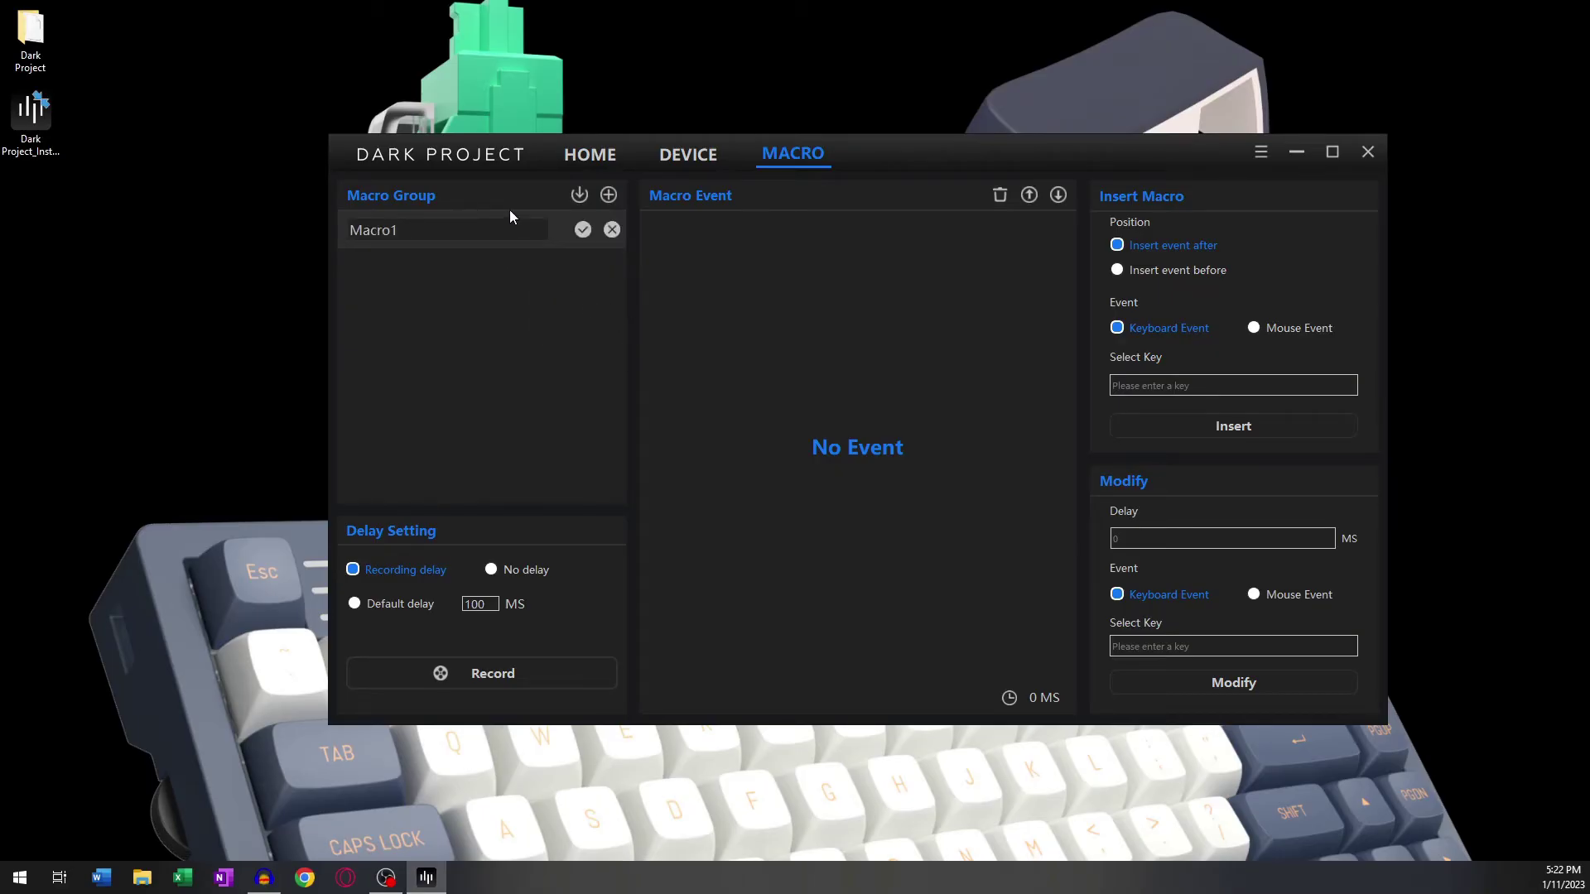
{"action": "key", "text": "BackSpace"}
{"action": "key", "text": "BackSpace"}
{"action": "key", "text": "BackSpace"}
{"action": "key", "text": "BackSpace"}
{"action": "key", "text": "BackSpace"}
{"action": "key", "text": "BackSpace"}
{"action": "type", "text": "Taco"}
{"action": "left_click", "coordinate": [583, 229]}
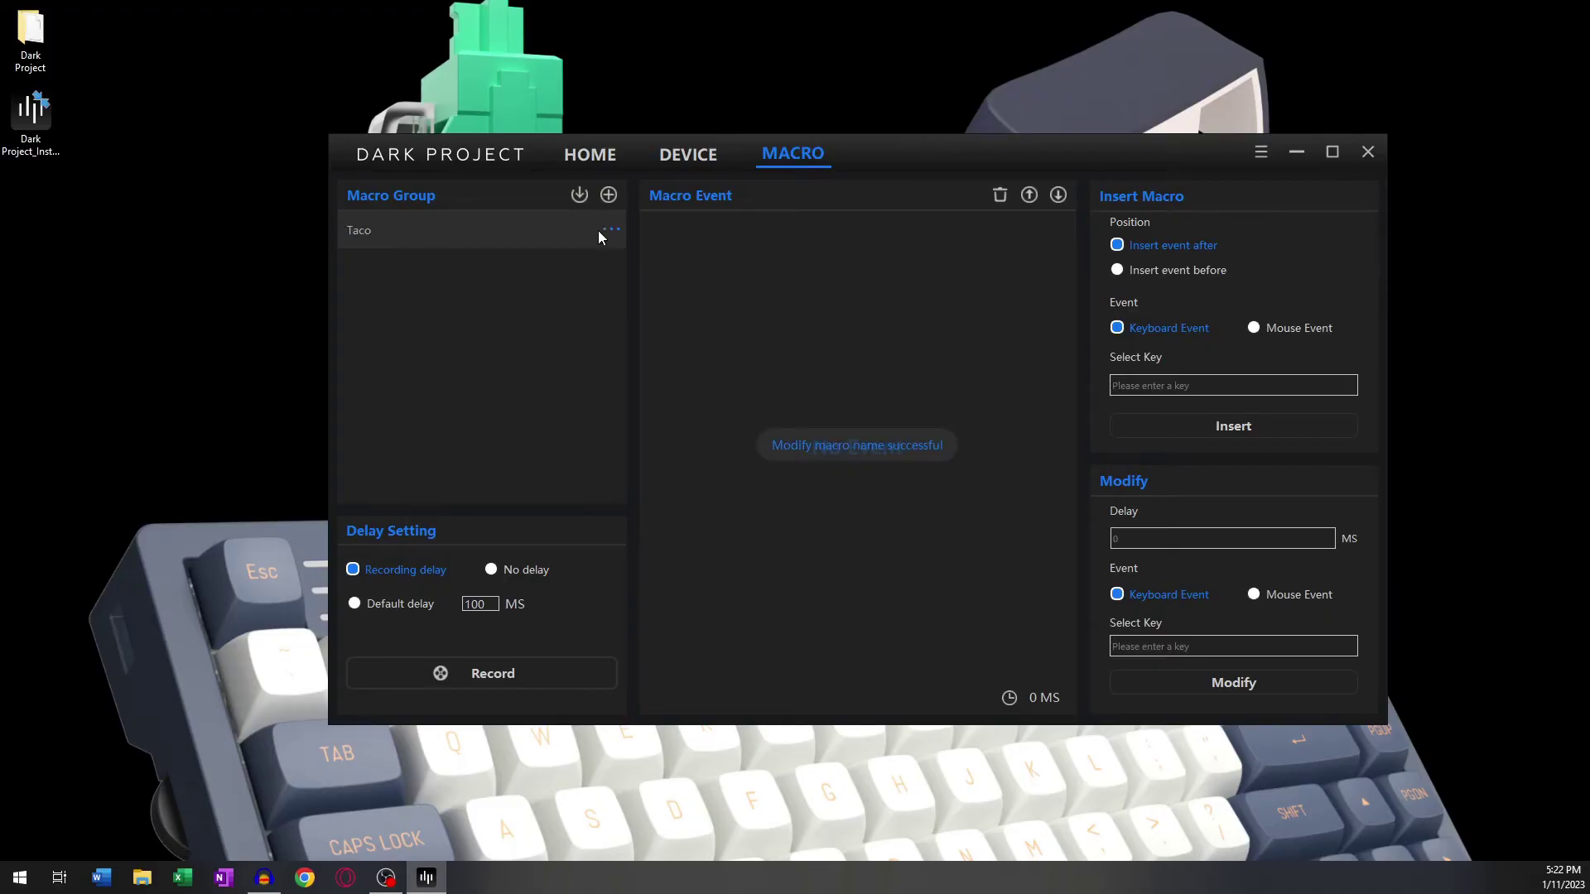
{"action": "left_click", "coordinate": [611, 231]}
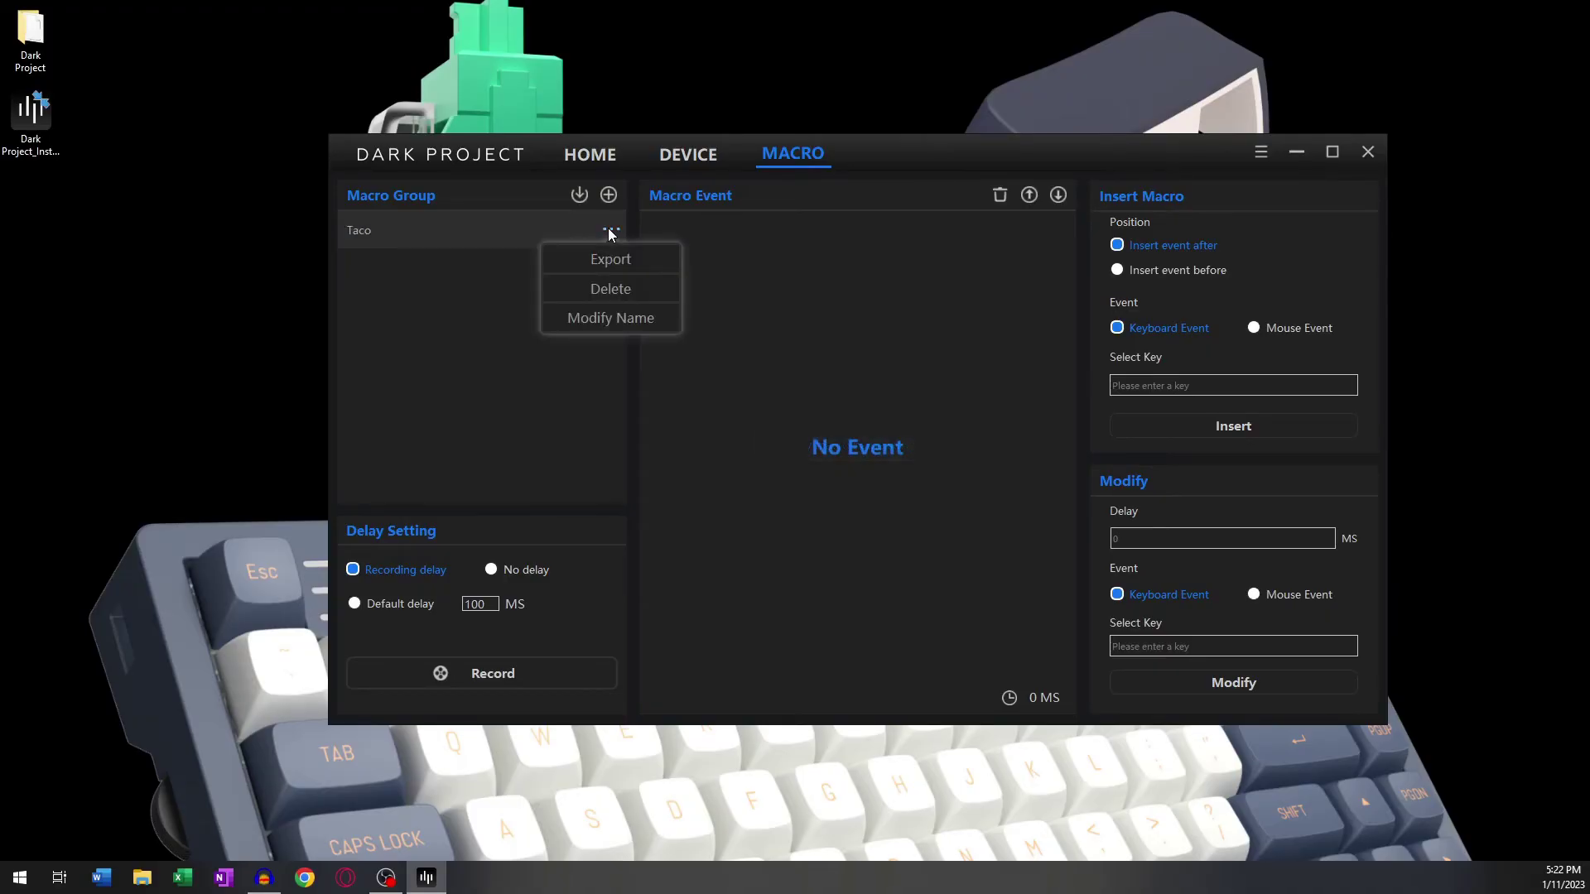
{"action": "left_click", "coordinate": [450, 370]}
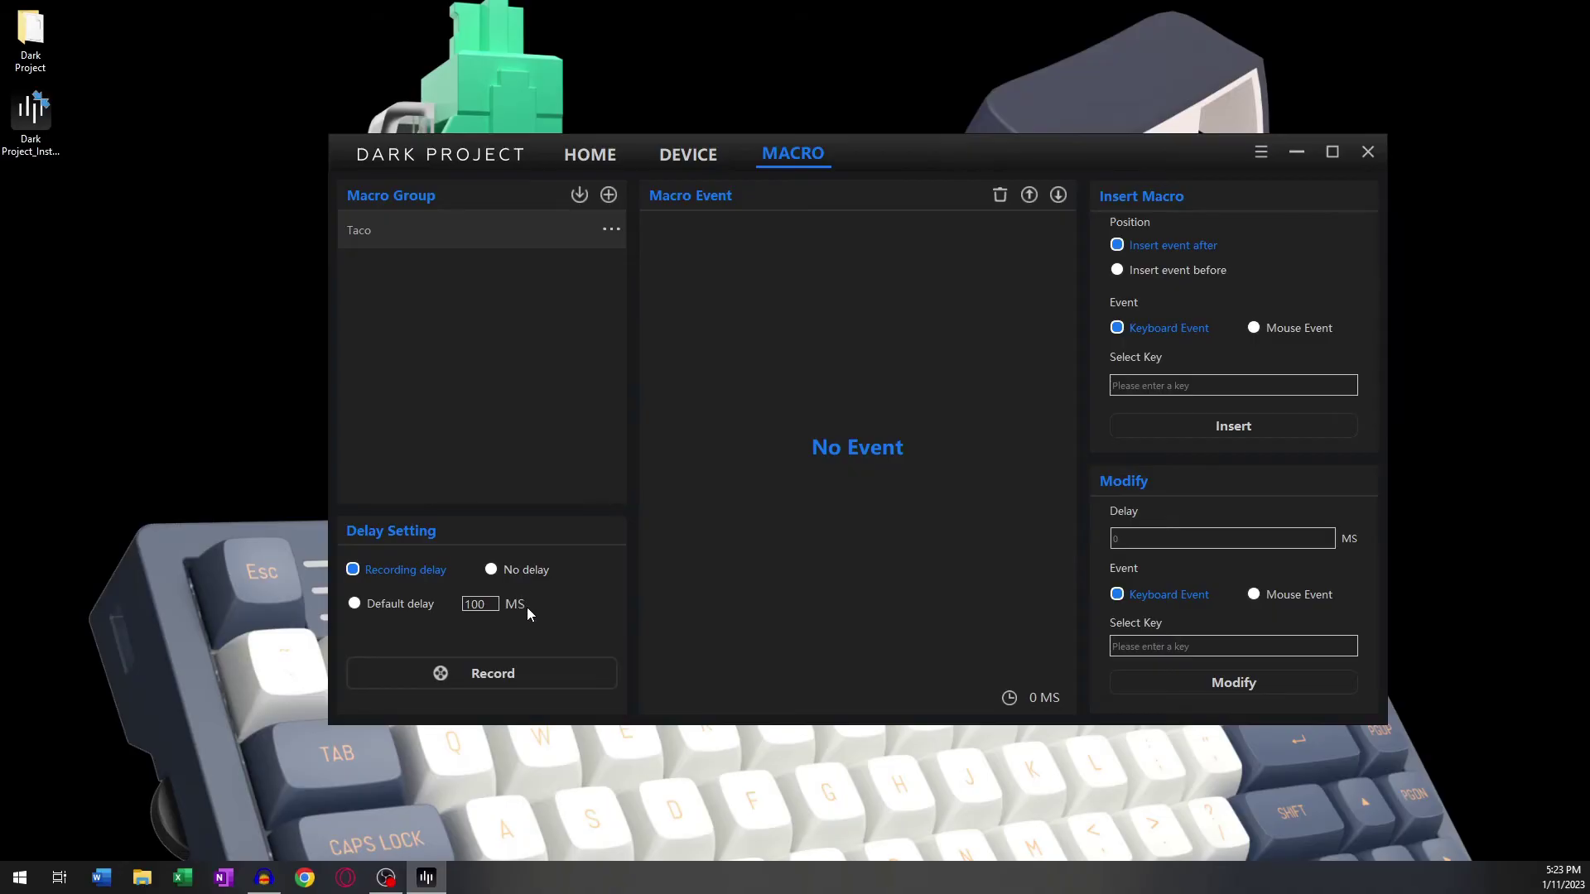
Step: Record the keystrokes Shift+D, A, R and K in the Taco macro using the recording delay
{"action": "left_click", "coordinate": [567, 671]}
{"action": "key", "text": "shift+d"}
{"action": "key", "text": "a"}
{"action": "key", "text": "r"}
{"action": "key", "text": "k"}
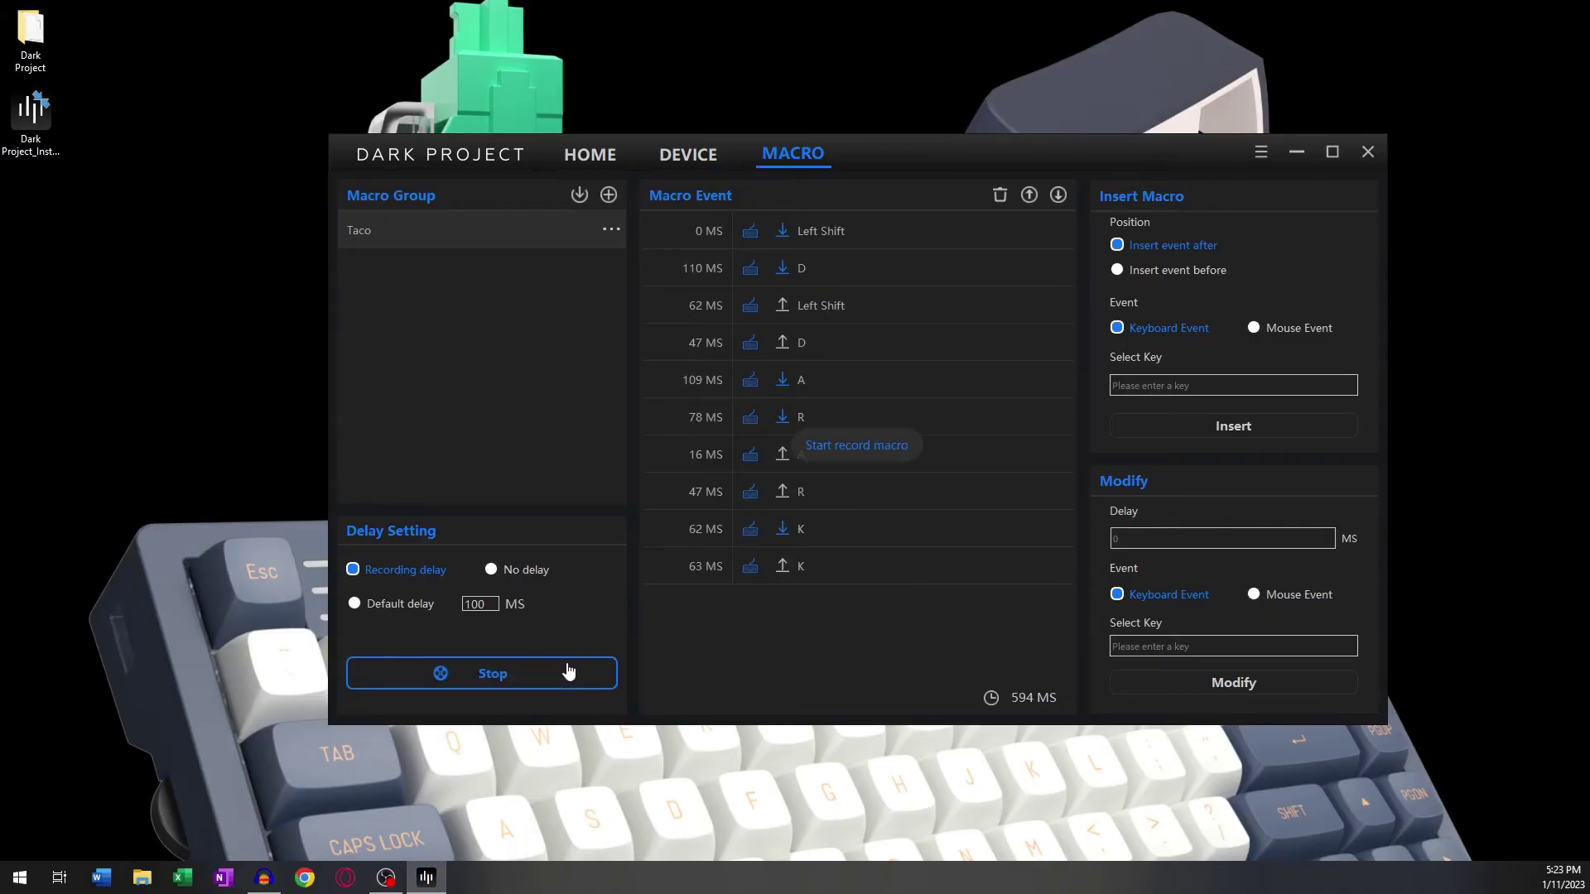
{"action": "left_click", "coordinate": [568, 670]}
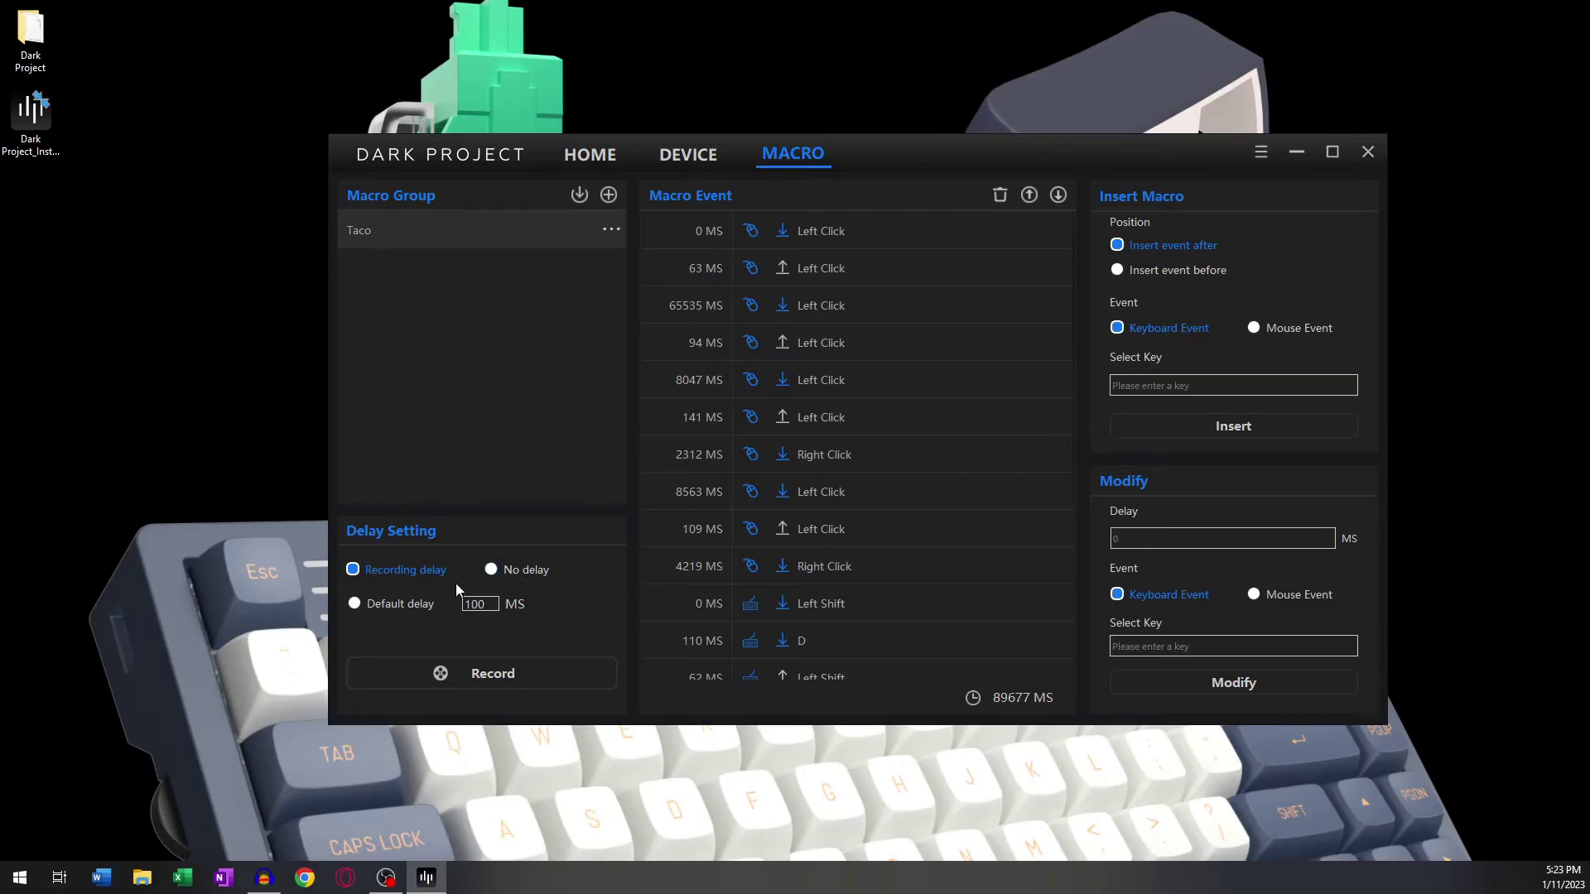
Step: Set a default delay of 420 ms and record a series of repeated S keystrokes in the Taco macro
{"action": "left_click", "coordinate": [402, 605]}
{"action": "left_click_drag", "start_coordinate": [507, 605], "coordinate": [429, 609]}
{"action": "type", "text": "420"}
{"action": "left_click", "coordinate": [520, 675]}
{"action": "key", "text": "s"}
{"action": "key", "text": "s"}
{"action": "key", "text": "s"}
{"action": "key", "text": "s"}
{"action": "key", "text": "s"}
{"action": "key", "text": "s"}
{"action": "key", "text": "s"}
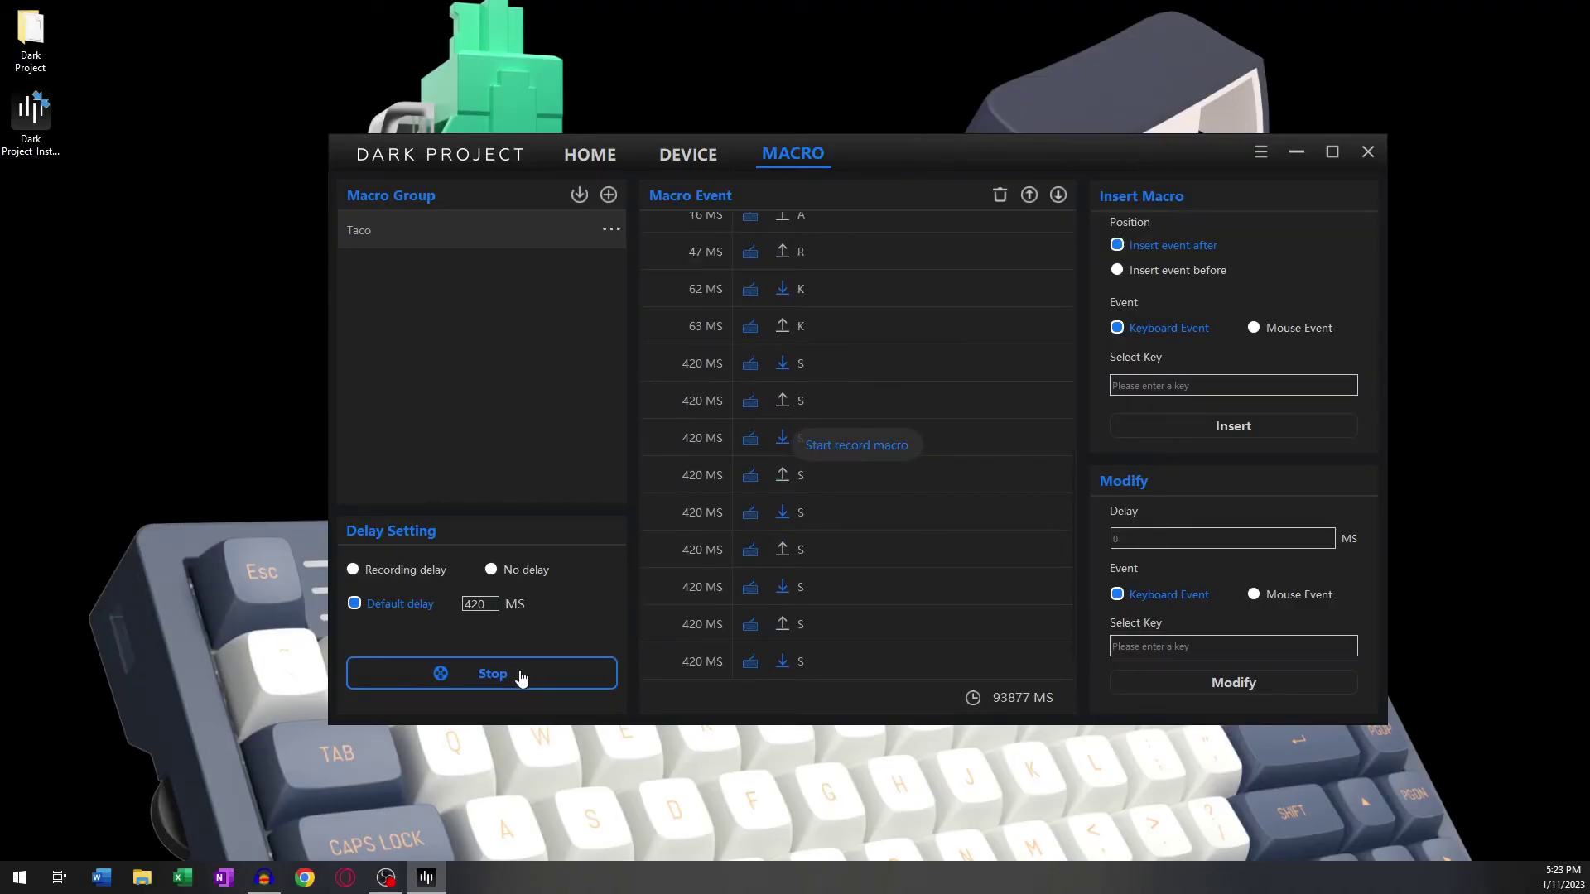
{"action": "left_click", "coordinate": [521, 675]}
Step: Switch the Taco macro's delay setting to No delay and record further S keystrokes
{"action": "left_click", "coordinate": [510, 571]}
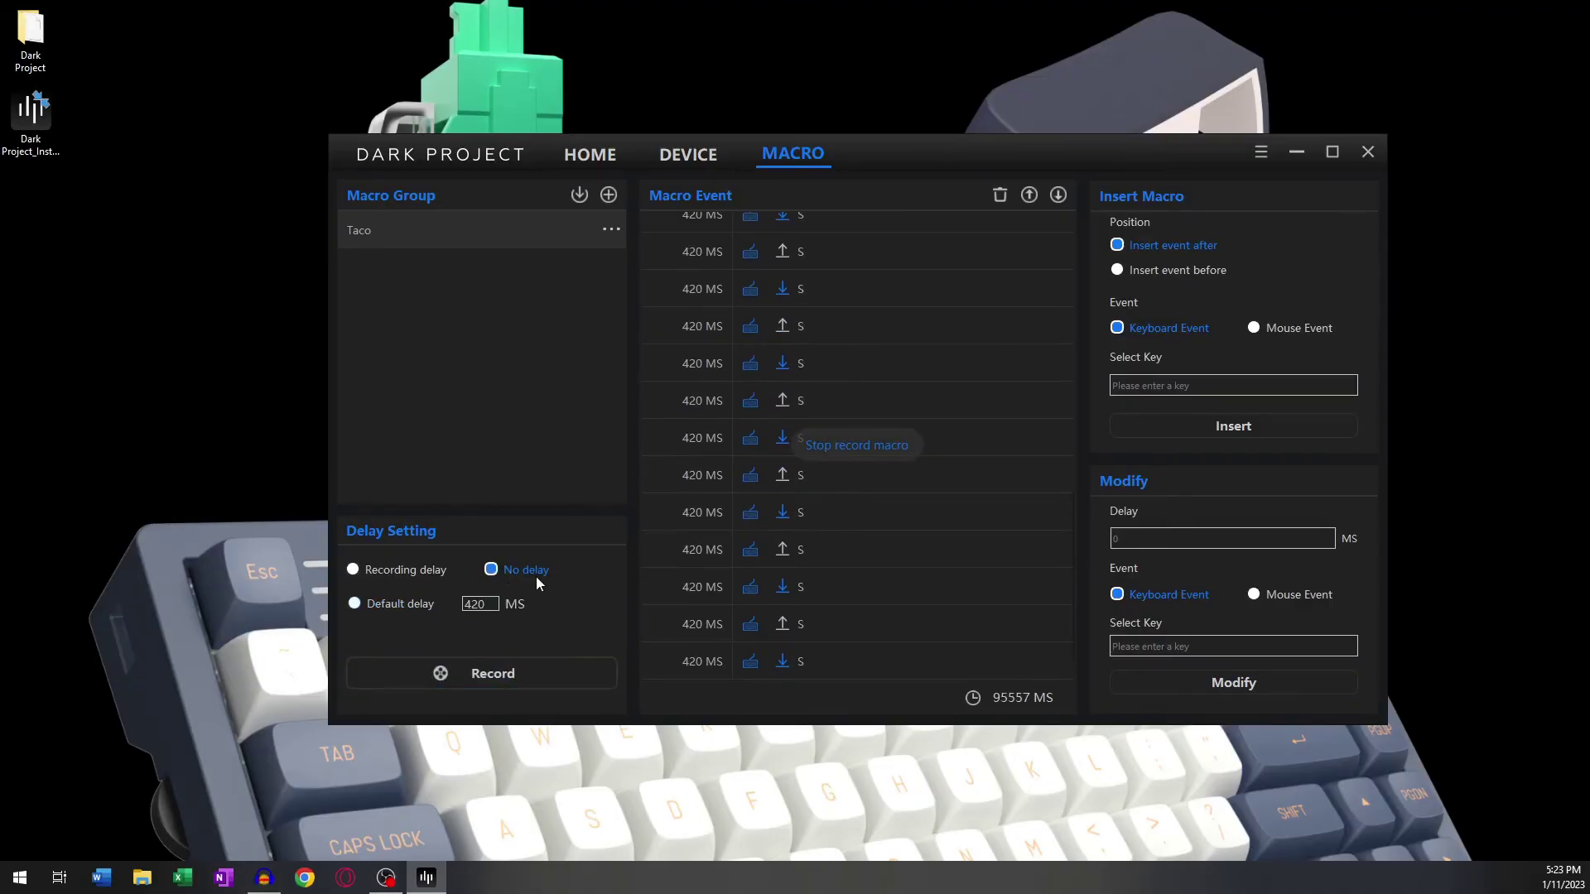
{"action": "left_click", "coordinate": [530, 675]}
{"action": "key", "text": "s"}
{"action": "key", "text": "s"}
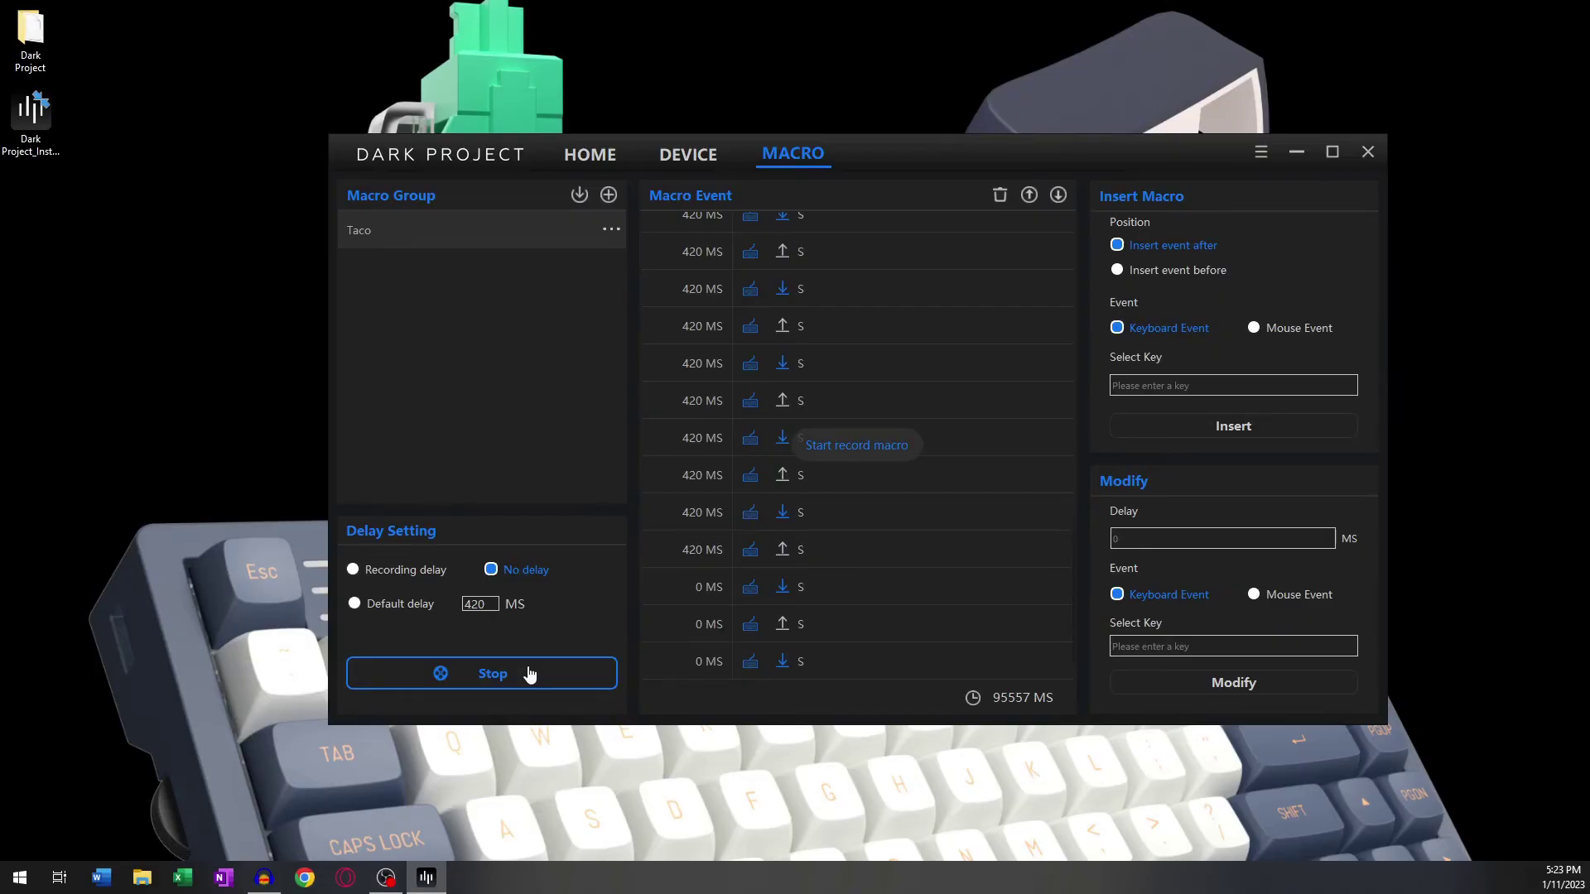
{"action": "left_click", "coordinate": [530, 673]}
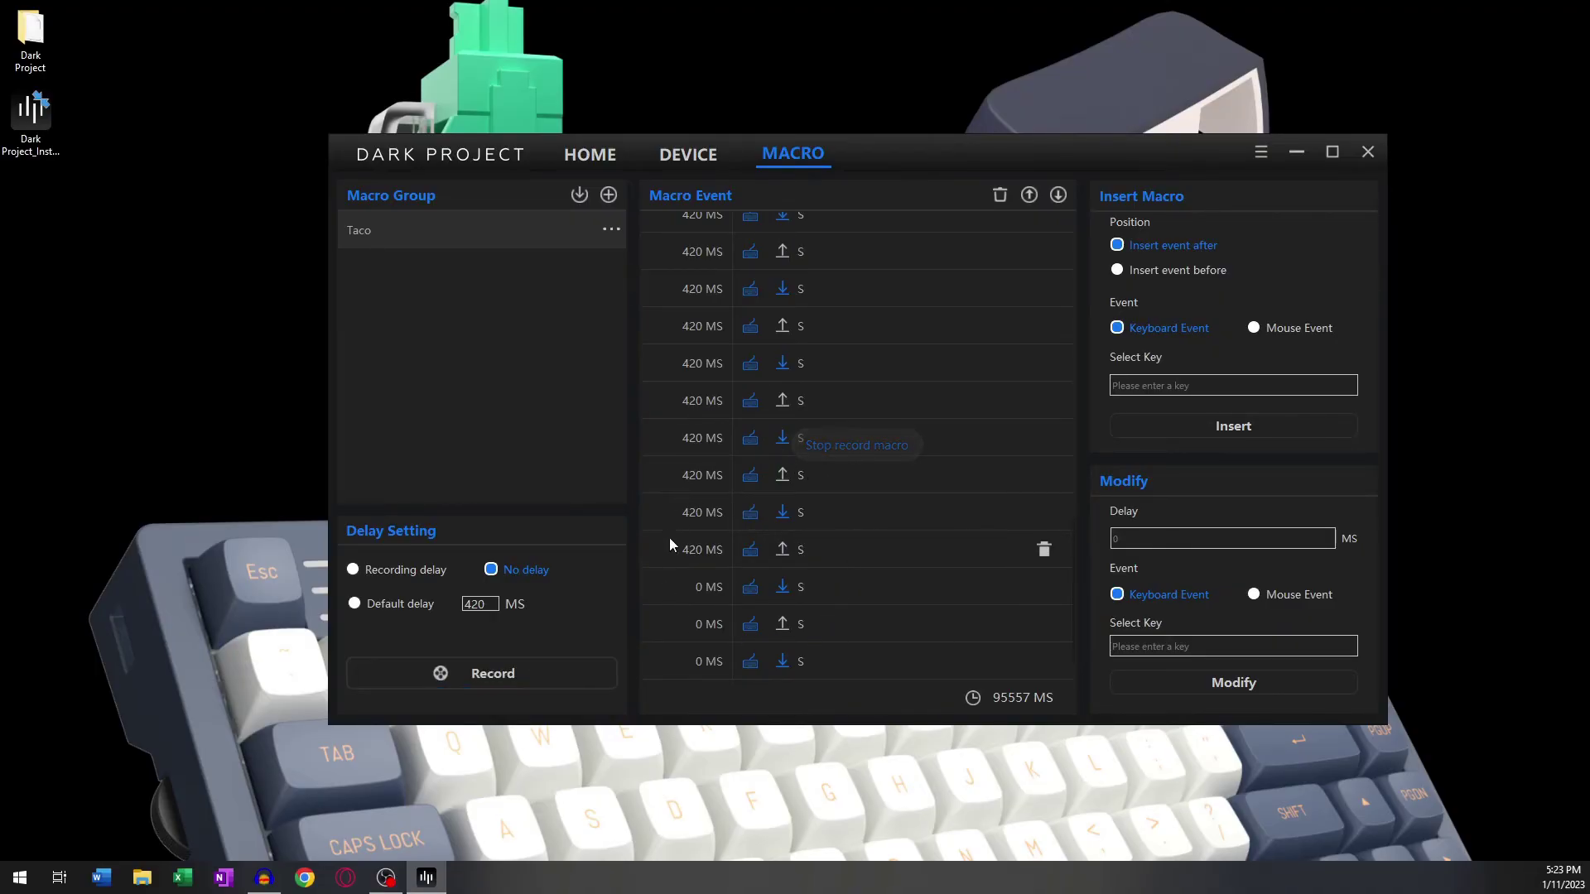
Step: Clear all events from the Taco macro and record two S keystrokes without delay
{"action": "left_click", "coordinate": [999, 194]}
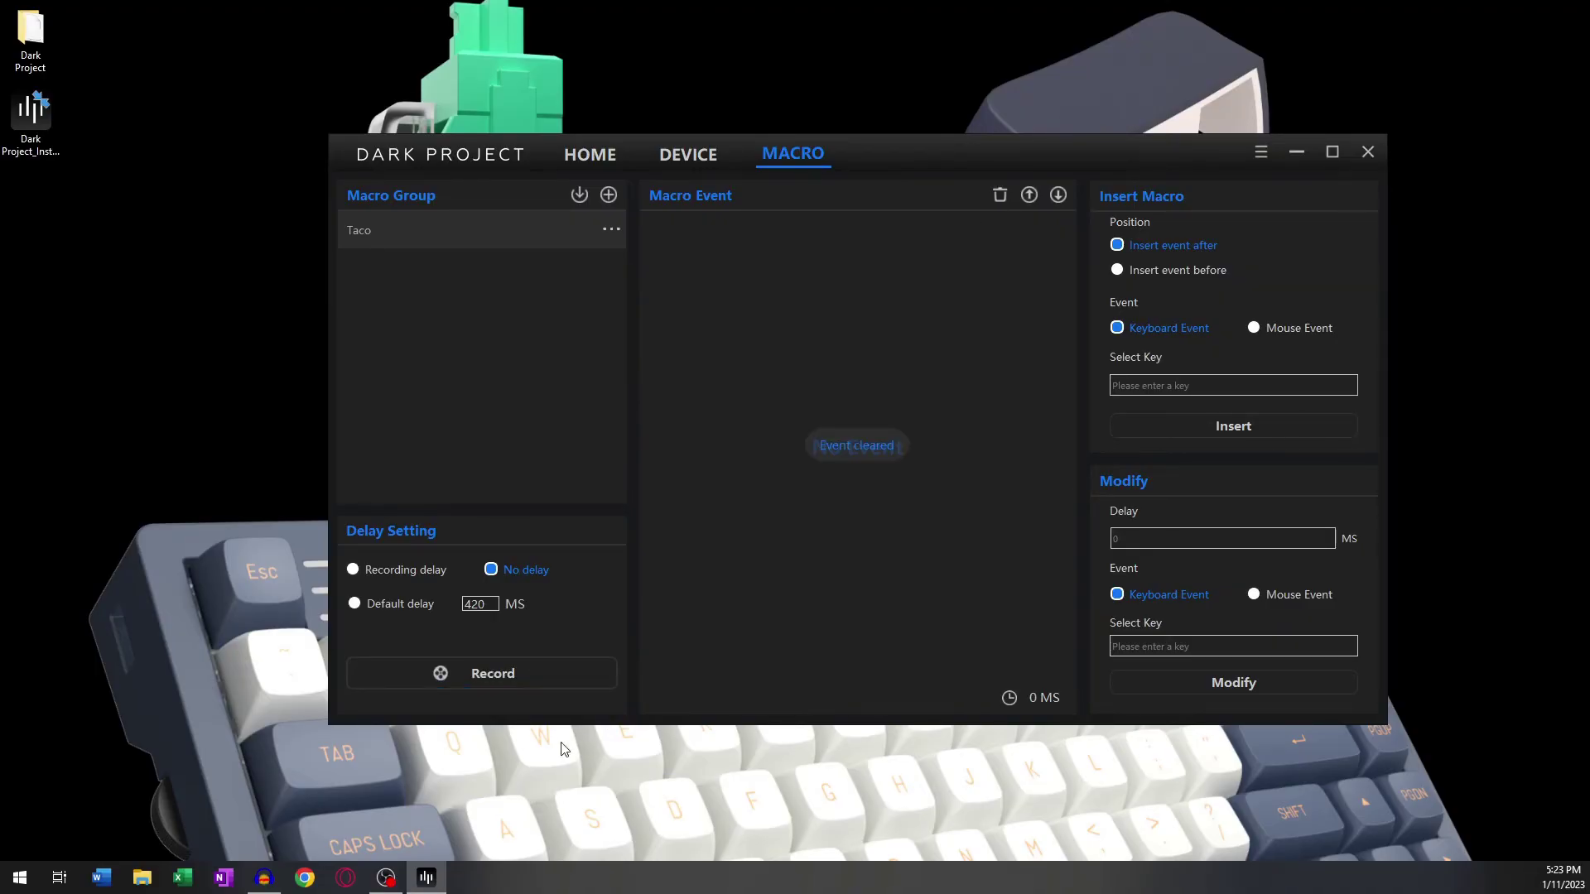
{"action": "left_click", "coordinate": [528, 675]}
{"action": "key", "text": "s"}
{"action": "key", "text": "s"}
{"action": "left_click", "coordinate": [528, 675]}
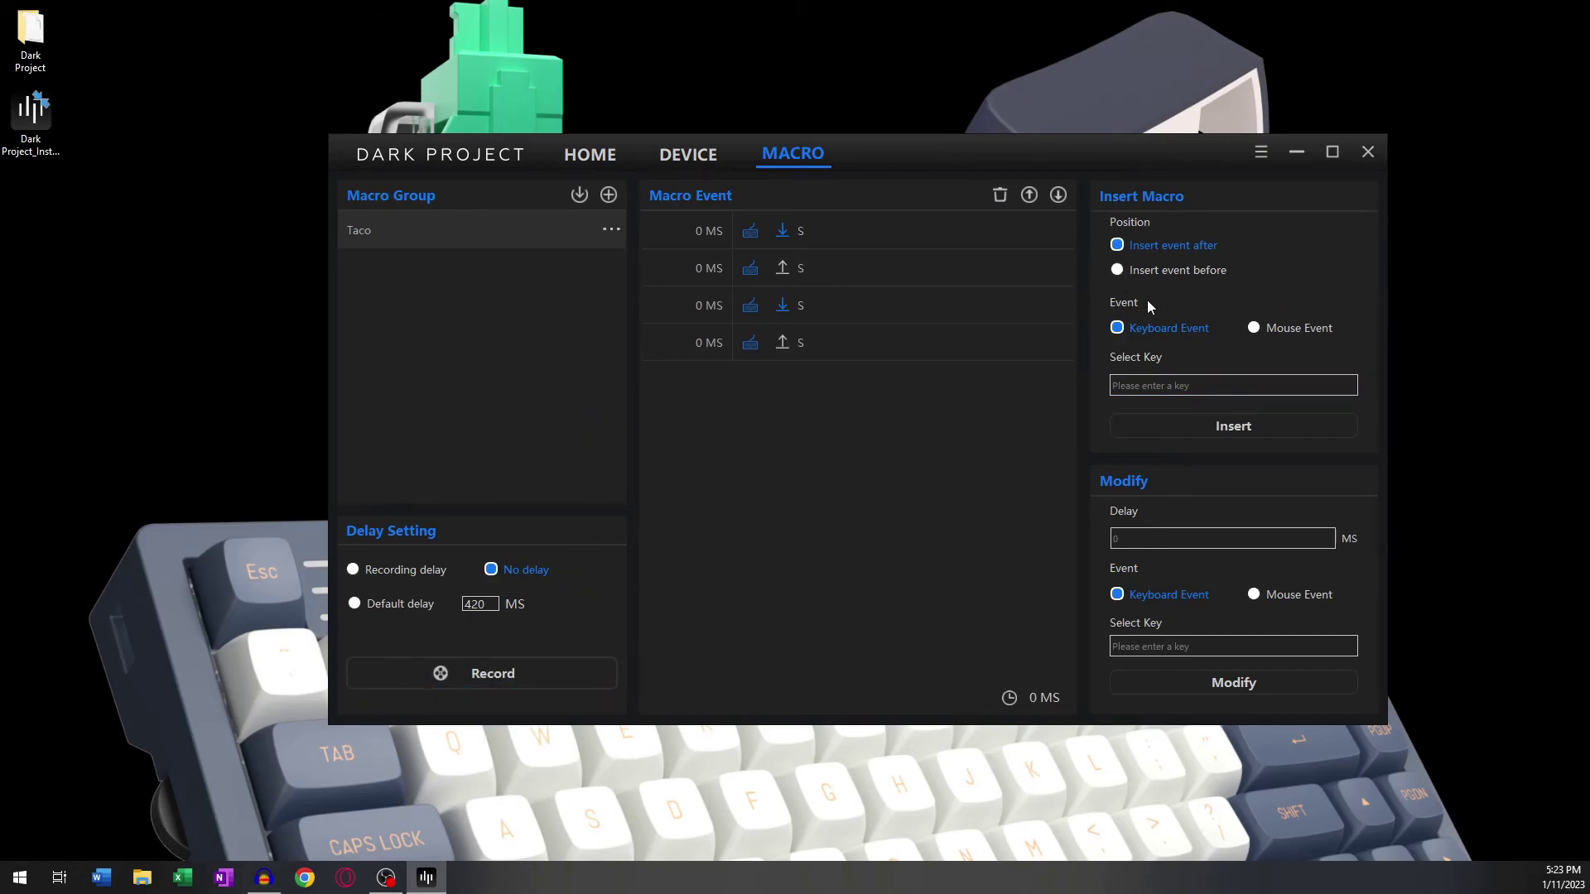
Step: Select the first S press event and try both insertion positions, keeping Insert event after
{"action": "left_click", "coordinate": [1194, 273]}
{"action": "left_click", "coordinate": [1176, 248]}
{"action": "left_click", "coordinate": [805, 226]}
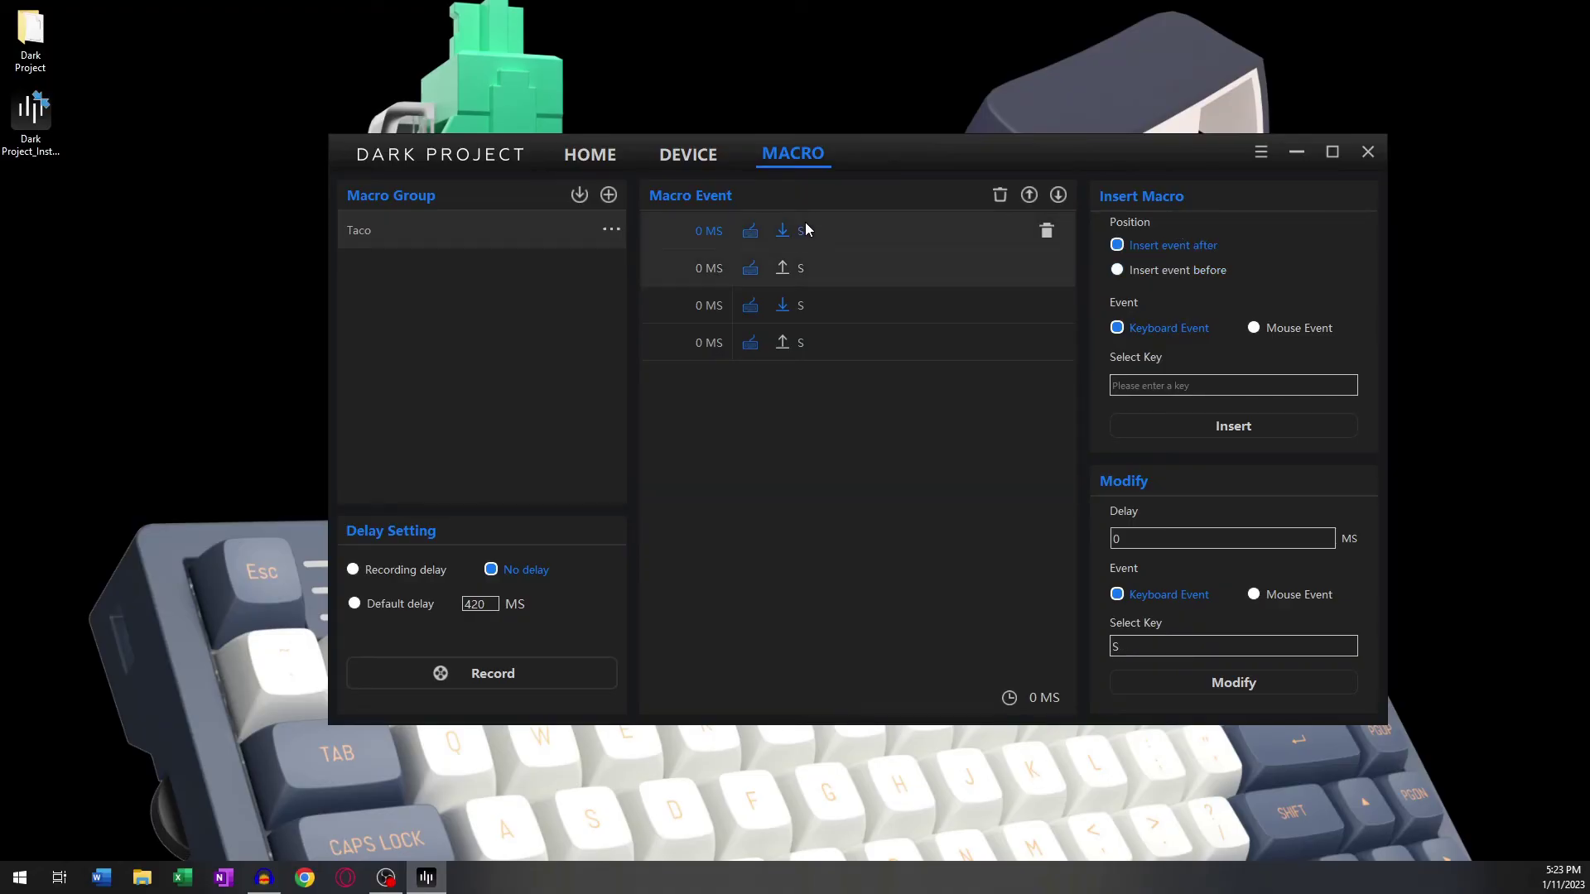
{"action": "left_click", "coordinate": [1192, 266]}
{"action": "left_click", "coordinate": [1184, 246]}
Step: View the mouse event options, return to Keyboard Event and insert an X keystroke after the selected S press
{"action": "left_click", "coordinate": [1277, 328]}
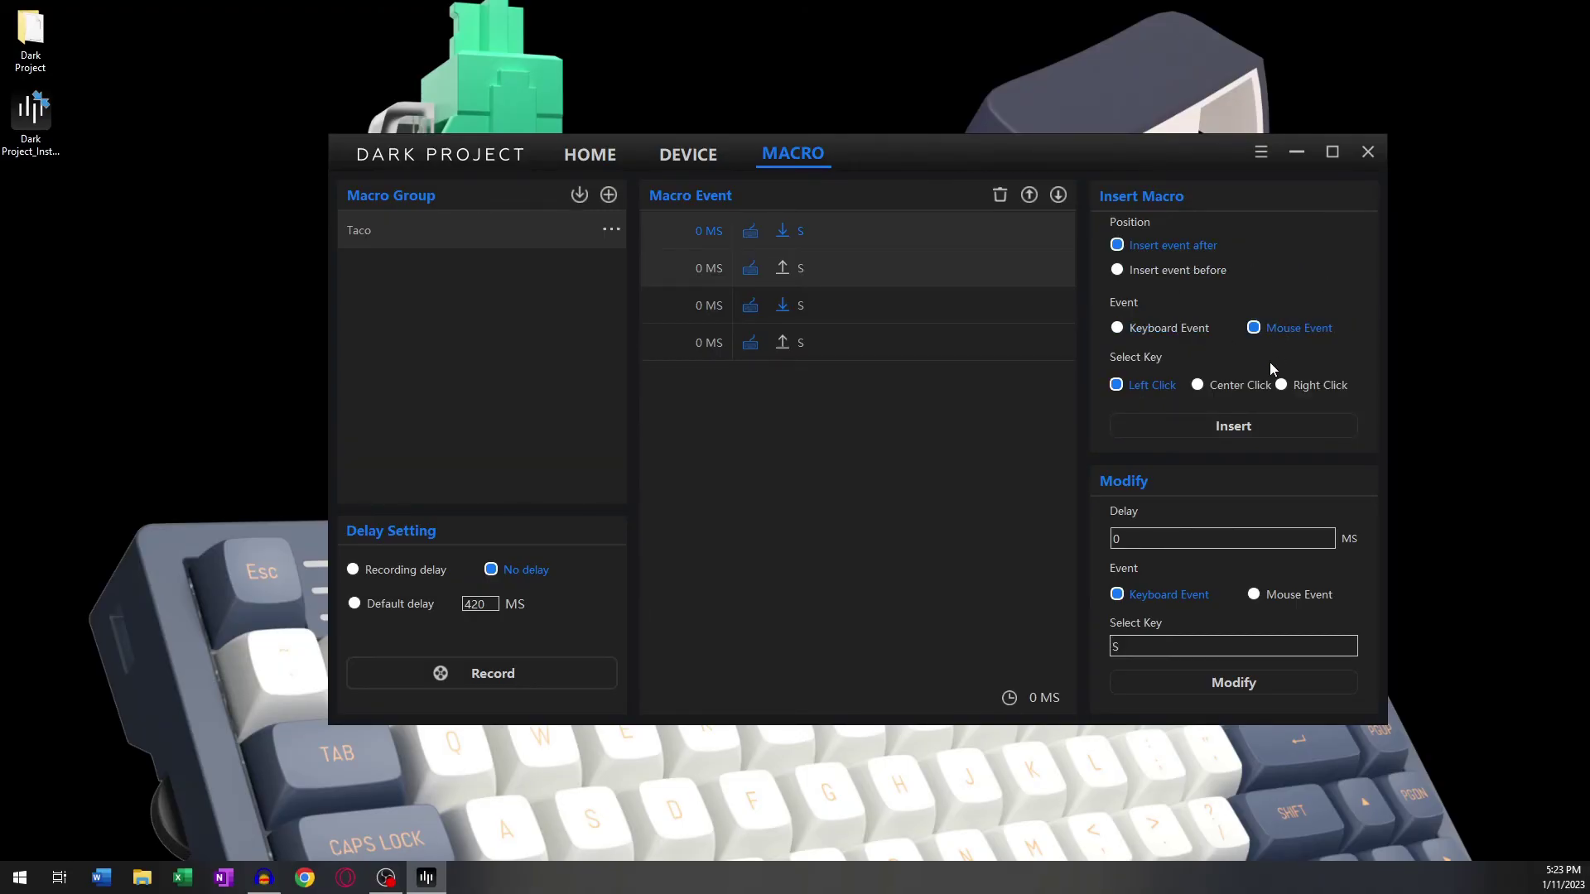
{"action": "left_click", "coordinate": [1146, 326]}
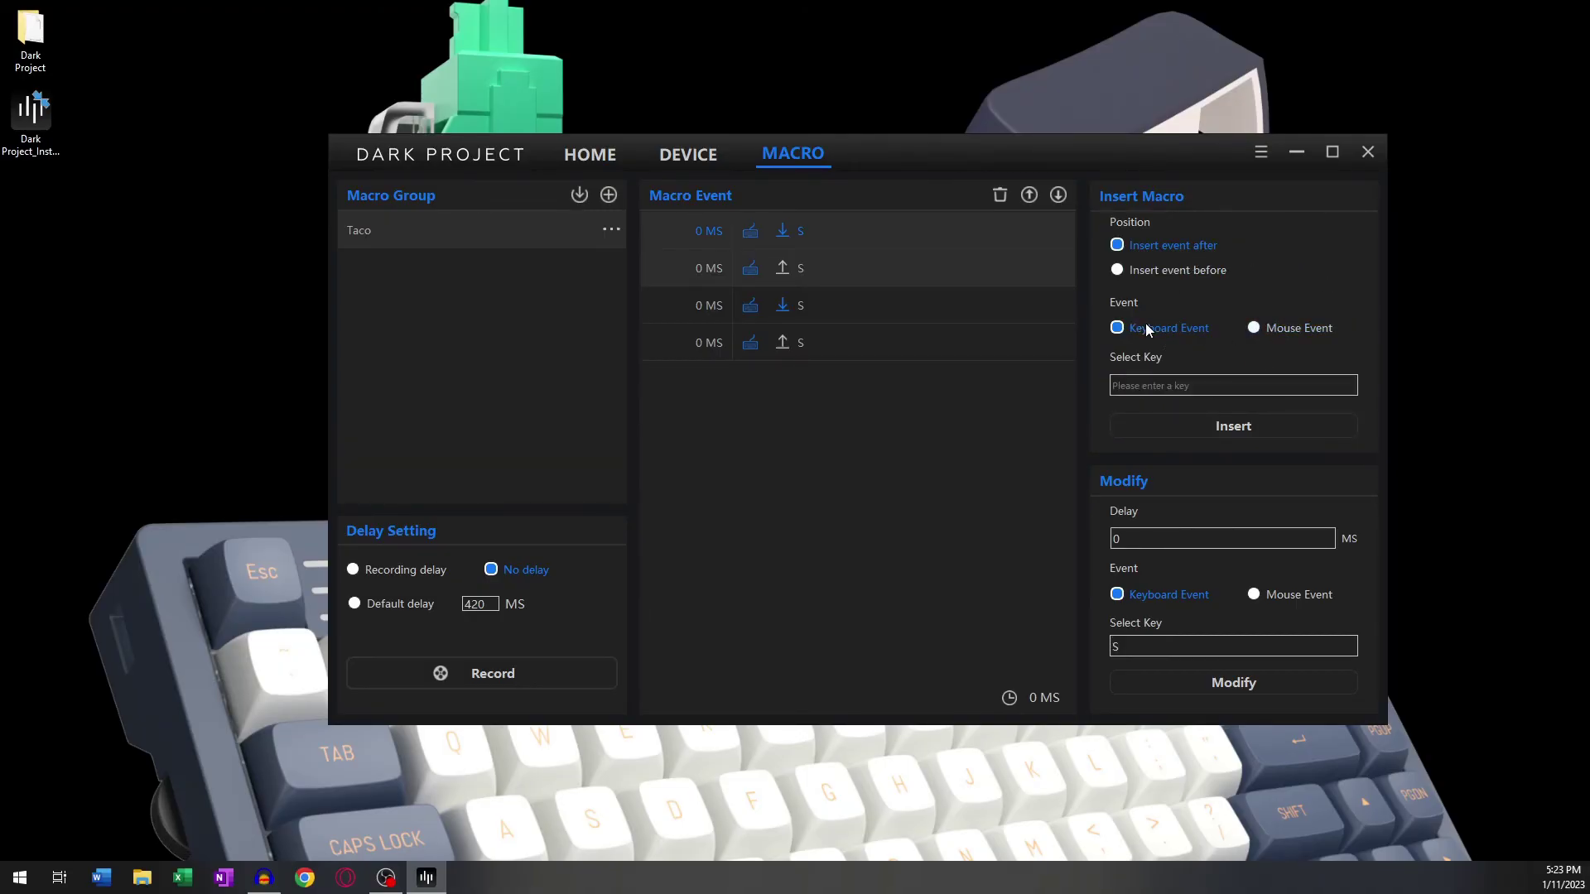
{"action": "left_click", "coordinate": [1259, 327]}
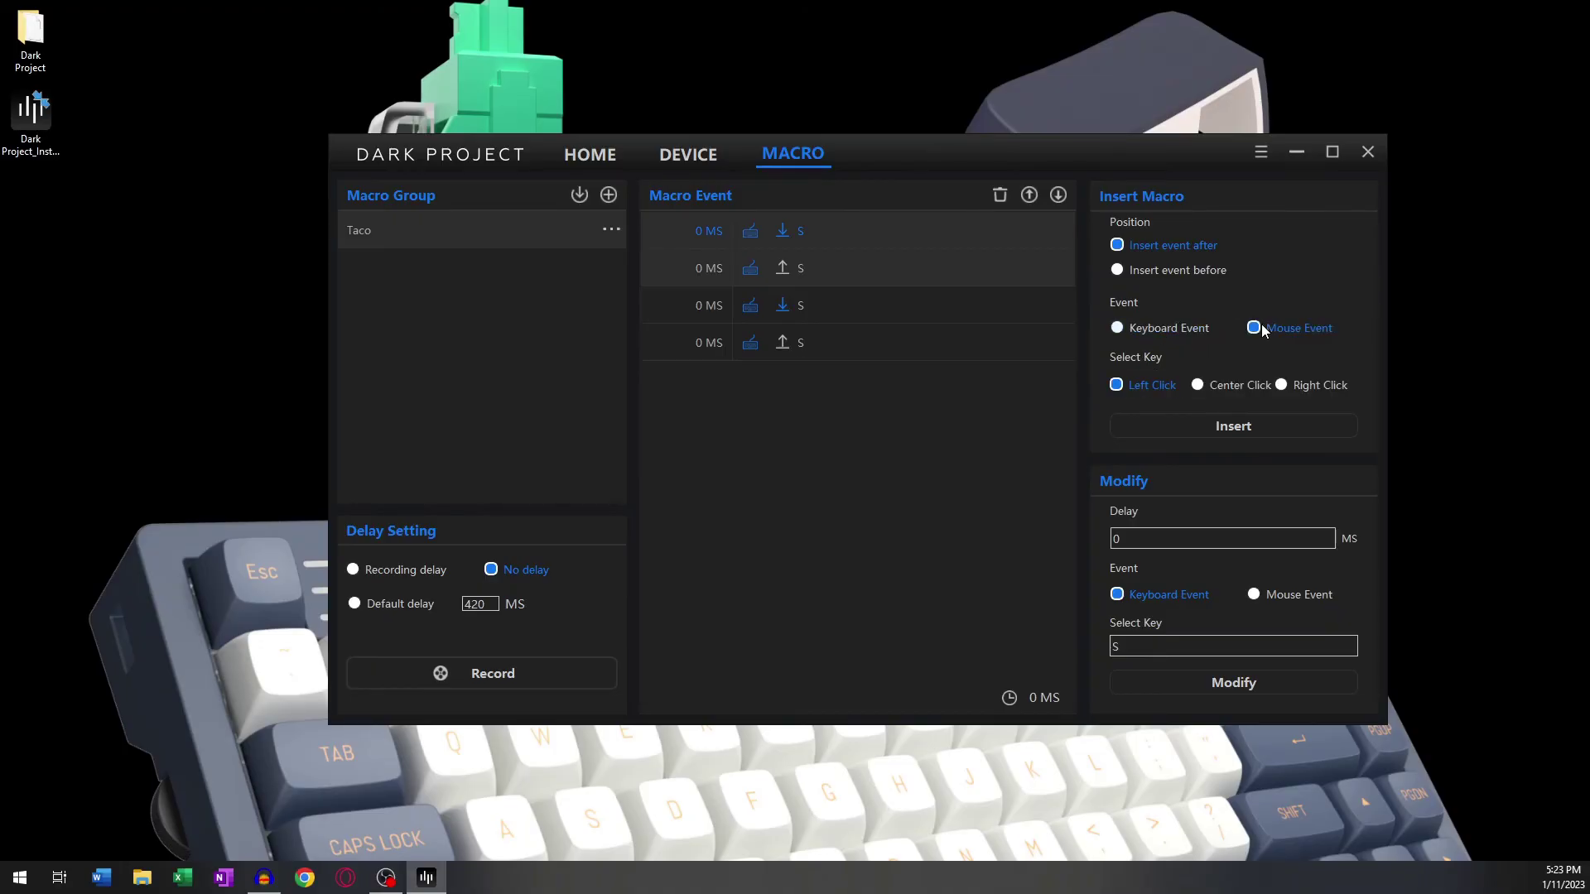
{"action": "left_click", "coordinate": [1177, 332]}
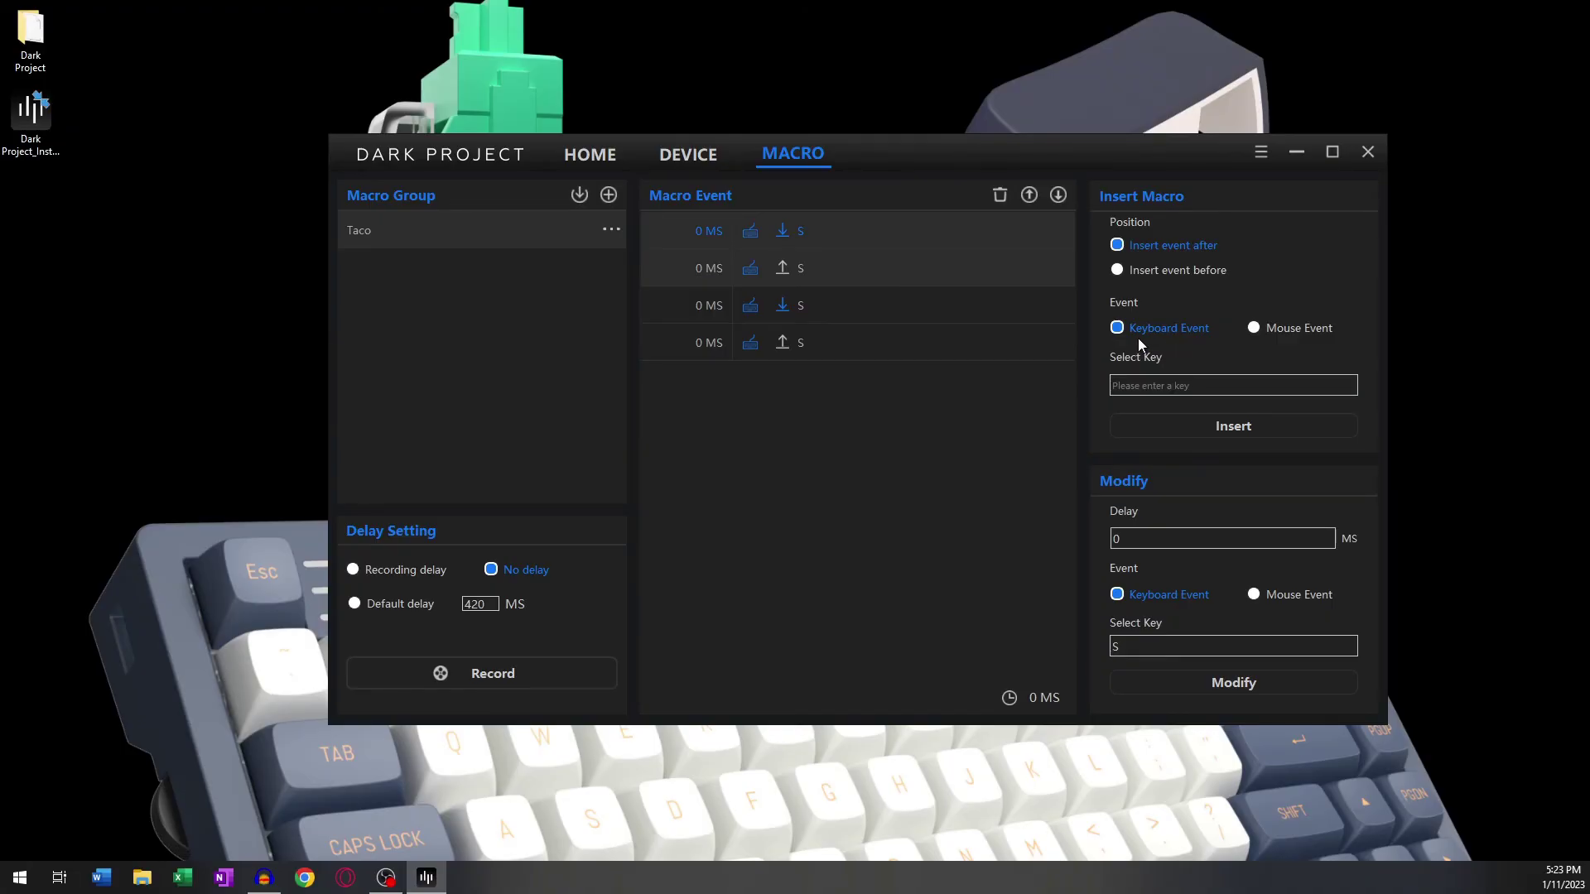
{"action": "left_click", "coordinate": [1177, 378]}
{"action": "key", "text": "x"}
{"action": "left_click", "coordinate": [1221, 419]}
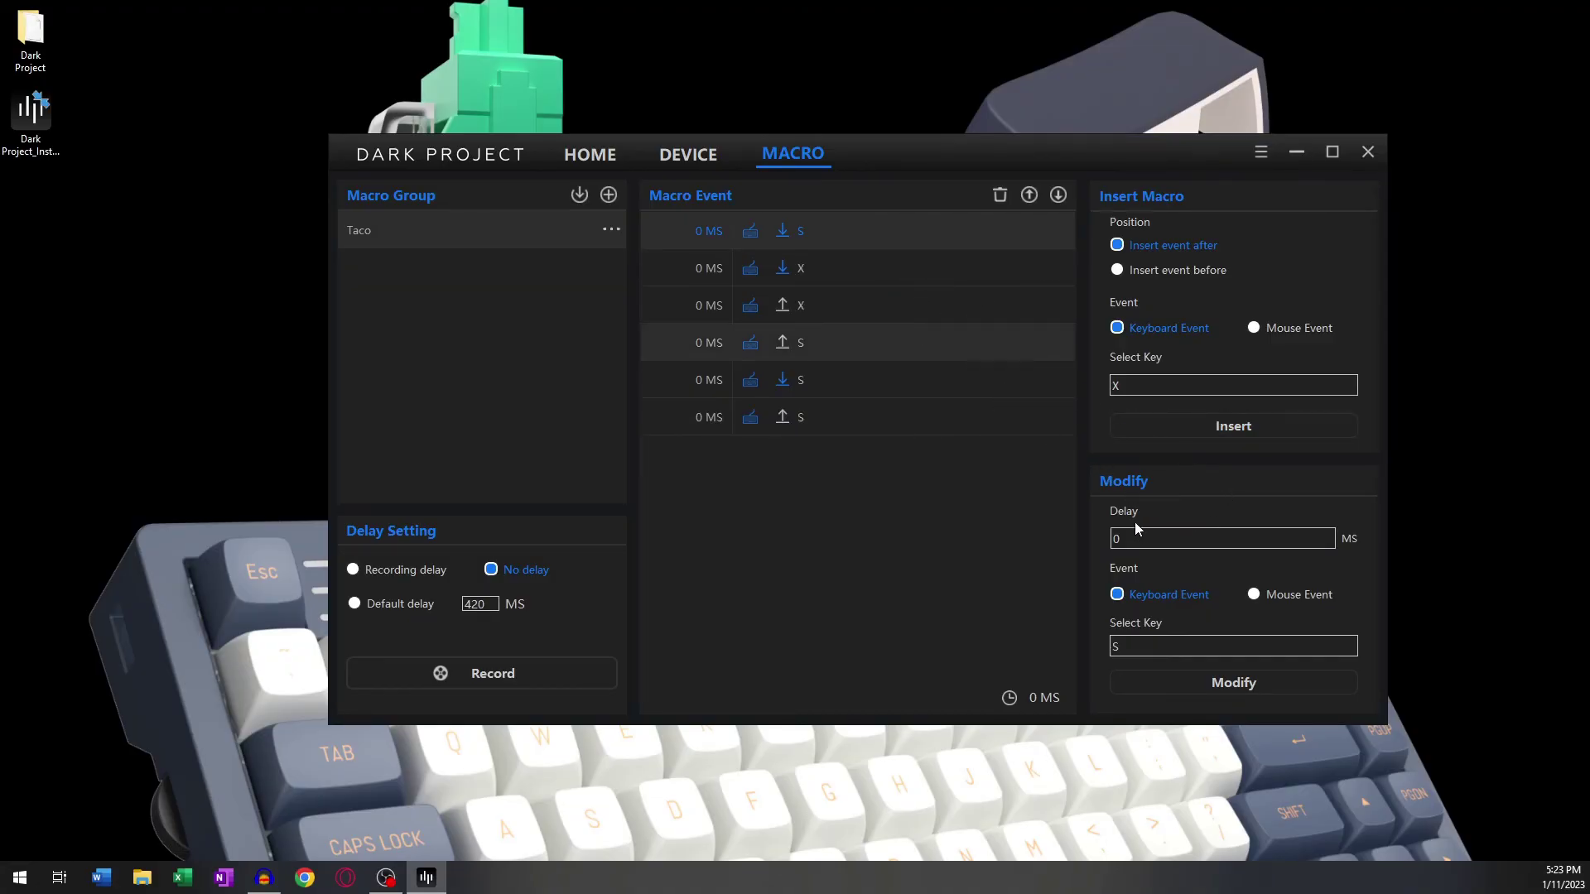
Step: Change the inserted X keystroke to V with a 120 ms delay on its press, and close the software
{"action": "left_click", "coordinate": [893, 300]}
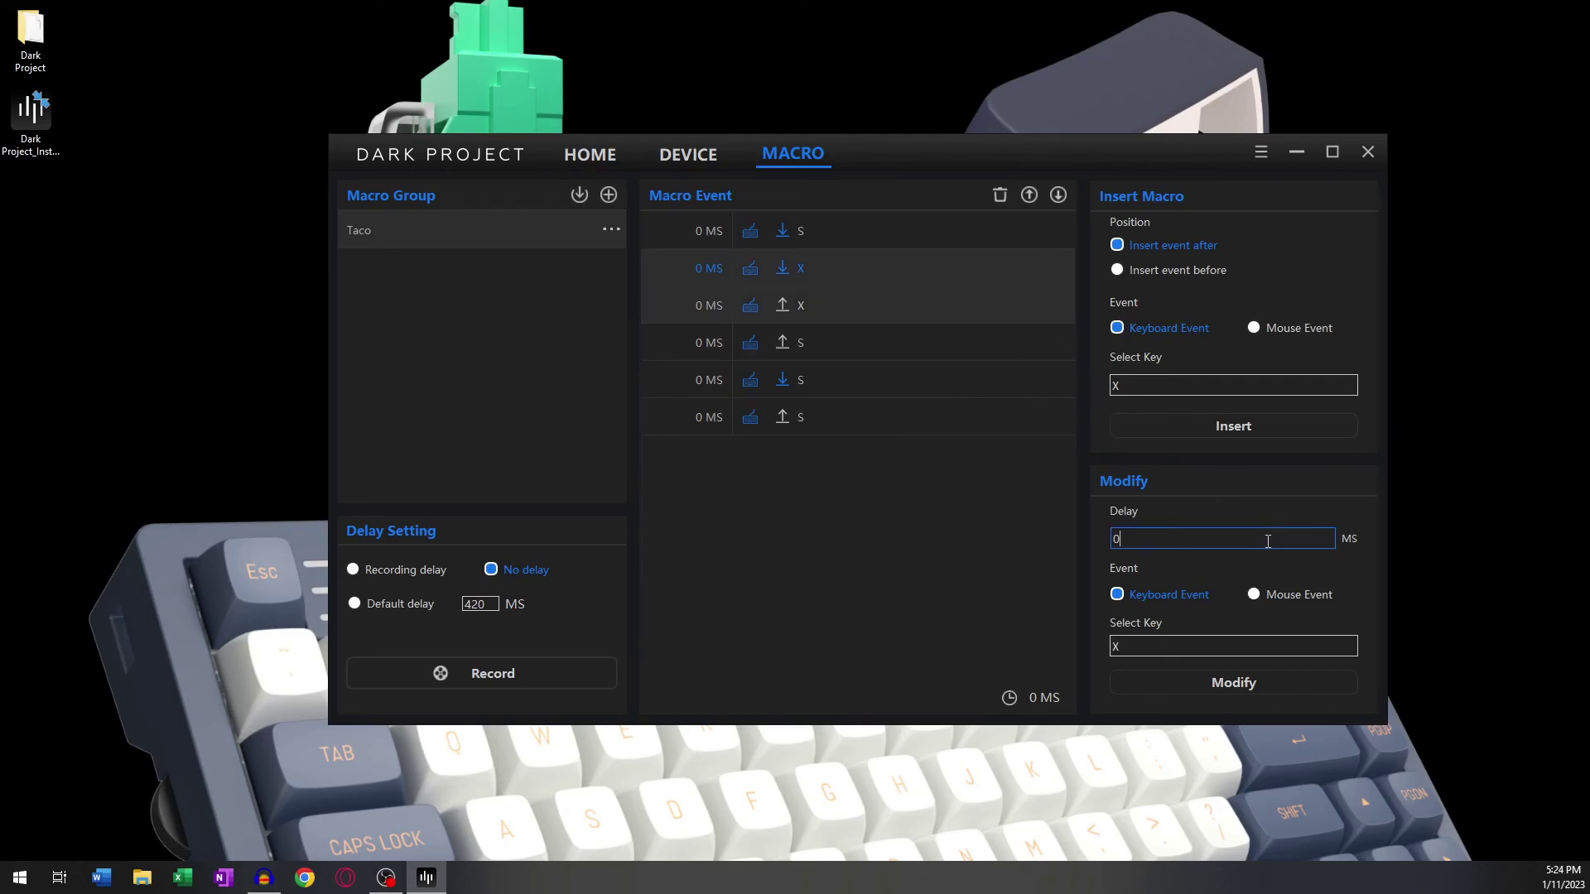
{"action": "key", "text": "BackSpace"}
{"action": "type", "text": "120"}
{"action": "left_click", "coordinate": [1217, 646]}
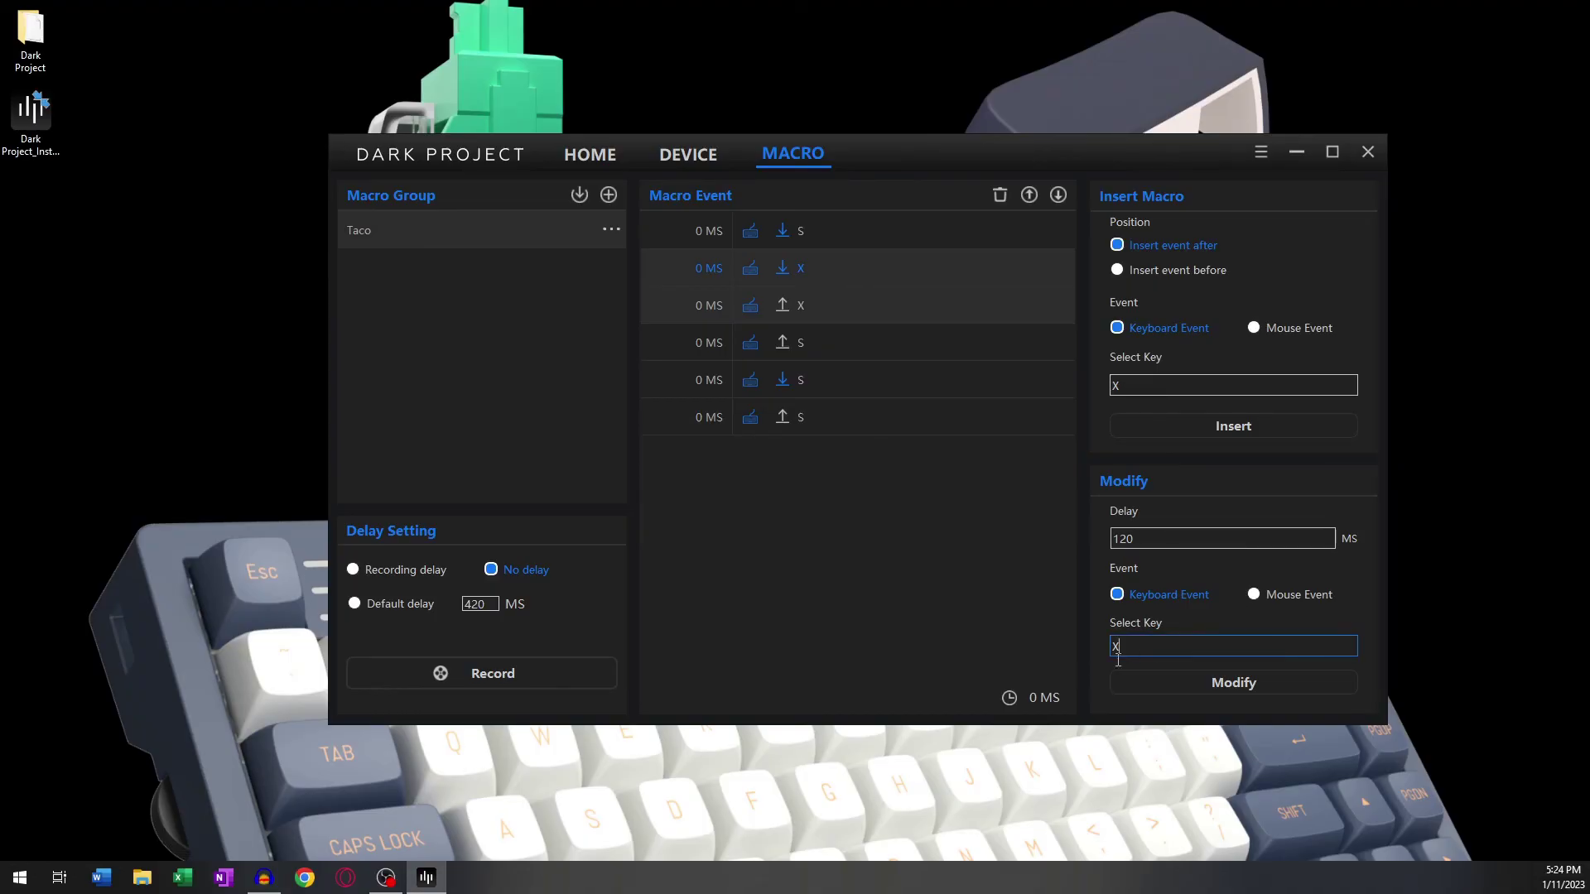
{"action": "key", "text": "v"}
{"action": "left_click", "coordinate": [1223, 682]}
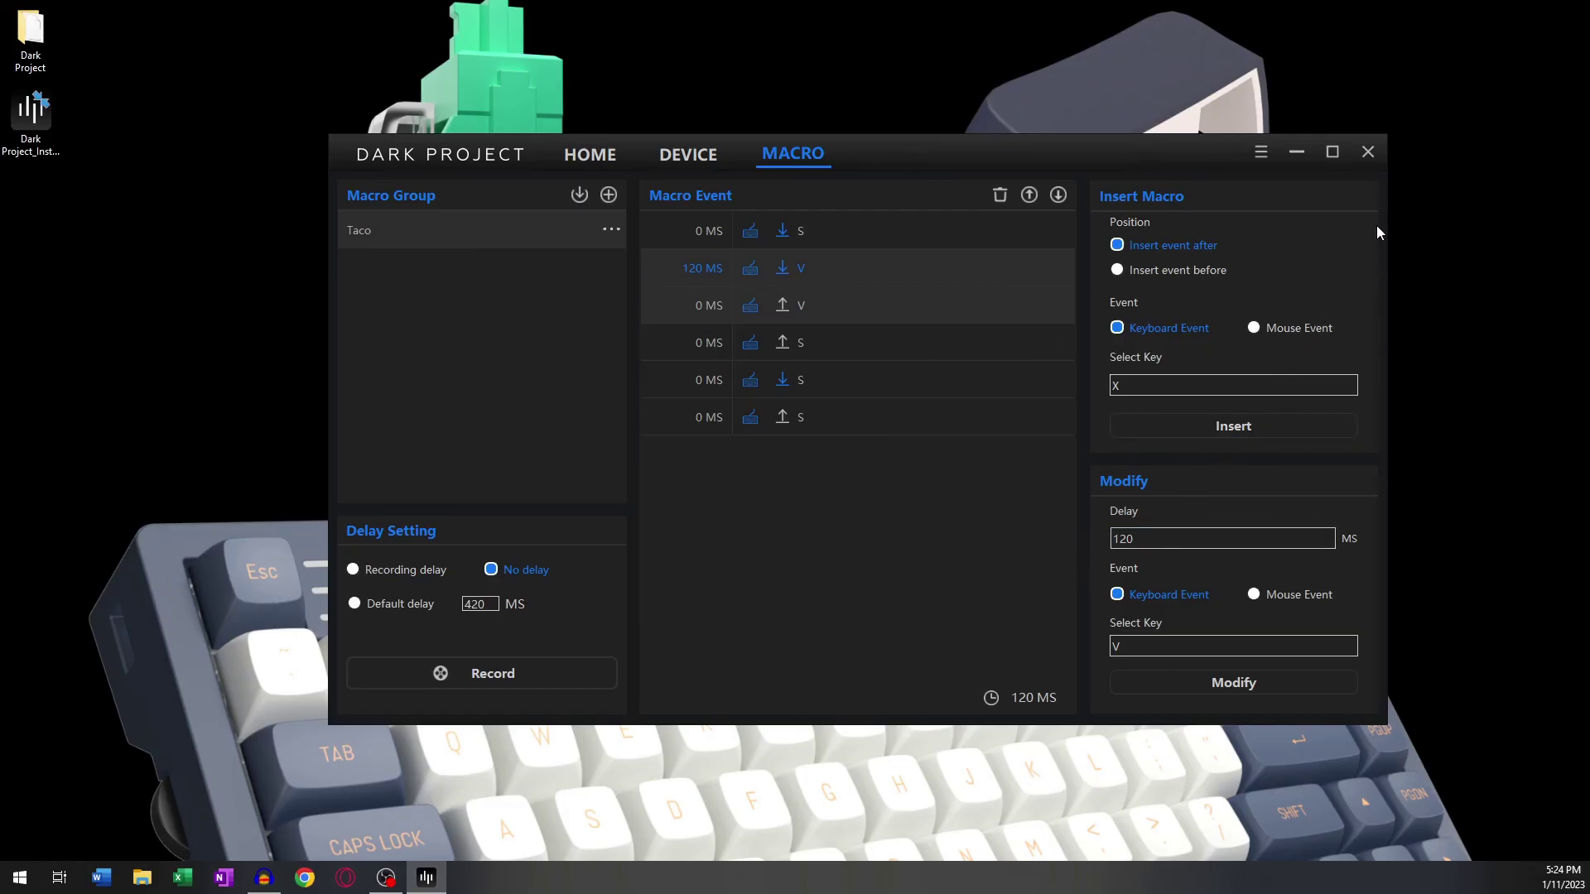
{"action": "left_click", "coordinate": [1370, 154]}
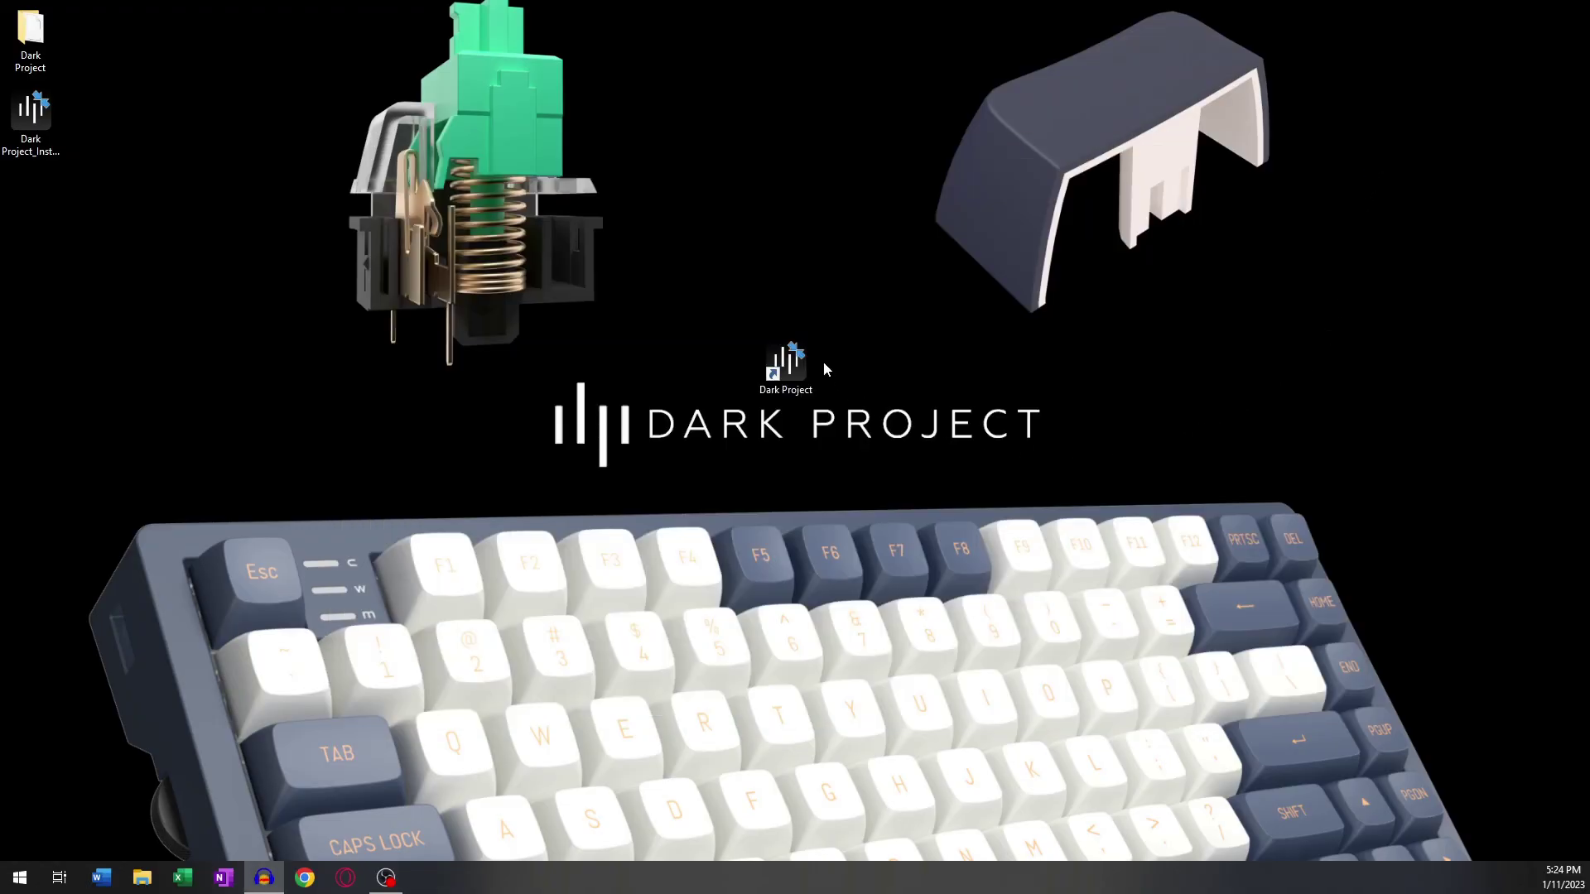